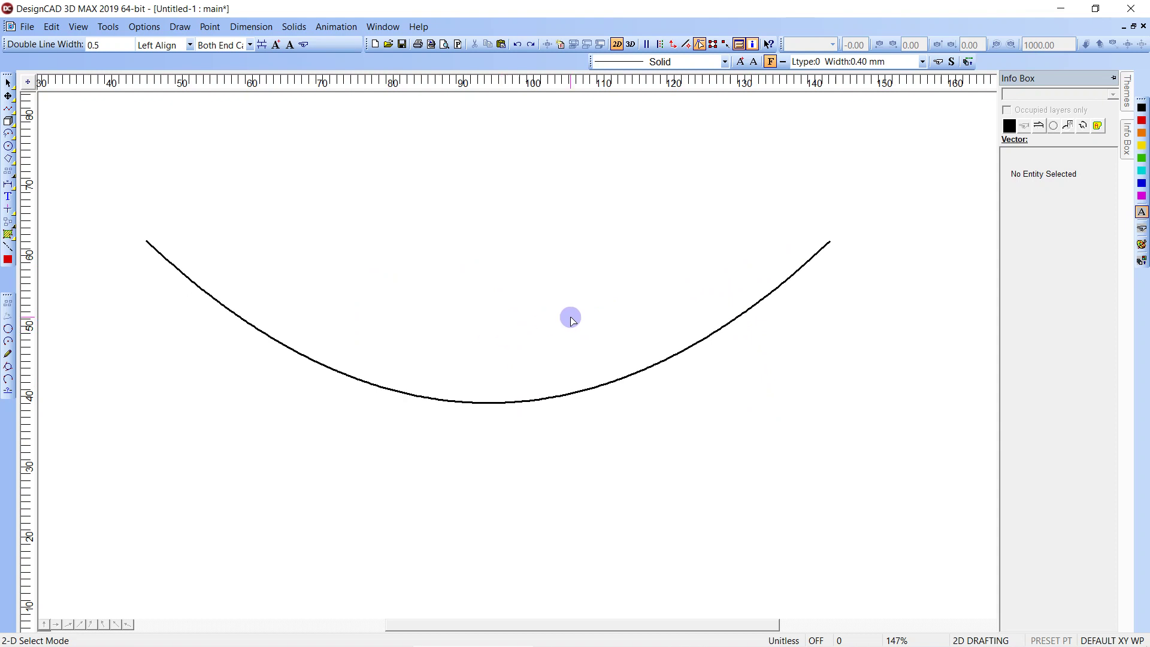
# Step: Restore the horizontal and vertical lines under the parabola's right half and the tangent from the baseline's midpoint to the curve's right end
pyautogui.hotkey('ctrl', 'z')
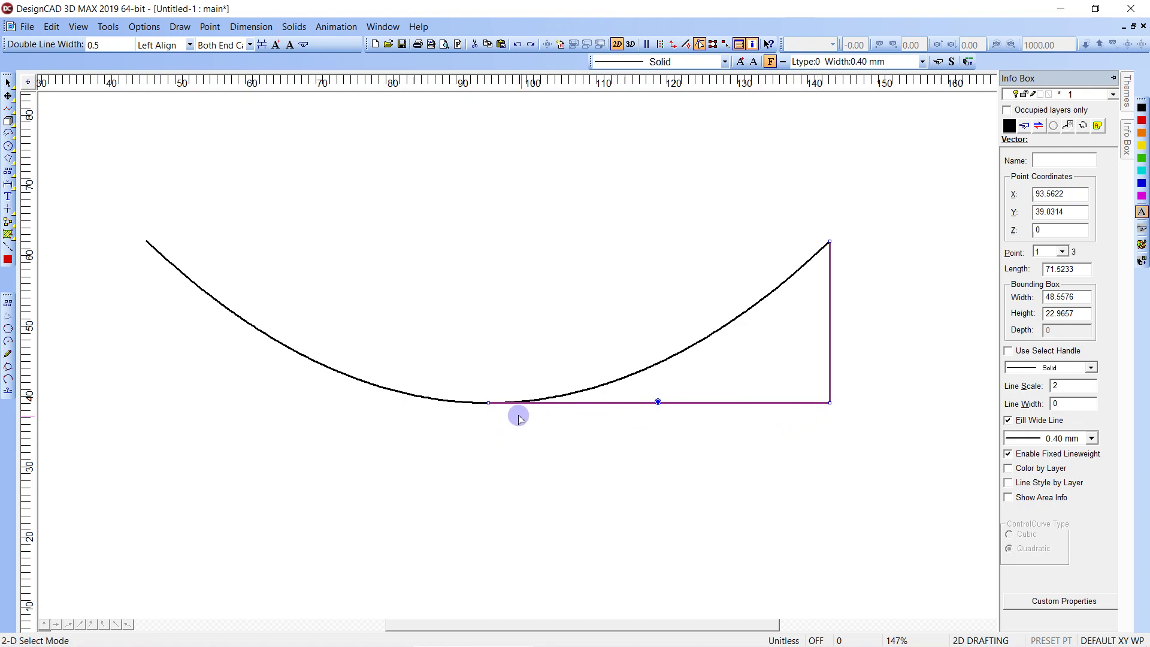
pyautogui.hotkey('ctrl', 'z')
pyautogui.hotkey('ctrl', 'z')
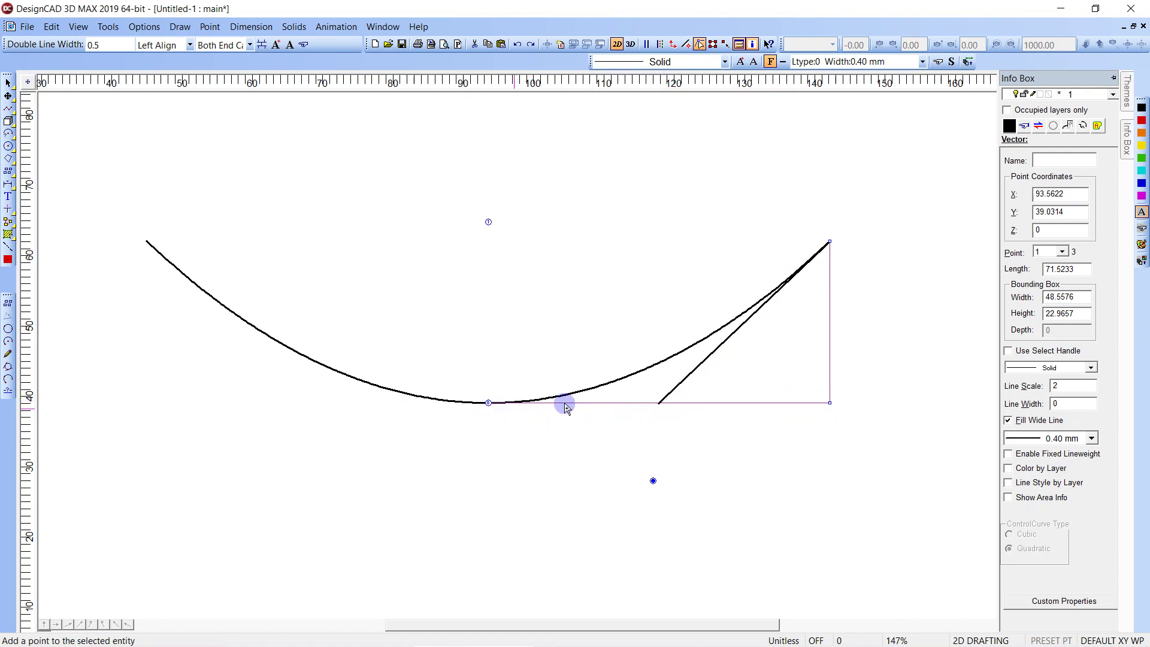
# Step: Restore the vertical axis through the vertex, the tangent's extension down to it, and the line from the axis's upper end to the baseline's midpoint
pyautogui.click(764, 409)
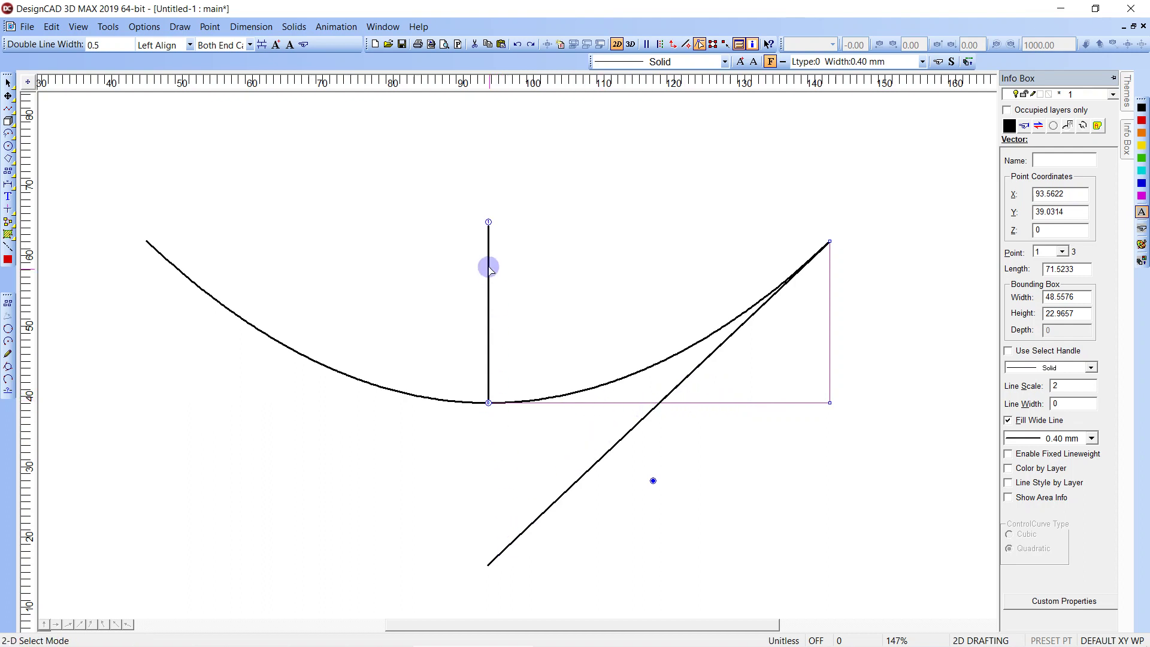
pyautogui.click(490, 401)
pyautogui.click(489, 400)
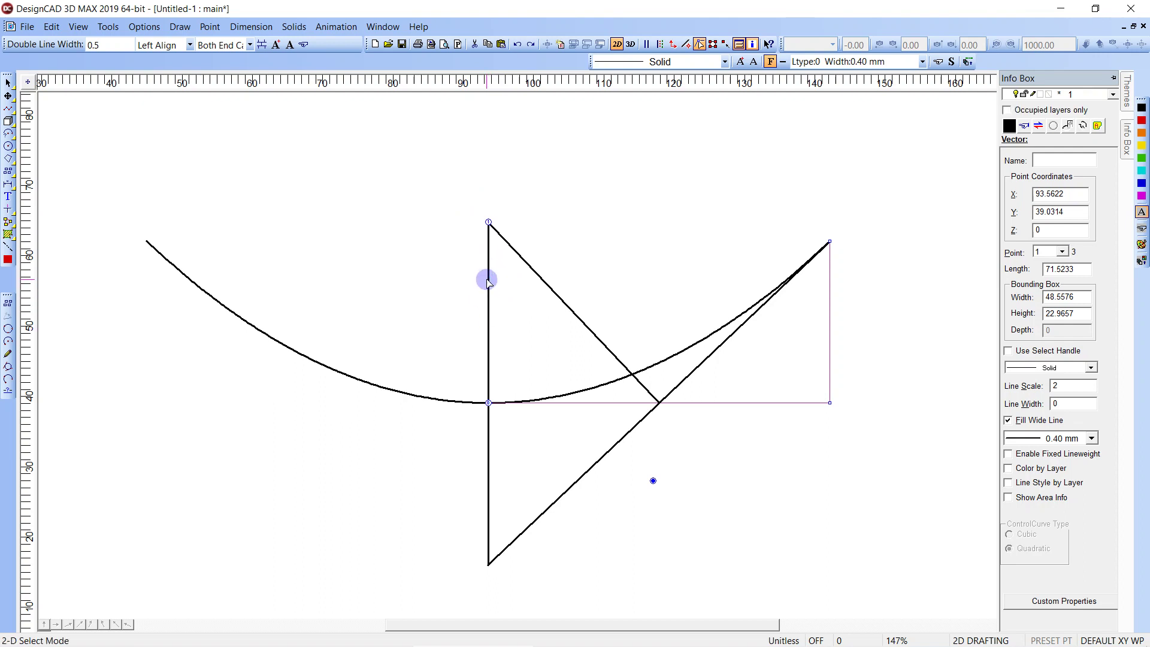
pyautogui.press('Escape')
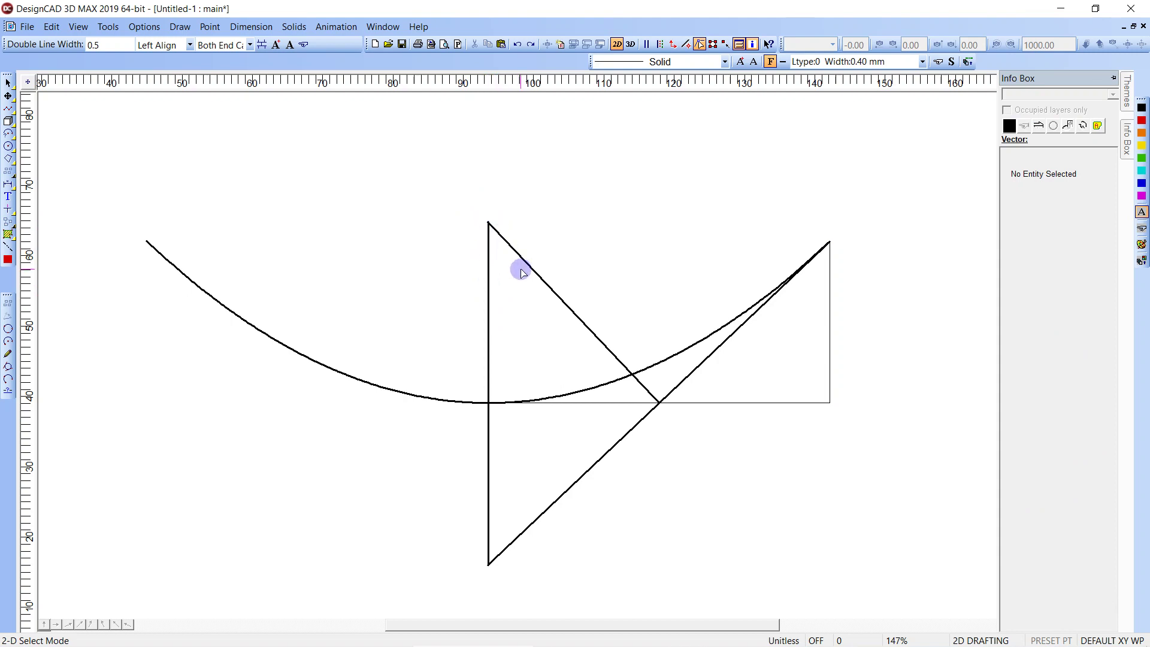
# Step: Restore the horizontal lines at the top and bottom of the vertex-centred circle, and delete the circle
pyautogui.hotkey('ctrl', 'z')
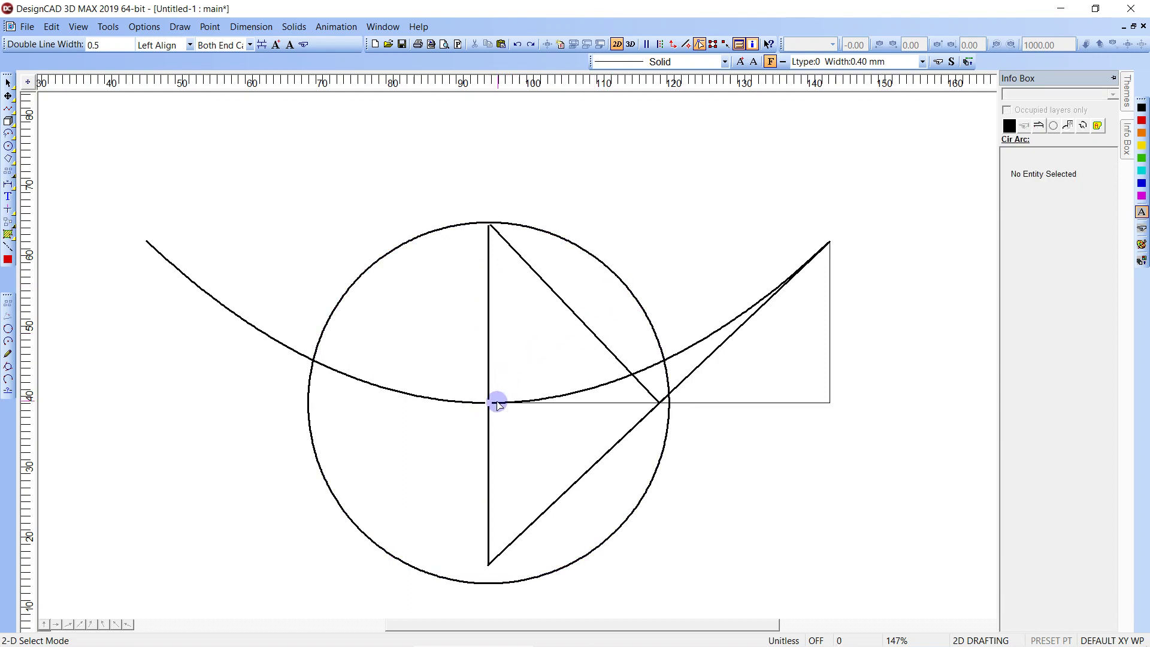
pyautogui.click(487, 565)
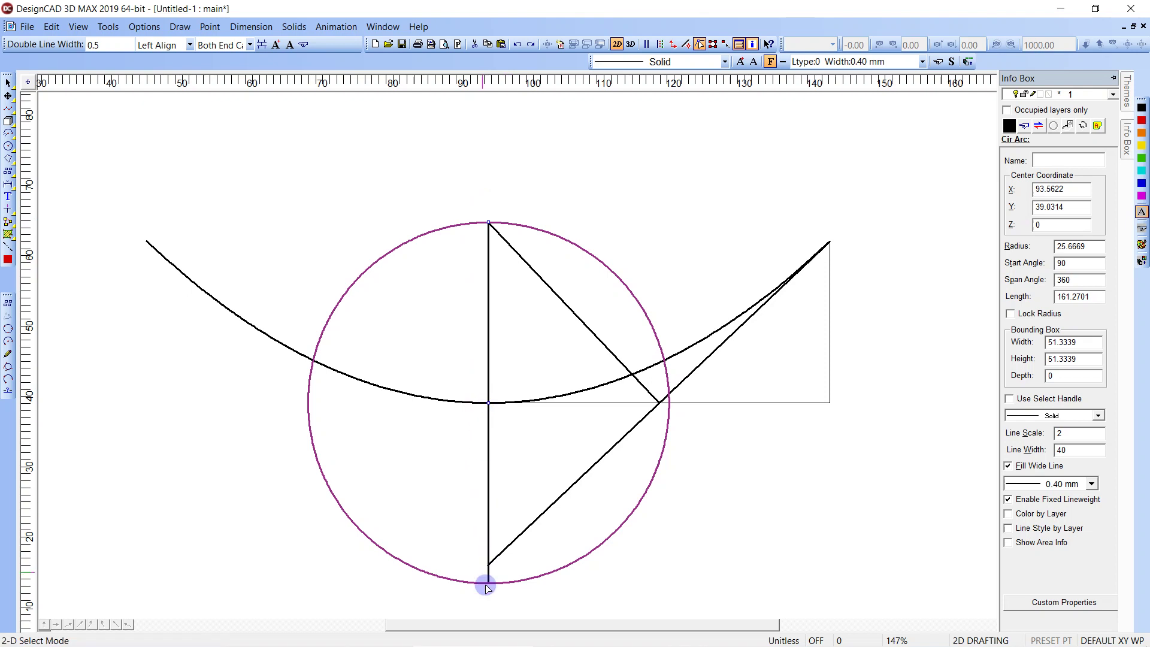
pyautogui.hotkey('ctrl', 'z')
pyautogui.hotkey('ctrl', 'z')
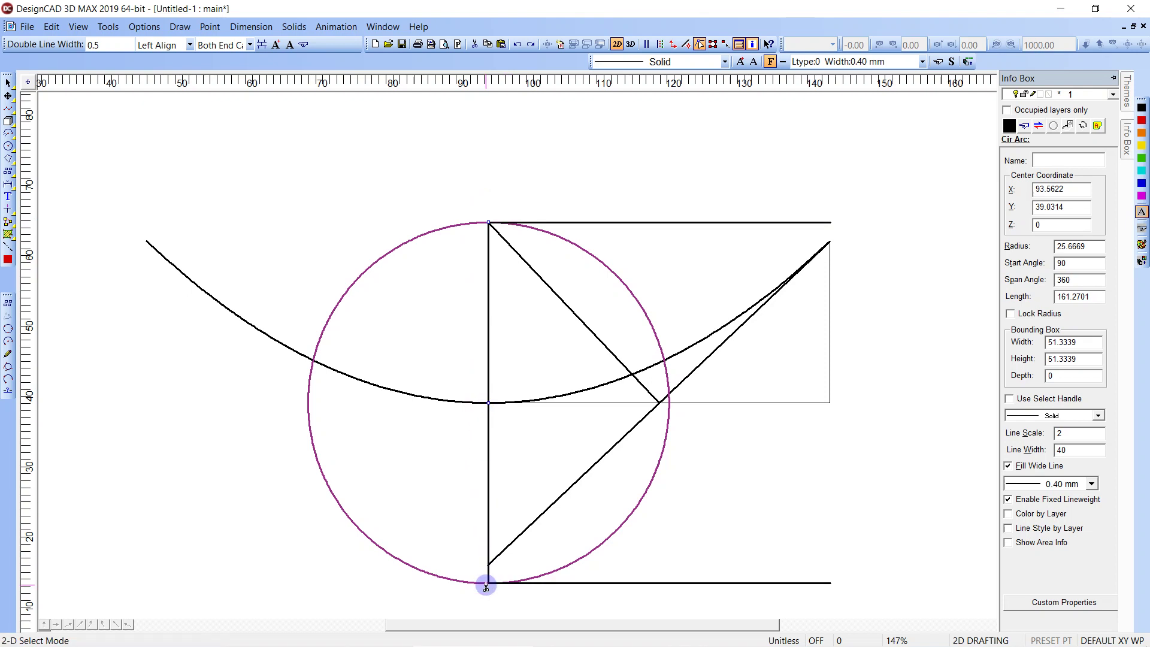
pyautogui.press('Delete')
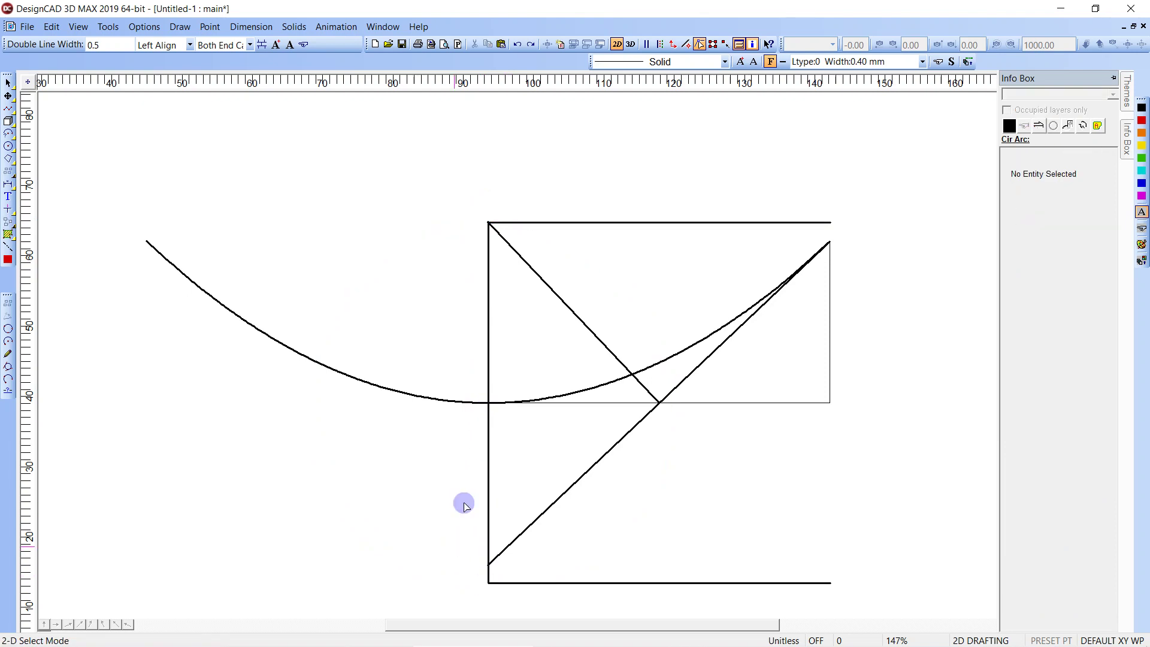
# Step: Extend the focus line to the directrix's right end and restore the labels PVI, DIRECTRIX, FOCUS, ORIGIN and X-AXIS
pyautogui.click(643, 581)
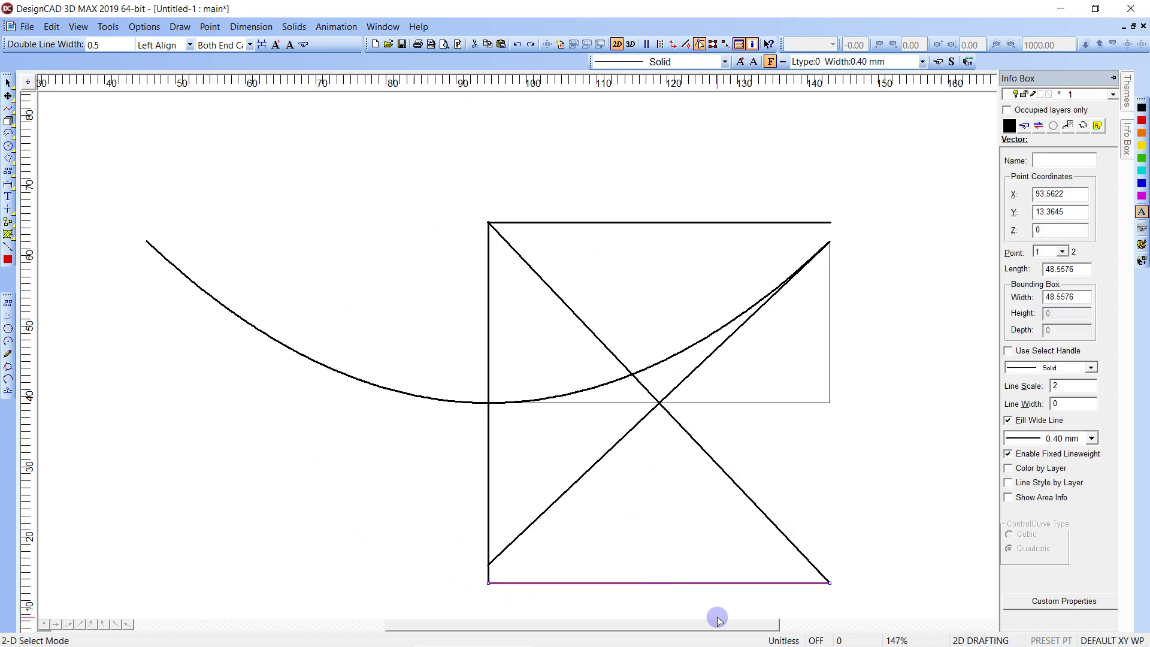
pyautogui.hotkey('ctrl', 'z')
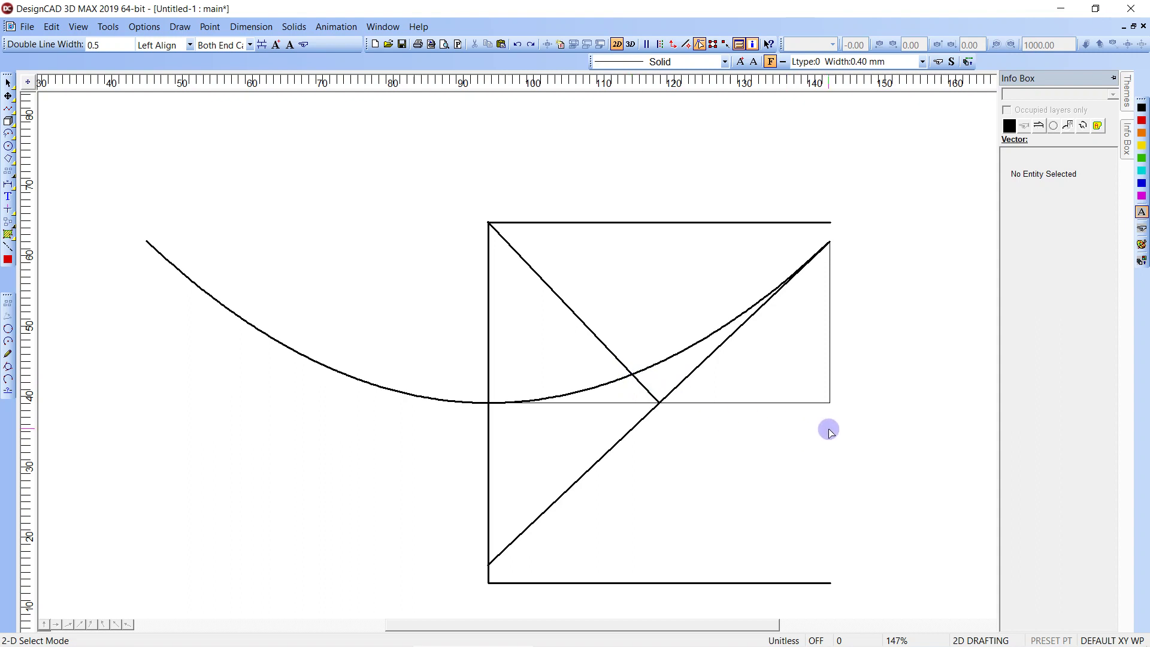
pyautogui.hotkey('ctrl', 'z')
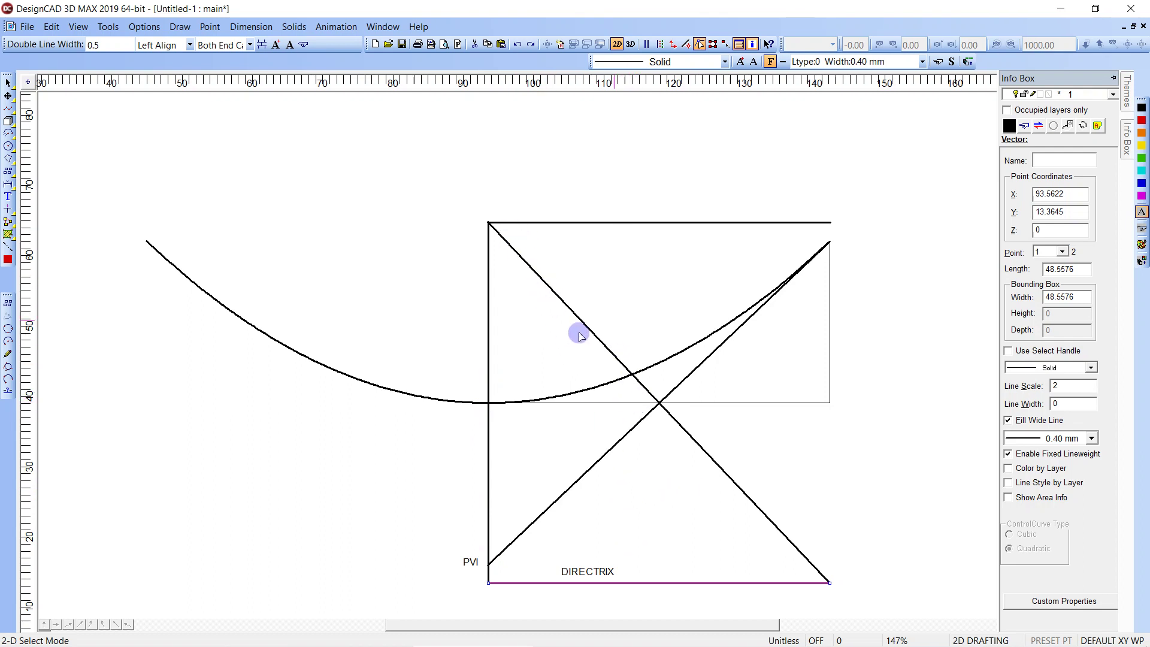
pyautogui.hotkey('ctrl', 'z')
pyautogui.hotkey('ctrl', 'z')
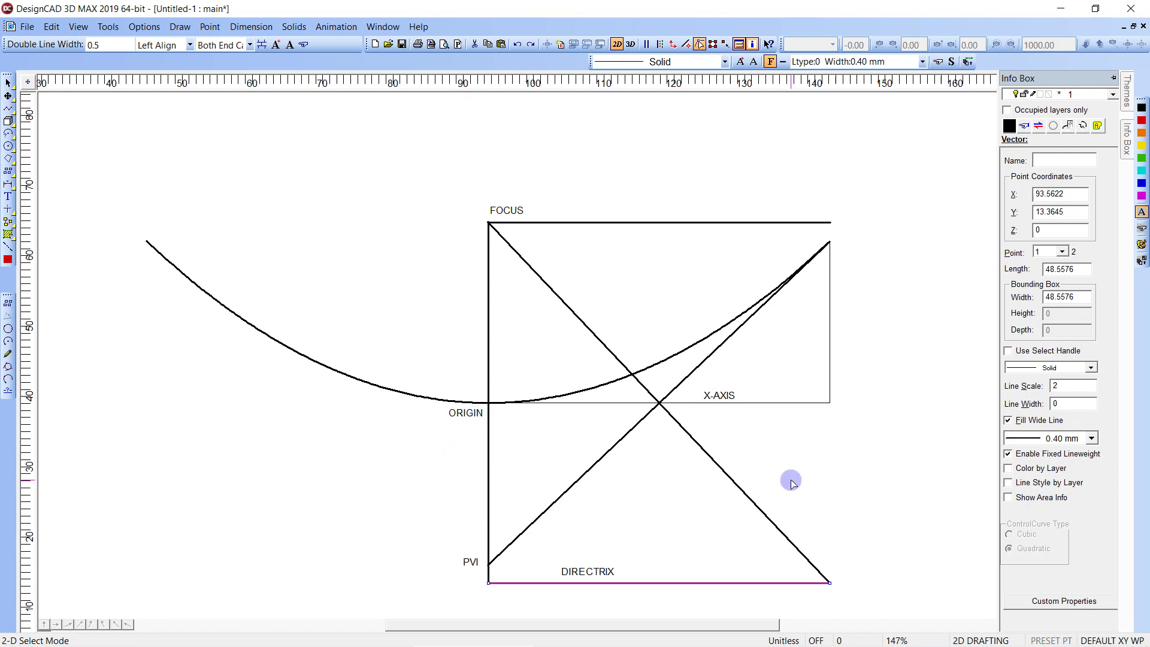
# Step: Restore the horizontal dimension below the directrix with the text X
pyautogui.hotkey('ctrl', 'z')
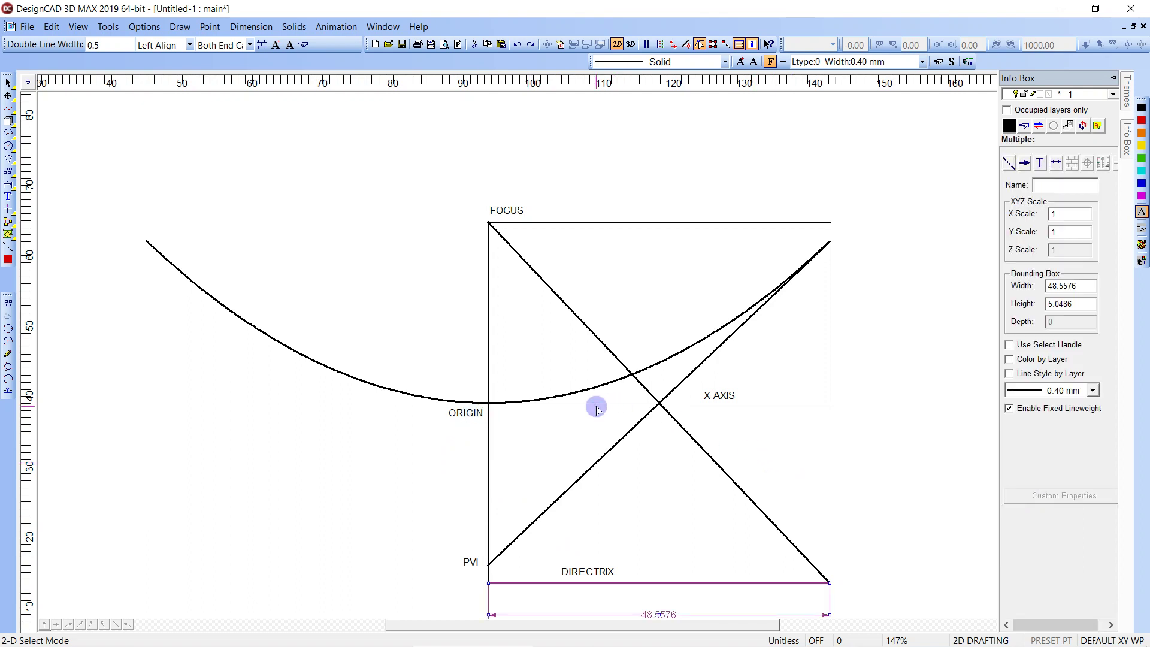
pyautogui.hotkey('ctrl', 'z')
pyautogui.scroll(-1, 596, 406)
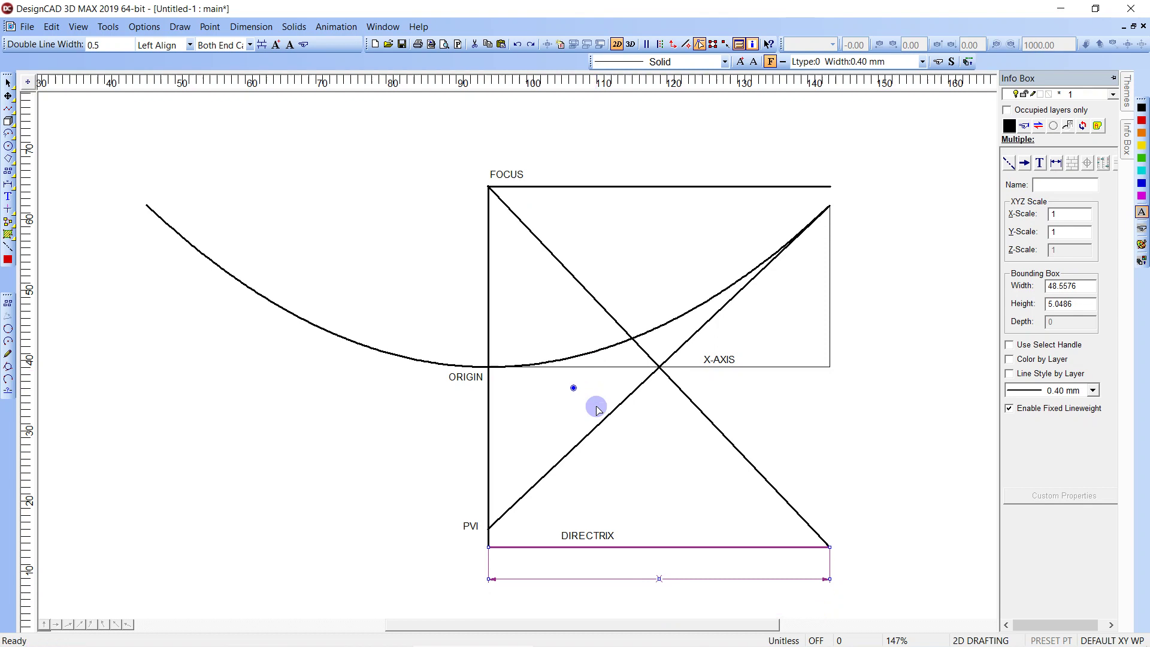
pyautogui.click(693, 523)
# Step: Restore the dimensions of the two halves of the x-axis line, each with the text X/2
pyautogui.hotkey('ctrl', 'z')
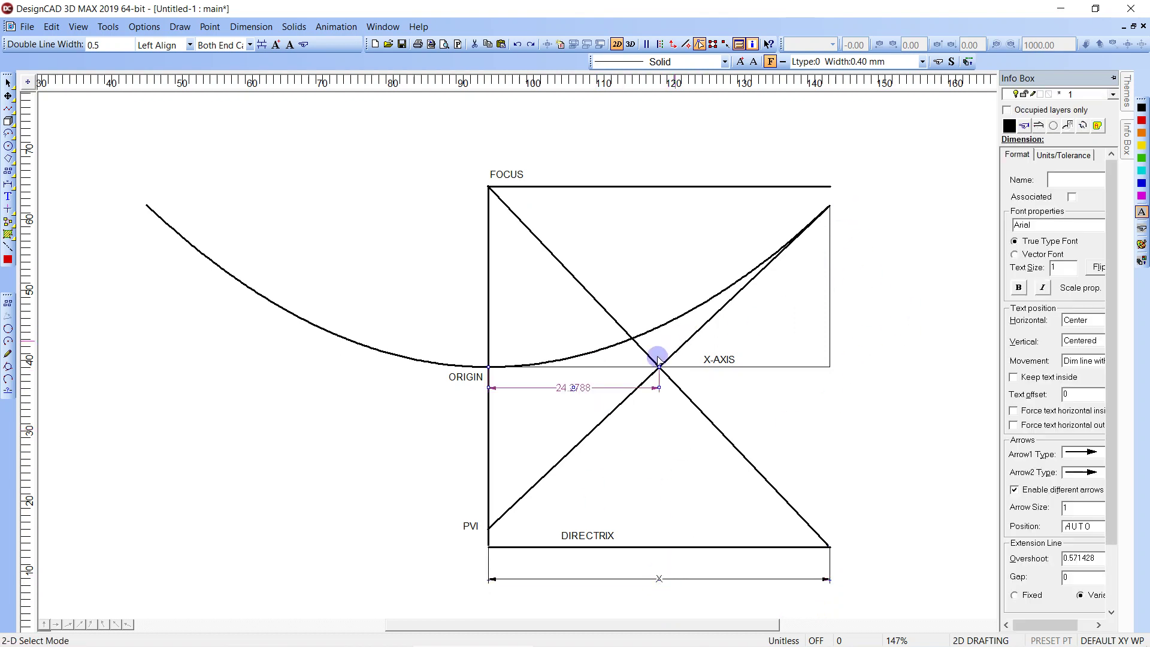
pyautogui.hotkey('ctrl', 'z')
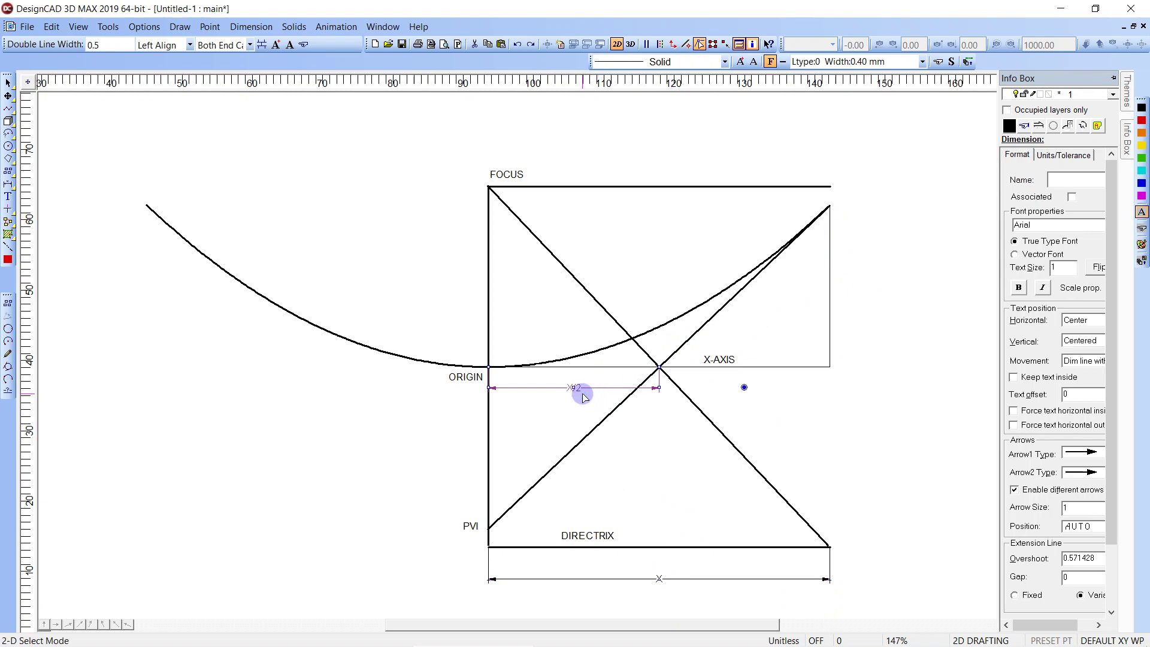
pyautogui.press('Escape')
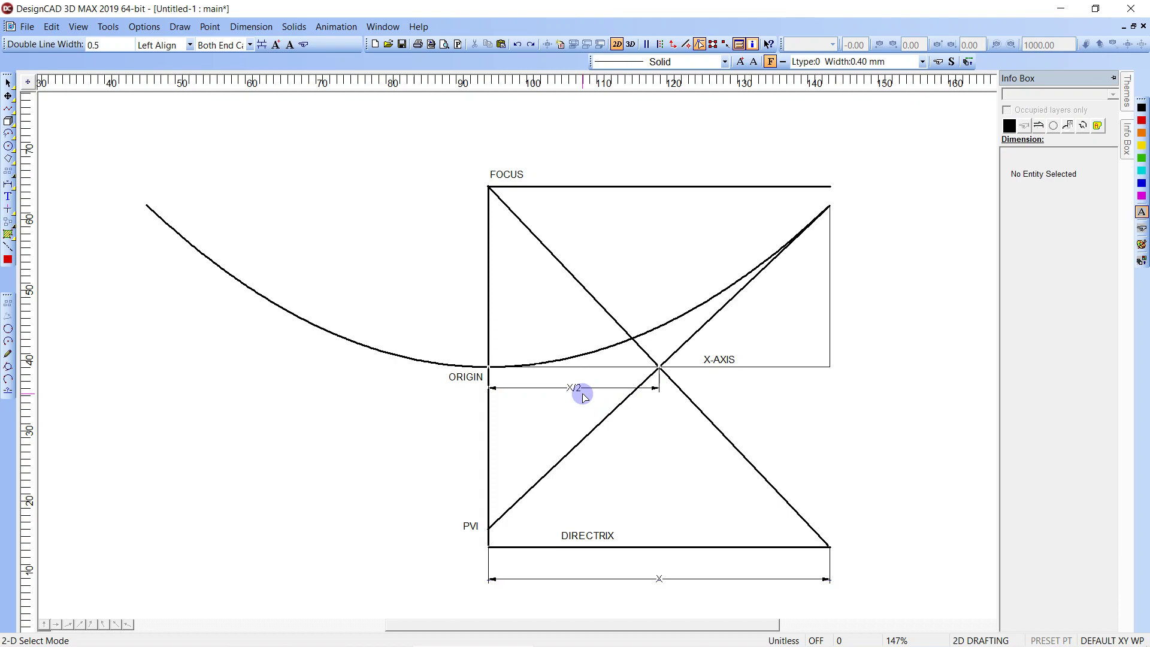
pyautogui.click(582, 397)
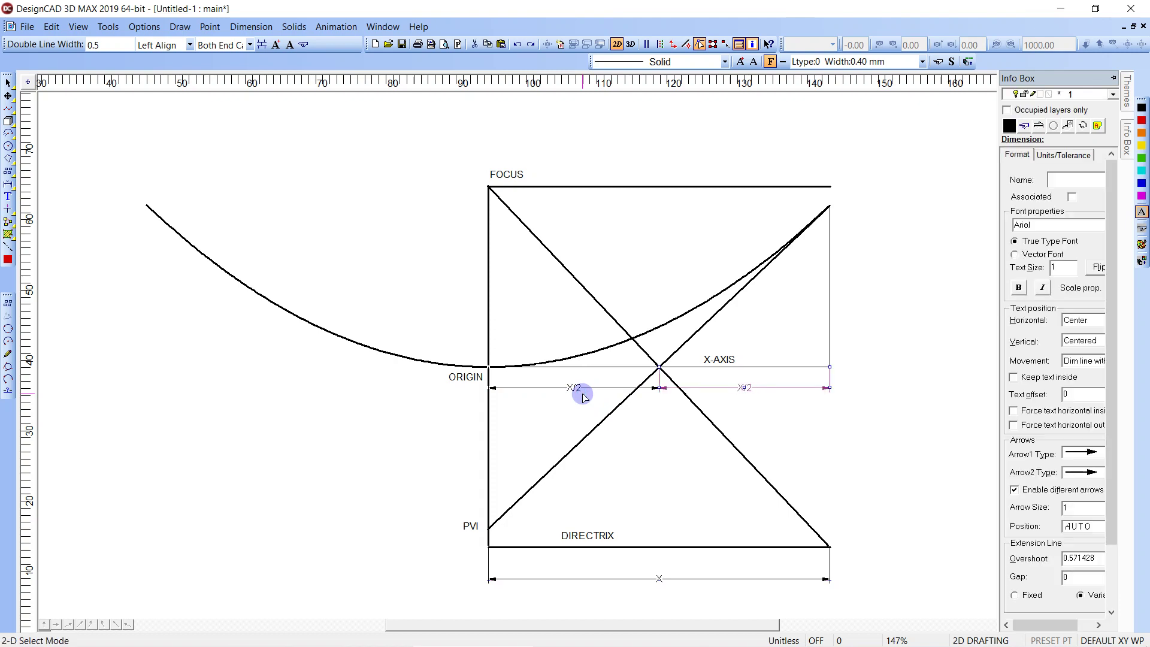
pyautogui.click(582, 397)
# Step: Restore the red triangle under the tangent's upper half and the vertical dimension of its height
pyautogui.click(582, 397)
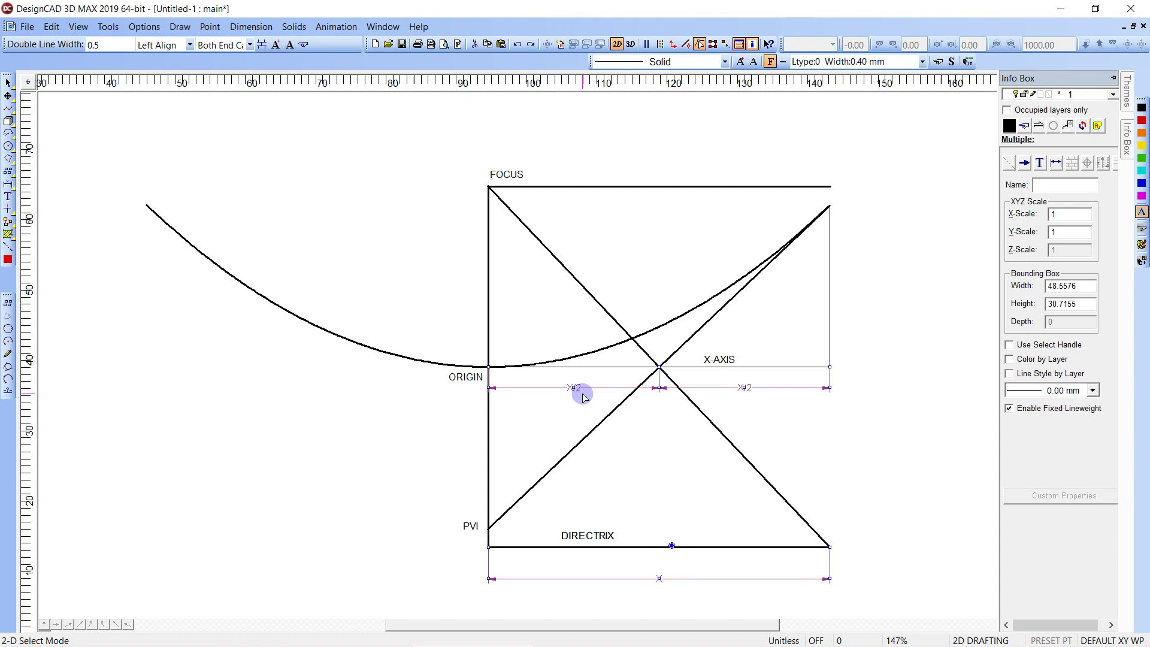
pyautogui.click(582, 393)
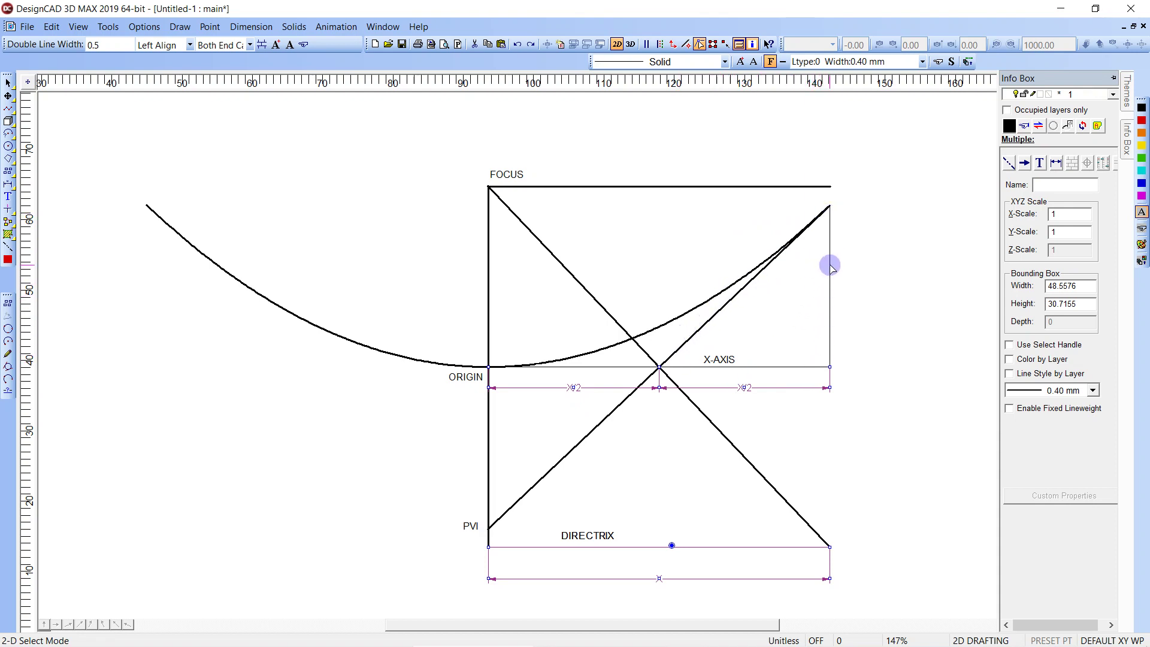
pyautogui.hotkey('ctrl', 'y')
pyautogui.hotkey('ctrl', 'y')
pyautogui.hotkey('ctrl', 'y')
pyautogui.hotkey('ctrl', 'y')
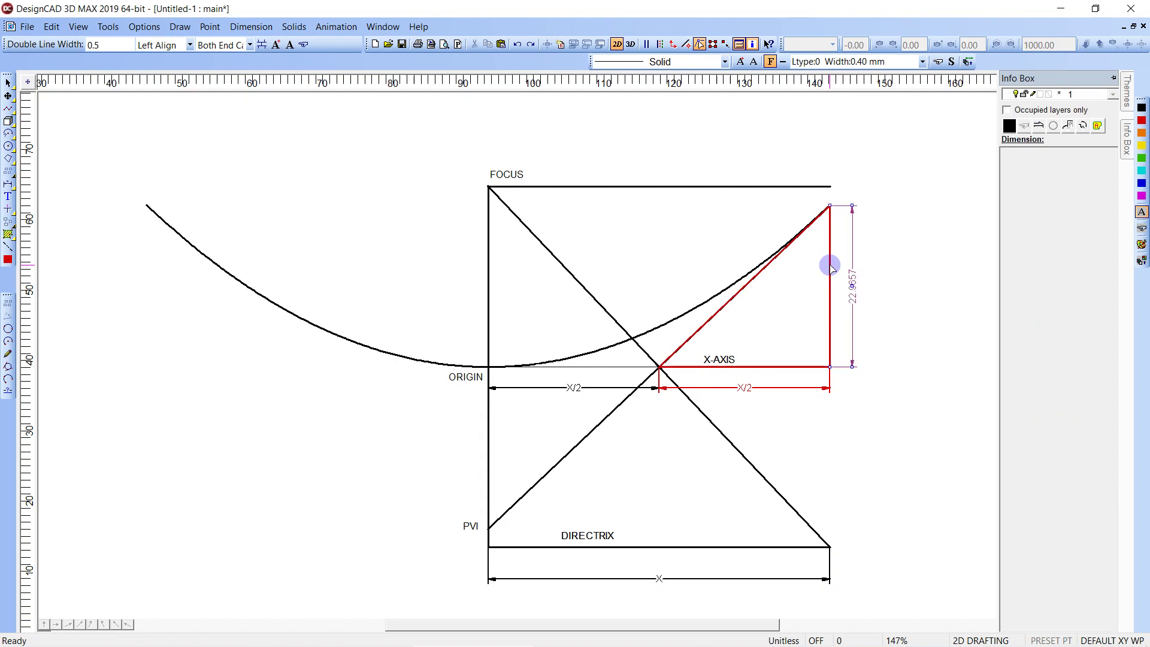
# Step: Give the triangle's height dimension the enlarged text Y in red
pyautogui.click(829, 265)
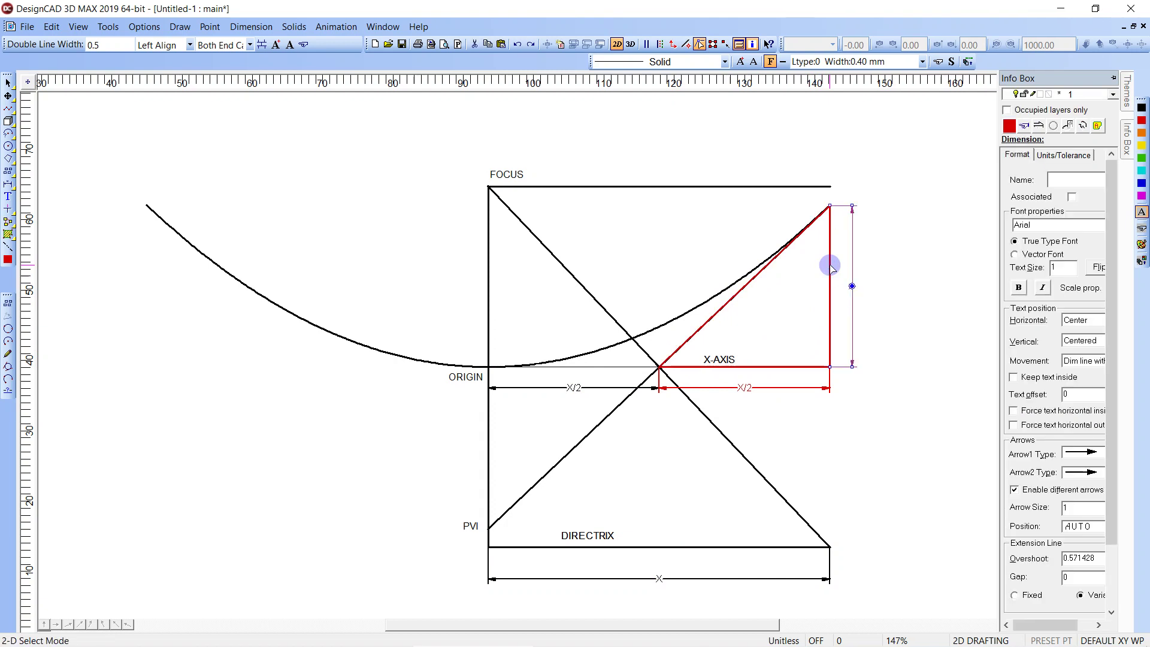
pyautogui.hotkey('ctrl', 'z')
pyautogui.hotkey('ctrl', 'z')
pyautogui.hotkey('ctrl', 'z')
pyautogui.hotkey('ctrl', 'z')
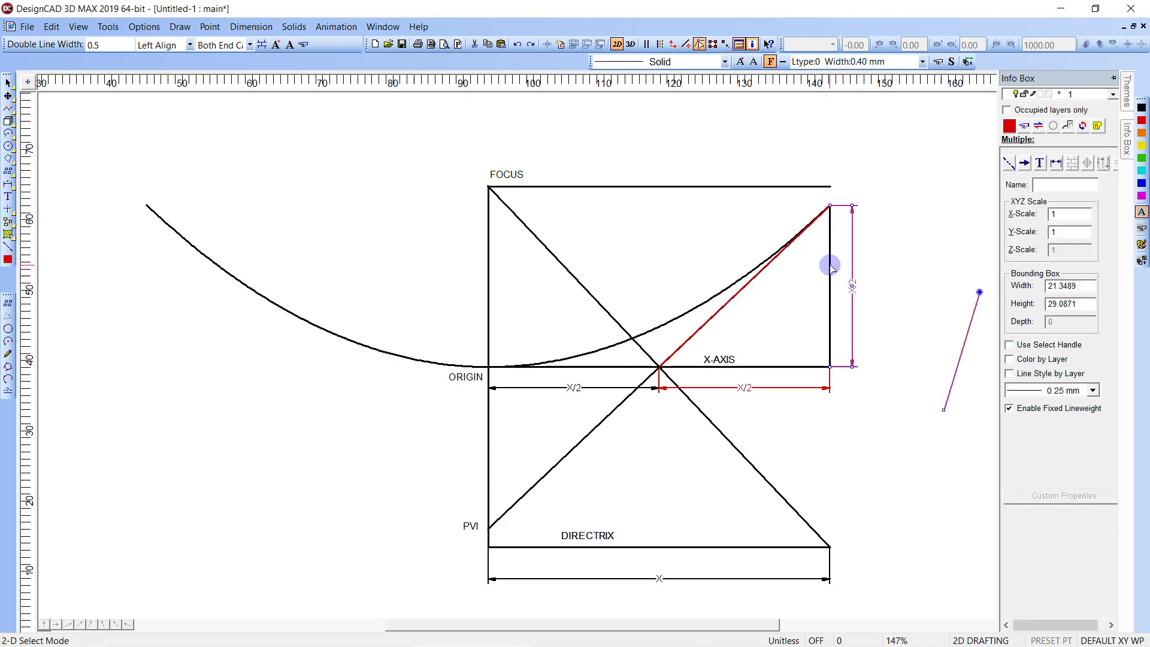
pyautogui.click(829, 265)
pyautogui.hotkey('ctrl', 'y')
pyautogui.hotkey('ctrl', 'y')
pyautogui.hotkey('ctrl', 'y')
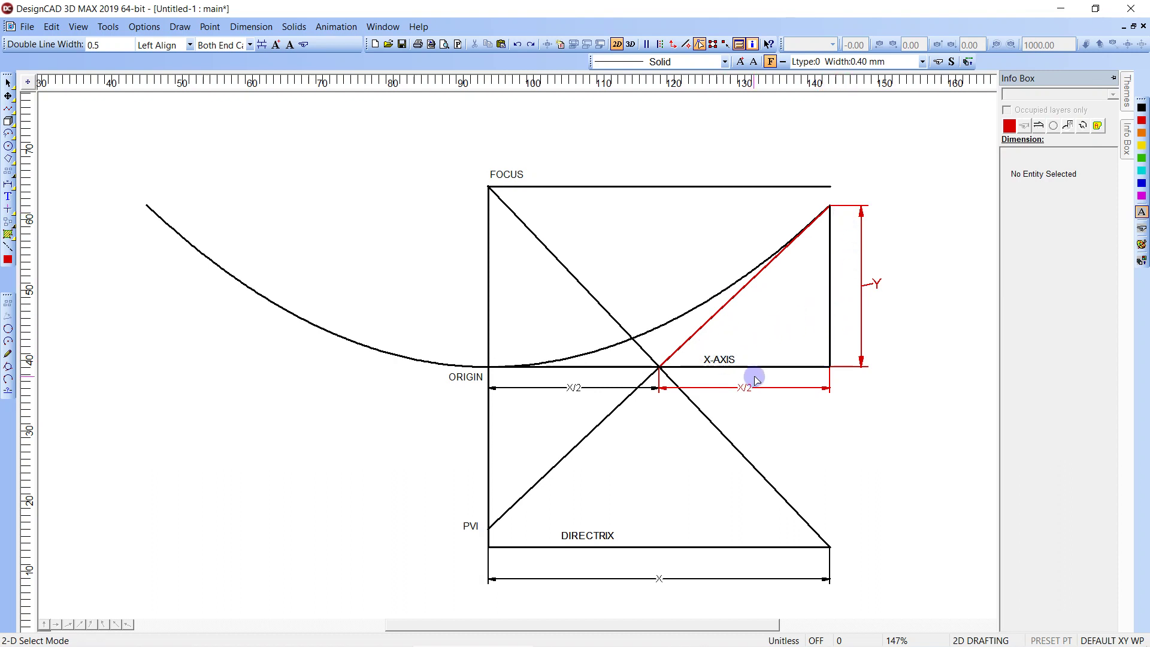
# Step: Restore the red angle dimensions between the tangent and x-axis and between the vertical axis and focus line, without text
pyautogui.click(723, 358)
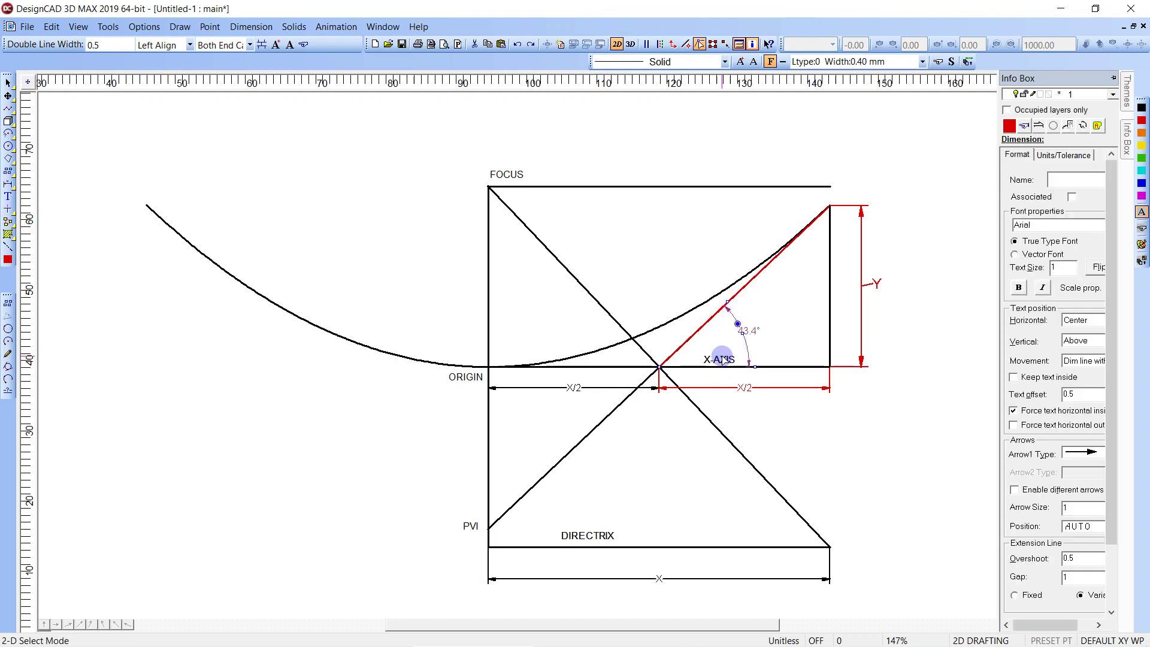
pyautogui.click(722, 358)
pyautogui.hotkey('ctrl', 'y')
pyautogui.hotkey('ctrl', 'y')
pyautogui.hotkey('ctrl', 'y')
pyautogui.press('Escape')
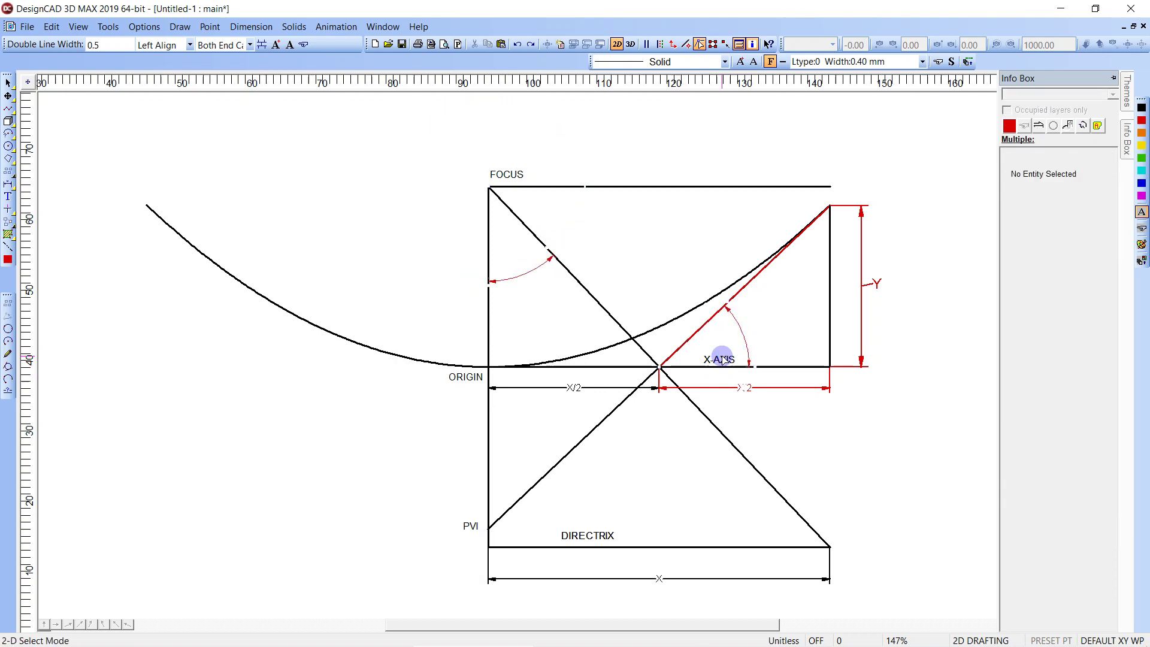
# Step: Restore the short slanted red line beyond the Y dimension and the thicker red angle arcs
pyautogui.hotkey('ctrl', 'y')
pyautogui.hotkey('ctrl', 'y')
pyautogui.hotkey('ctrl', 'y')
pyautogui.press('Escape')
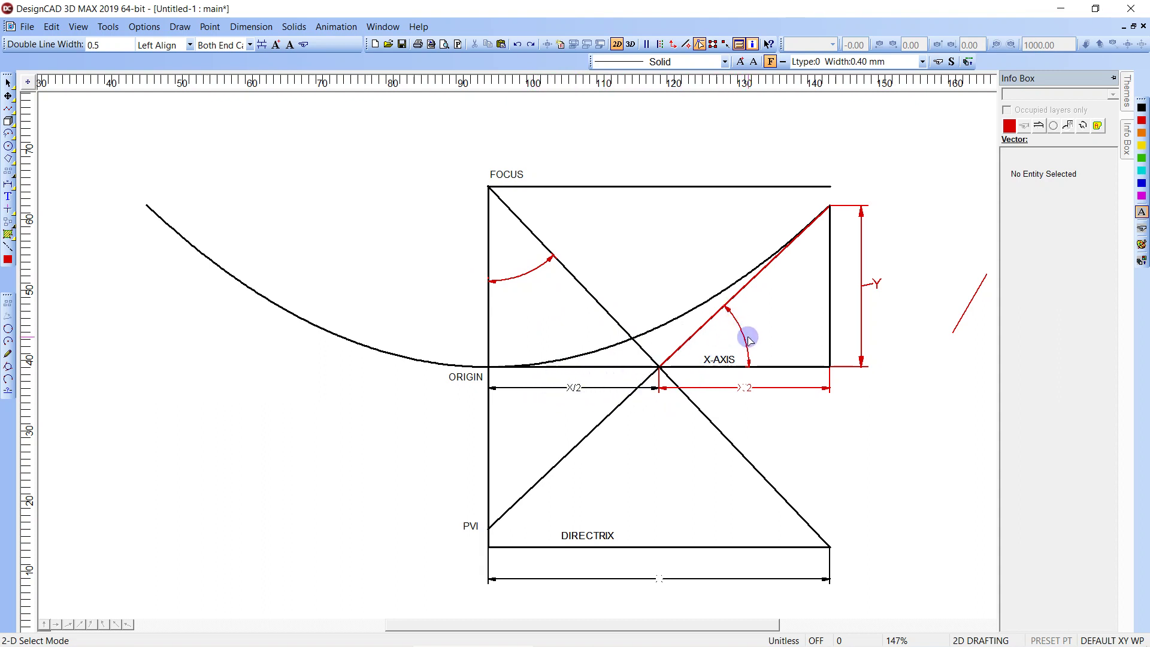
# Step: Restore the vertical dimensions from focus to origin and origin to directrix, both labelled P in red
pyautogui.hotkey('ctrl', 'z')
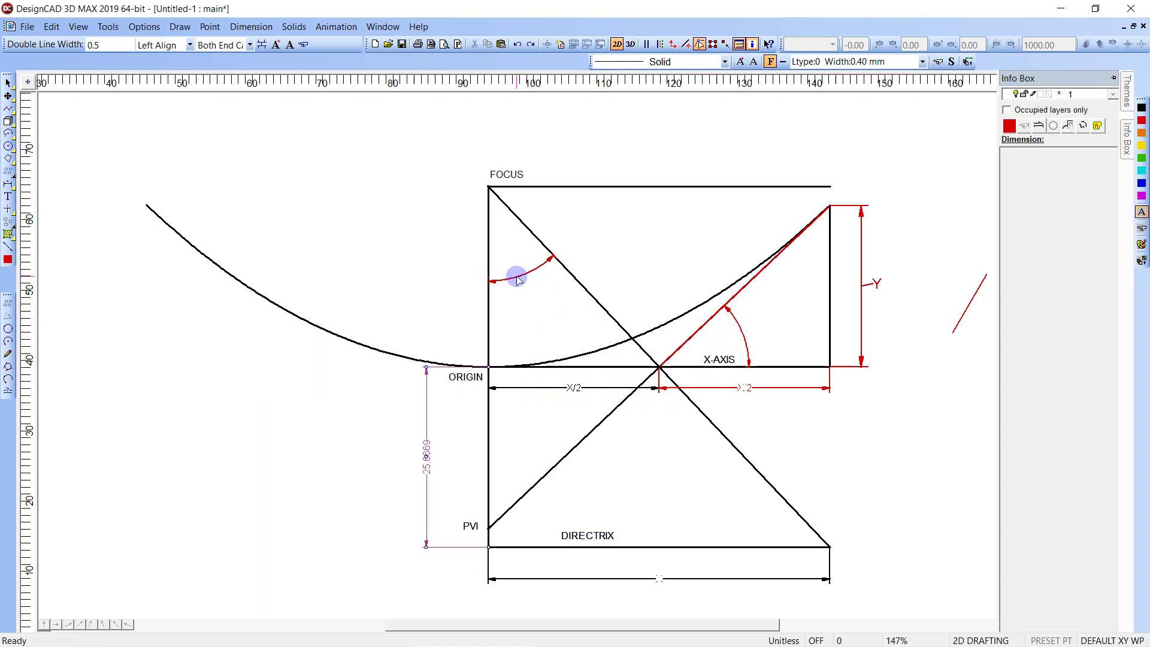
pyautogui.hotkey('ctrl', 'z')
pyautogui.hotkey('ctrl', 'z')
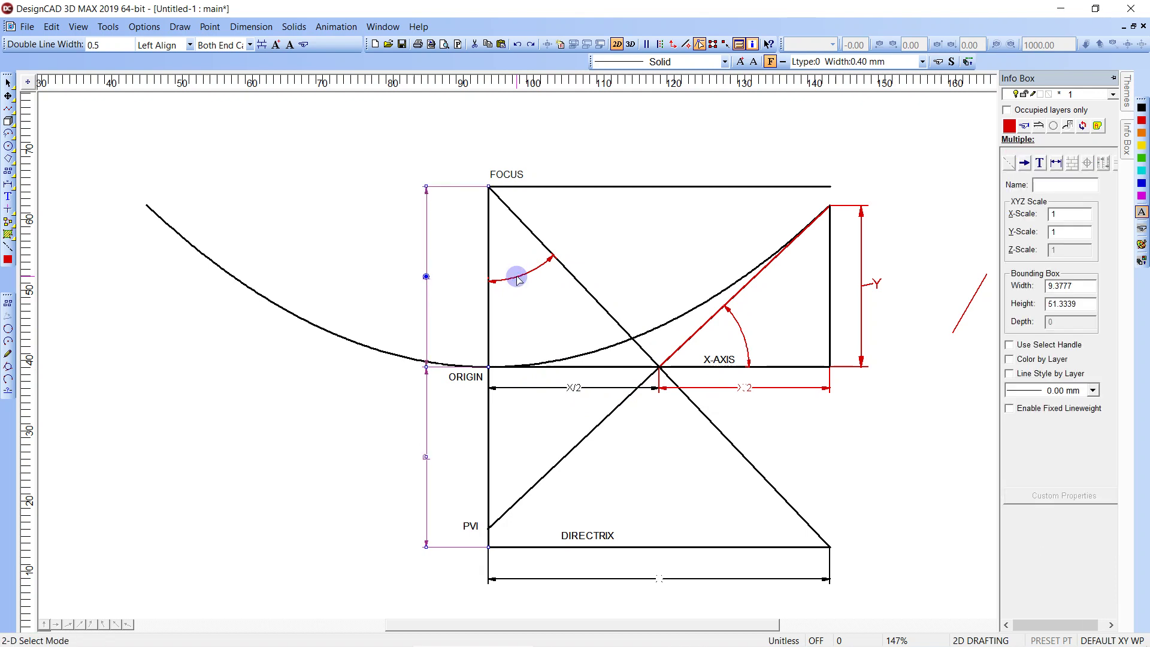
pyautogui.hotkey('ctrl', 'z')
pyautogui.hotkey('ctrl', 'z')
pyautogui.hotkey('ctrl', 'z')
pyautogui.hotkey('ctrl', 'z')
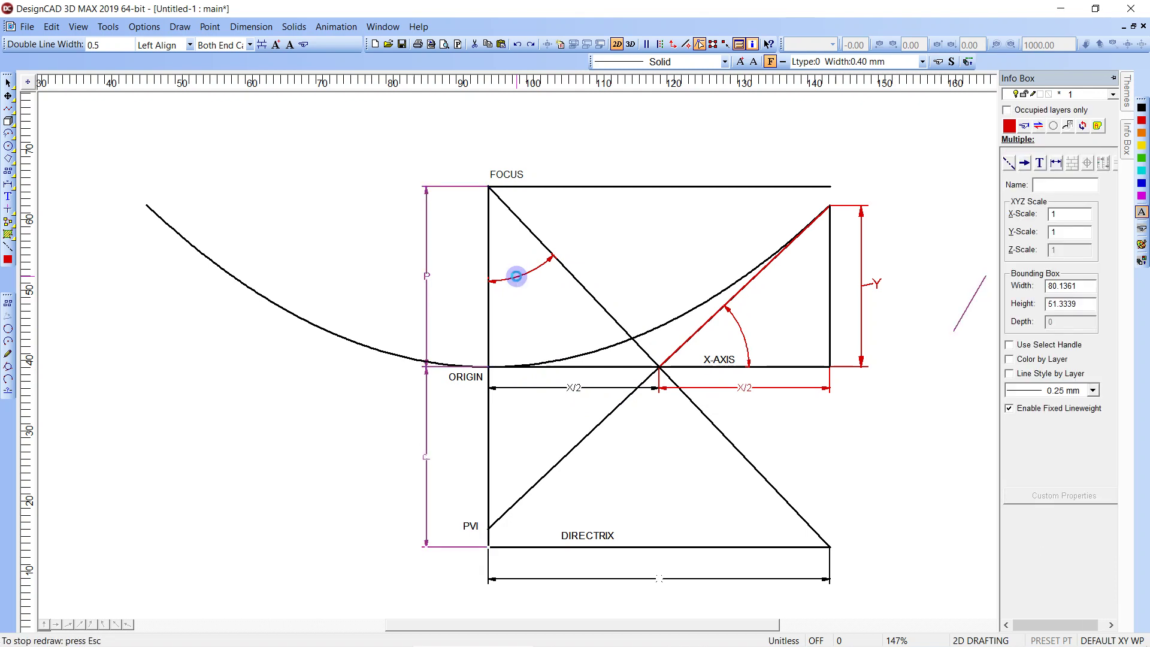
pyautogui.keyDown('shift'); pyautogui.click(517, 279); pyautogui.keyUp('shift')
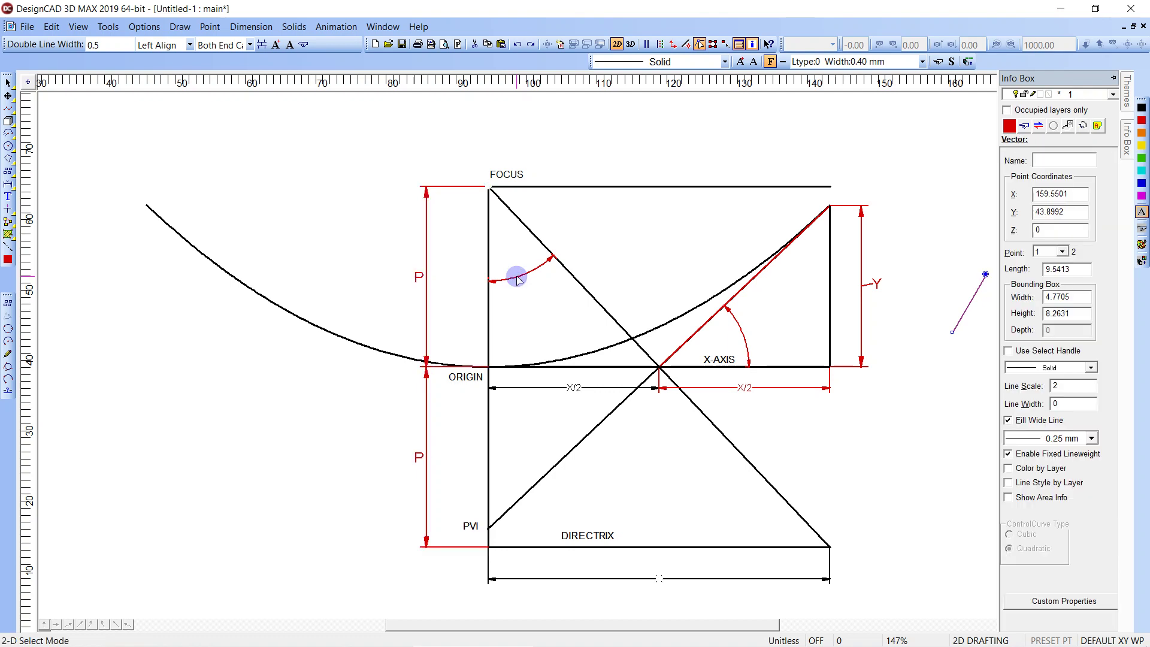
pyautogui.hotkey('ctrl', 'z')
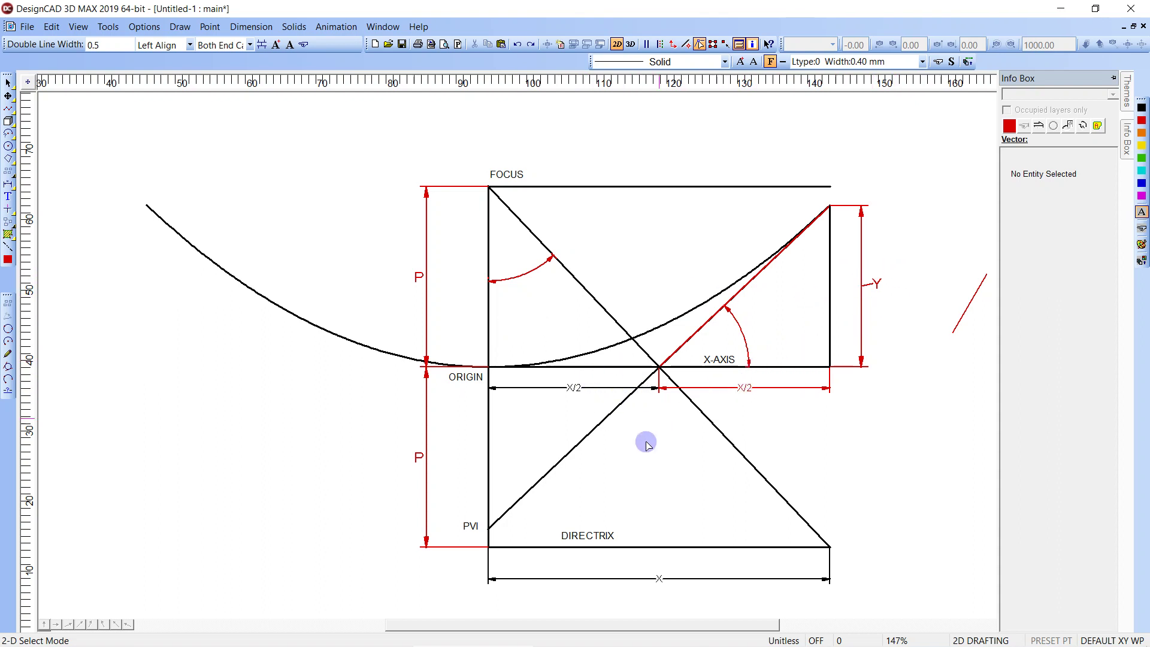
# Step: Change the black tangent line running up from PVI to line type 0 with width 0
pyautogui.scroll(-1, 513, 372)
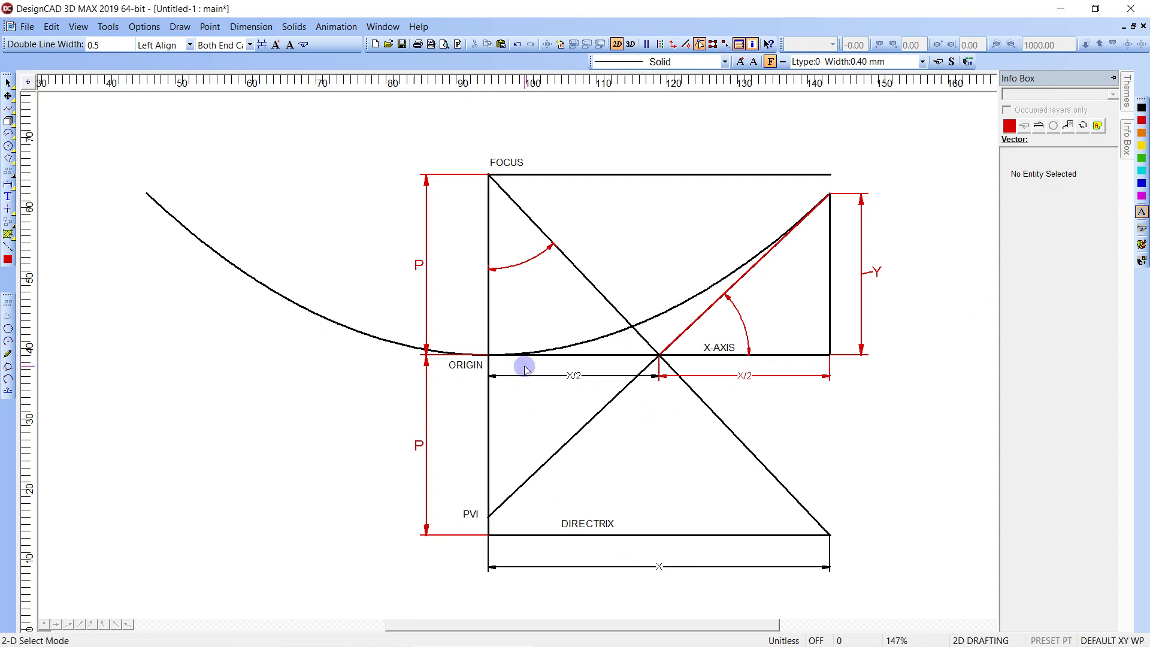
pyautogui.click(592, 412)
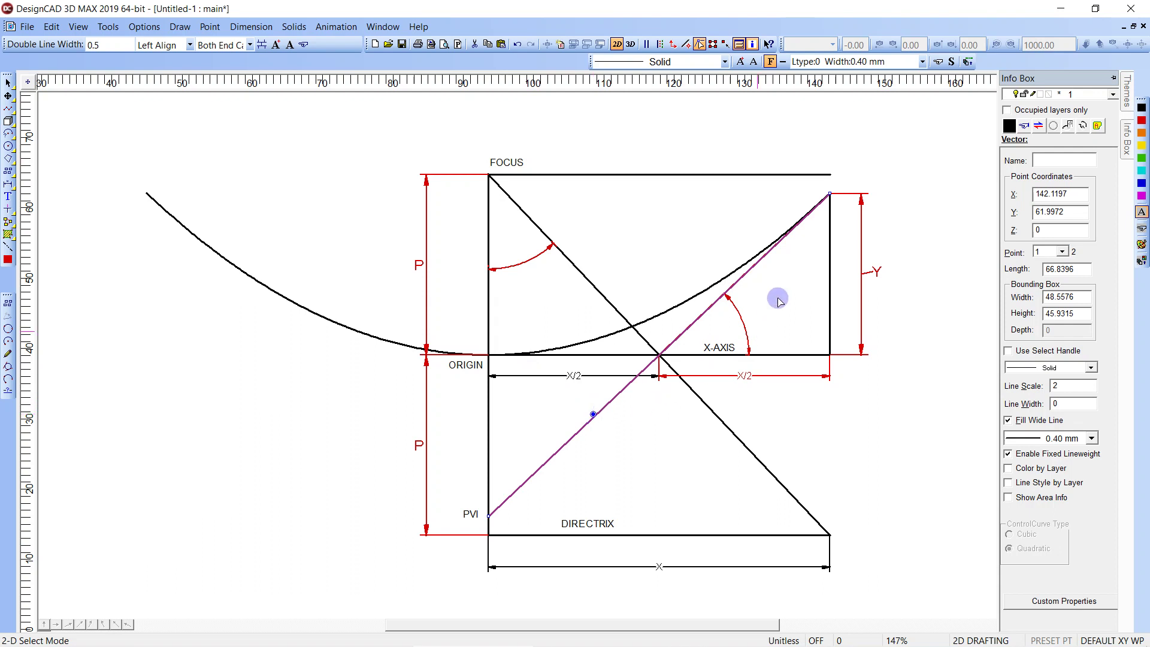
pyautogui.click(861, 62)
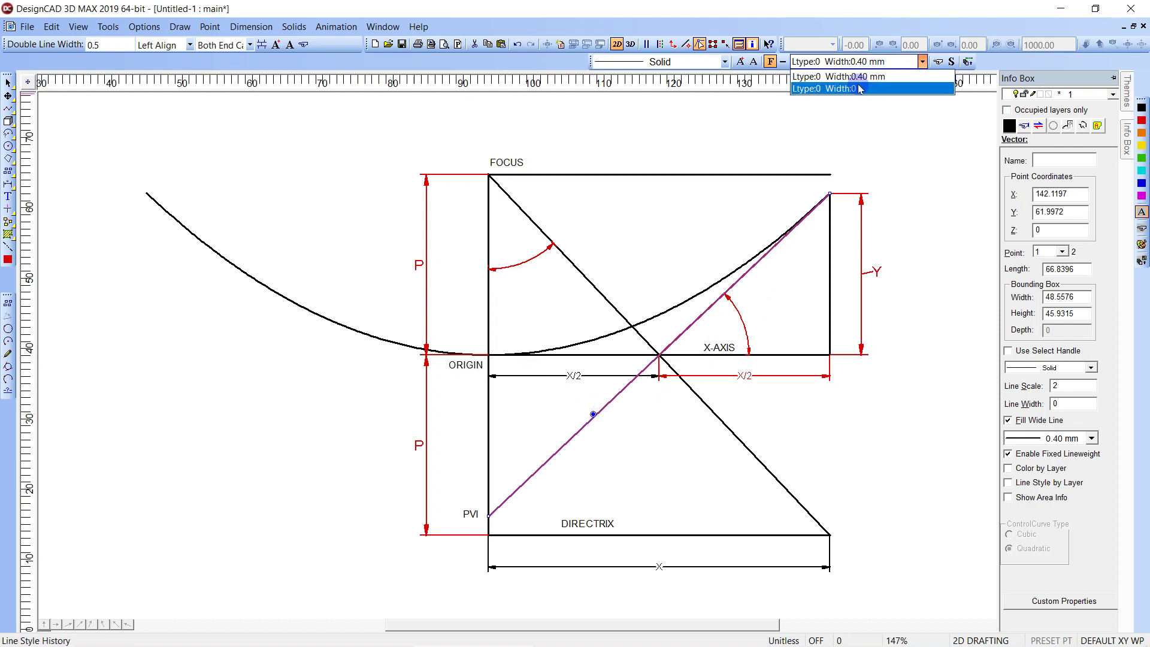
pyautogui.click(859, 89)
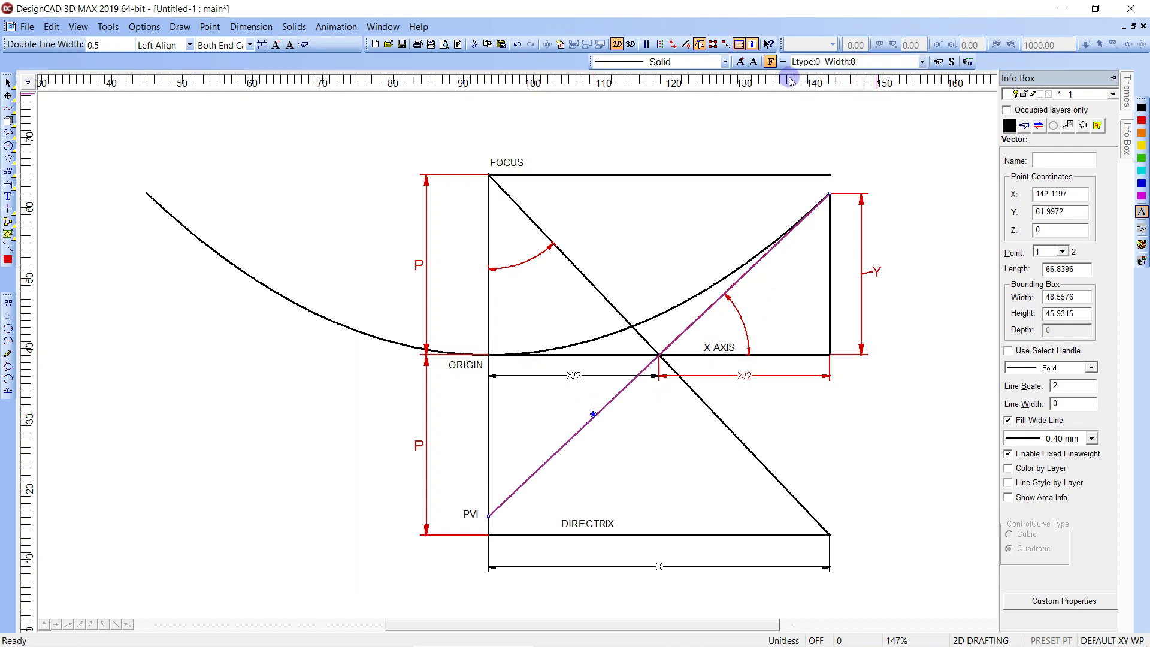
pyautogui.click(741, 61)
pyautogui.click(650, 321)
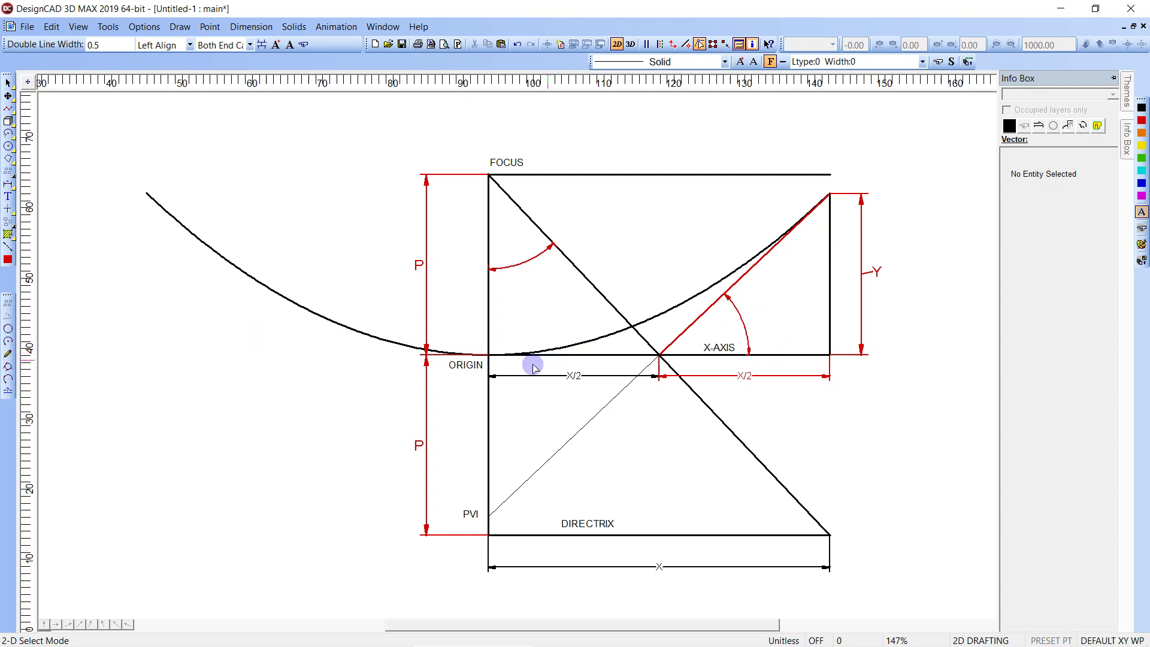
# Step: Place the text Y/(X/2)=X/2P in the empty area below the parabola's left arm
pyautogui.press('t')
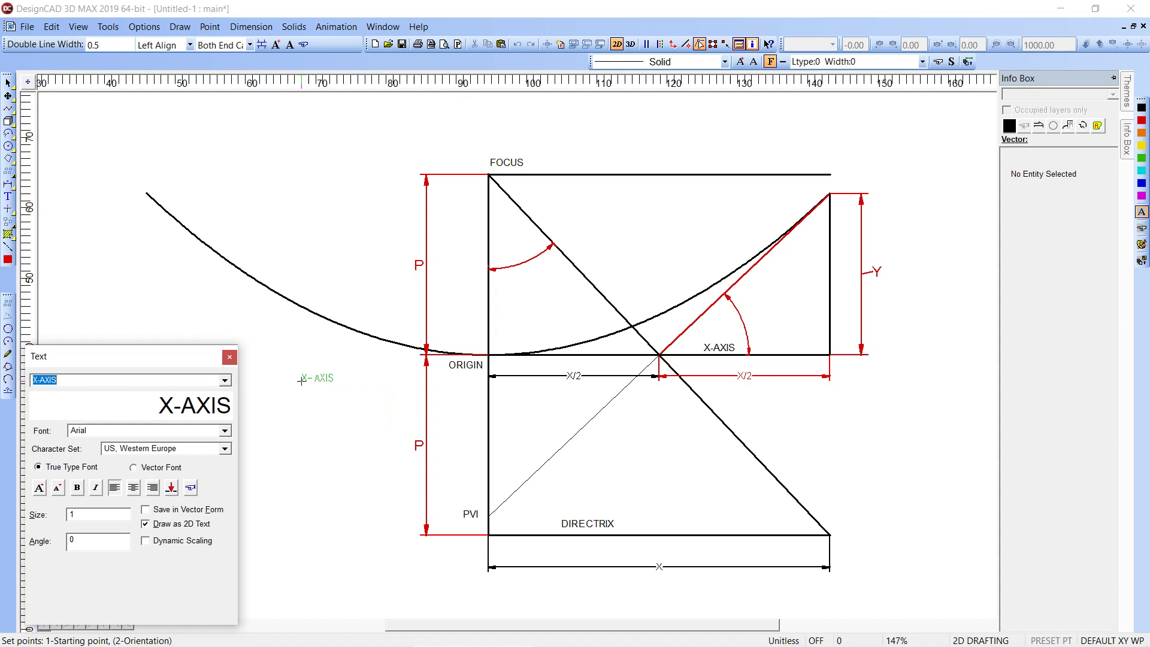
pyautogui.write('Y/')
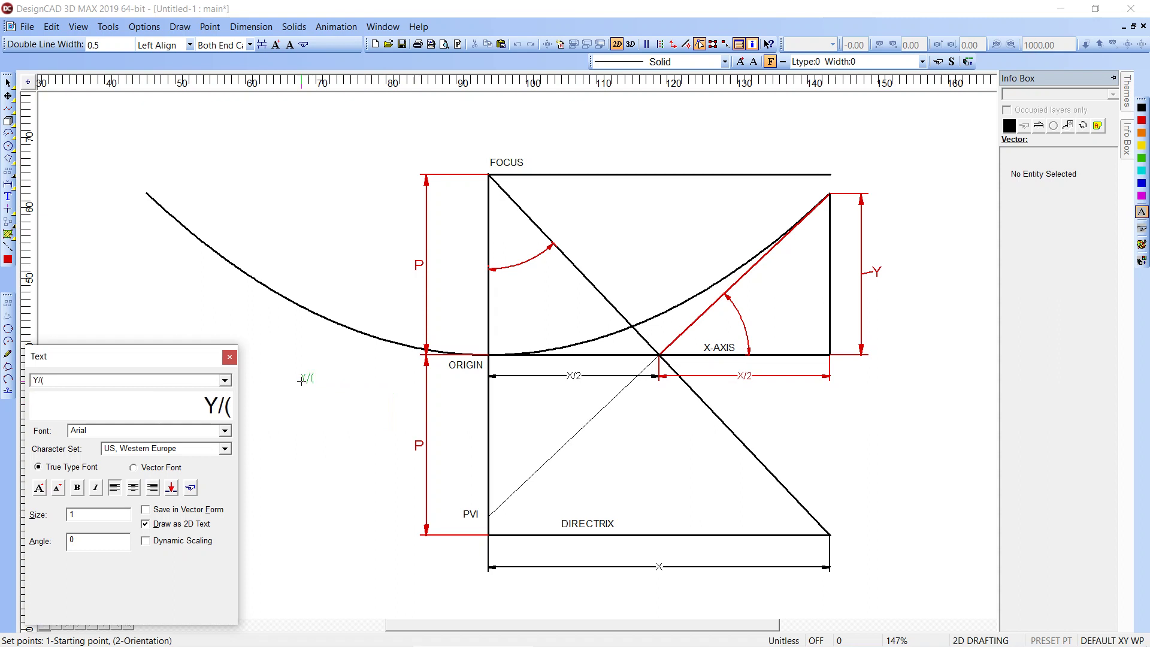
pyautogui.write('(X/2')
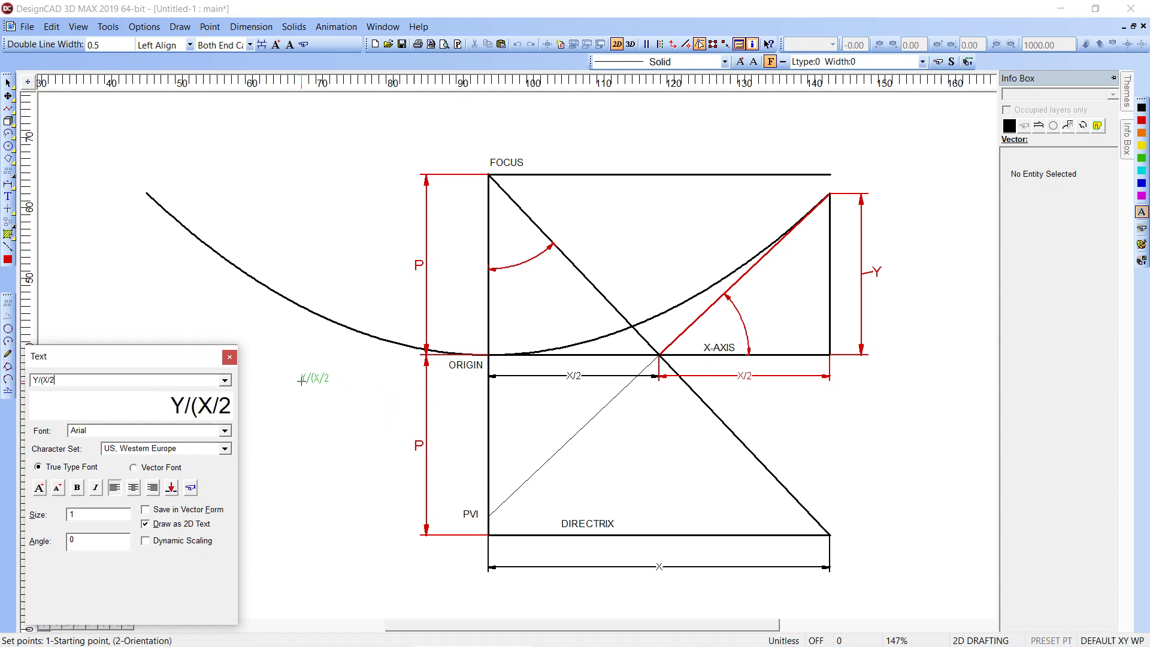
pyautogui.write(')=')
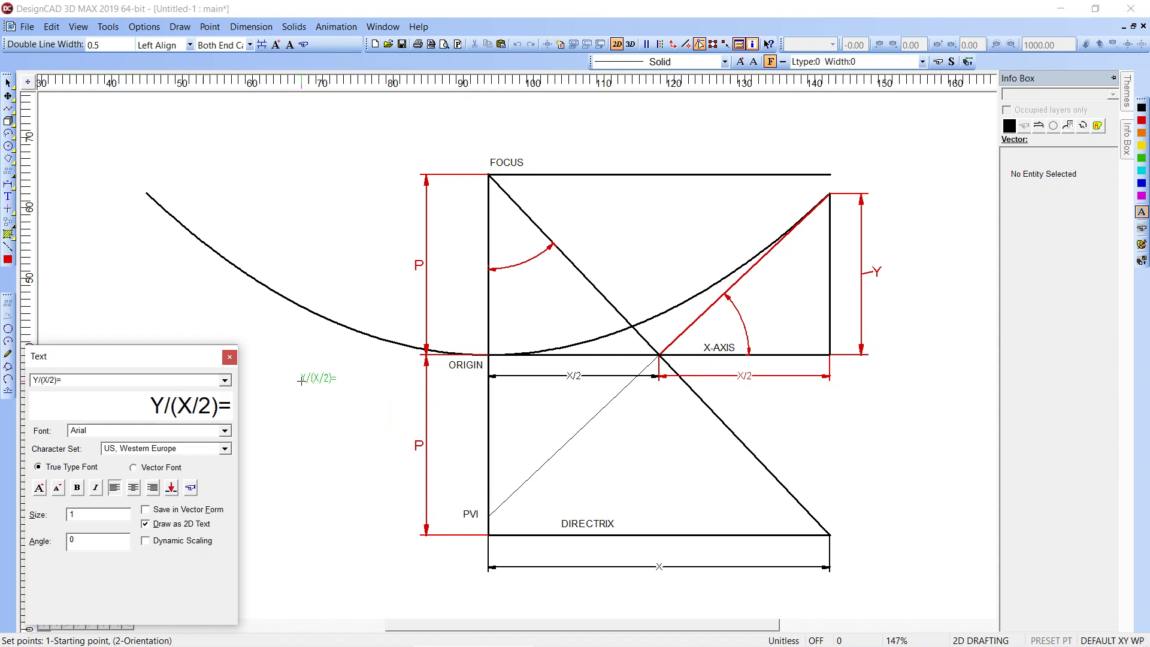
pyautogui.write('X/')
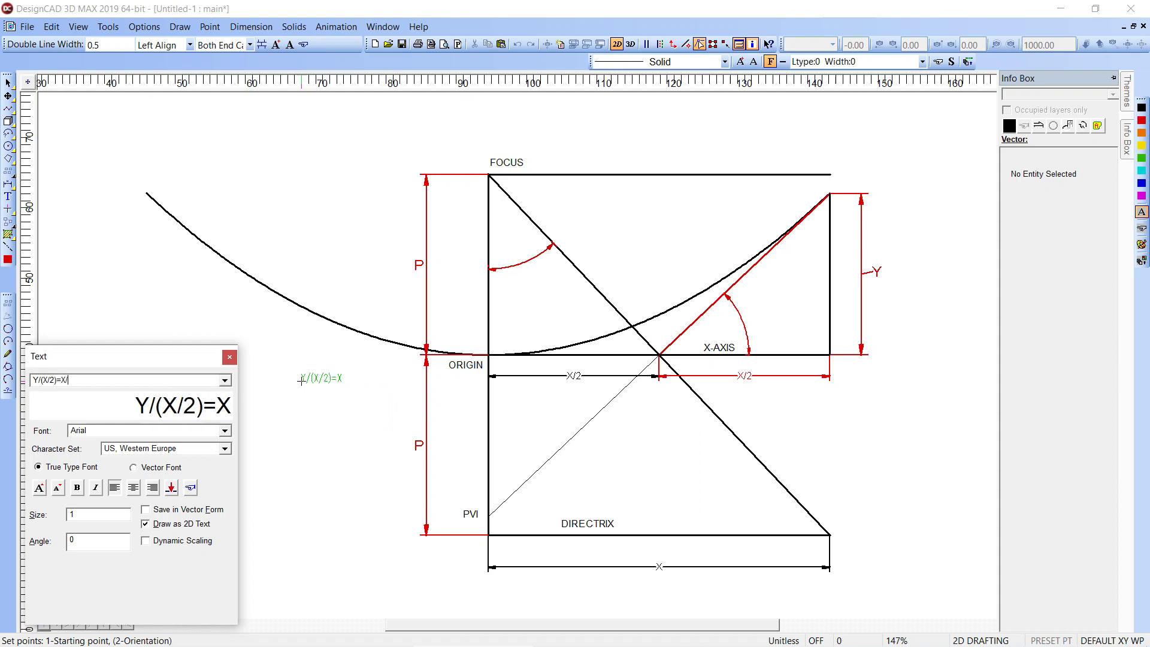
pyautogui.write('2P')
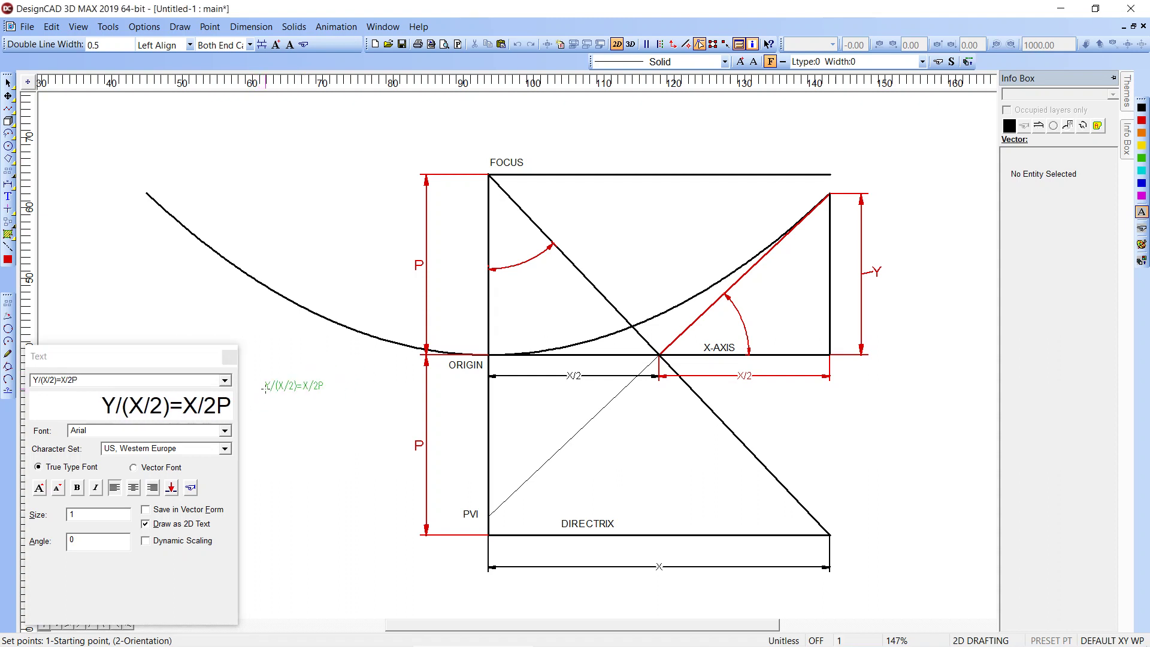
pyautogui.click(265, 386)
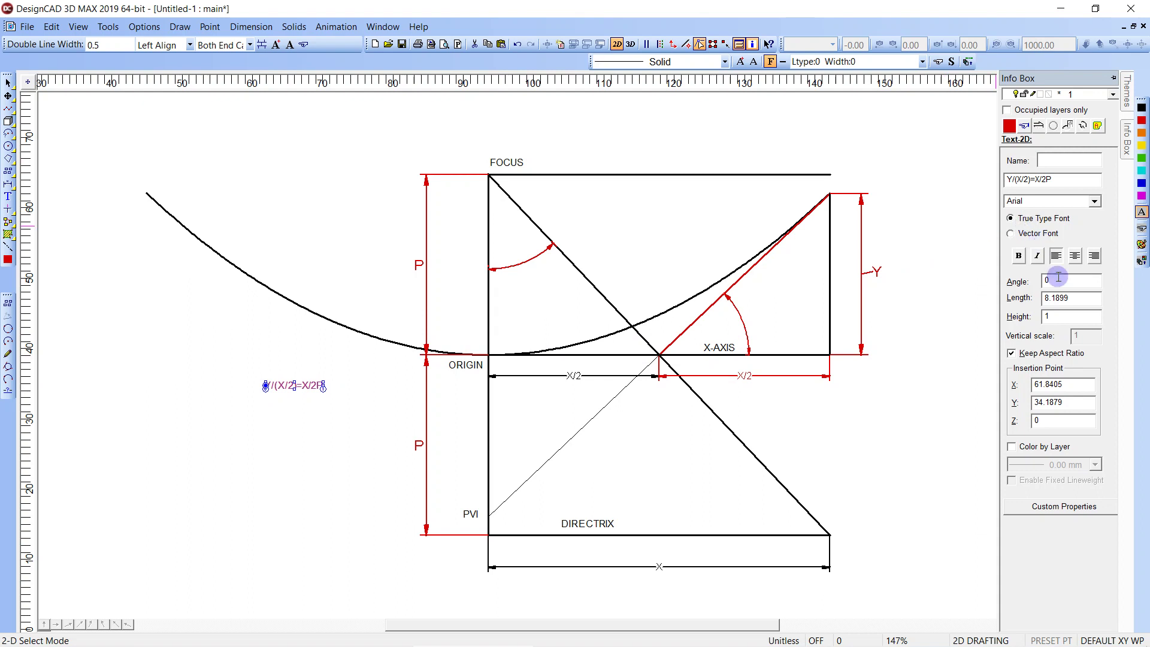
# Step: Set the height of the Y/(X/2)=X/2P text to 2 and move it farther left, away from the P dimension
pyautogui.moveTo(1065, 313); pyautogui.dragTo(995, 319)
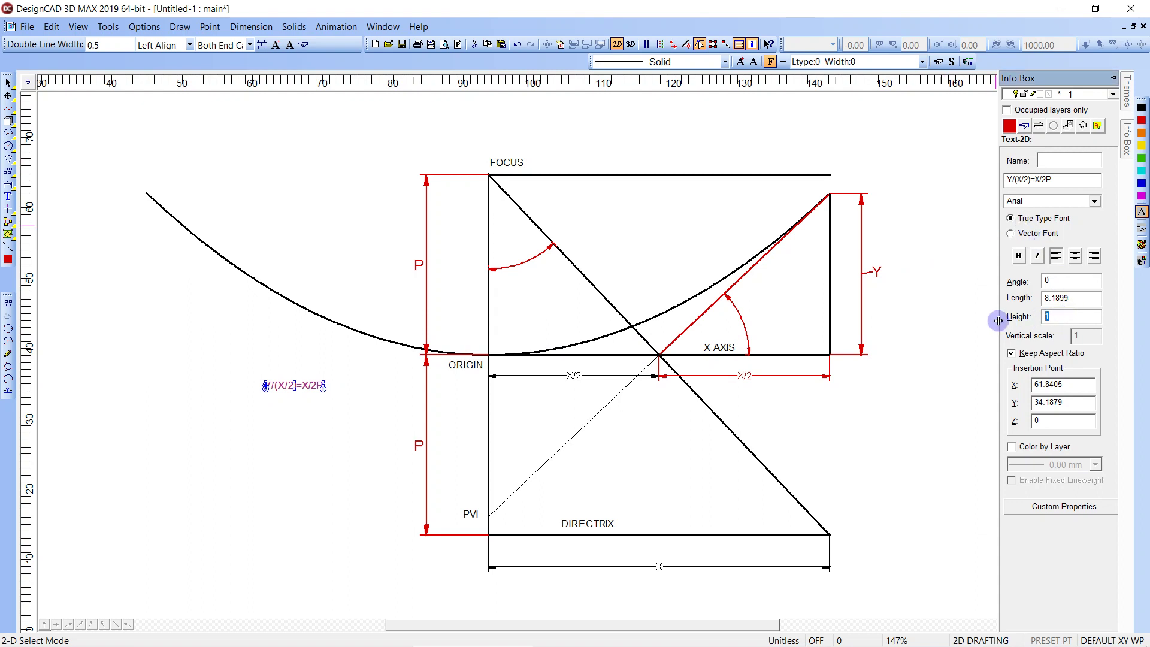
pyautogui.write('2')
pyautogui.click(333, 442)
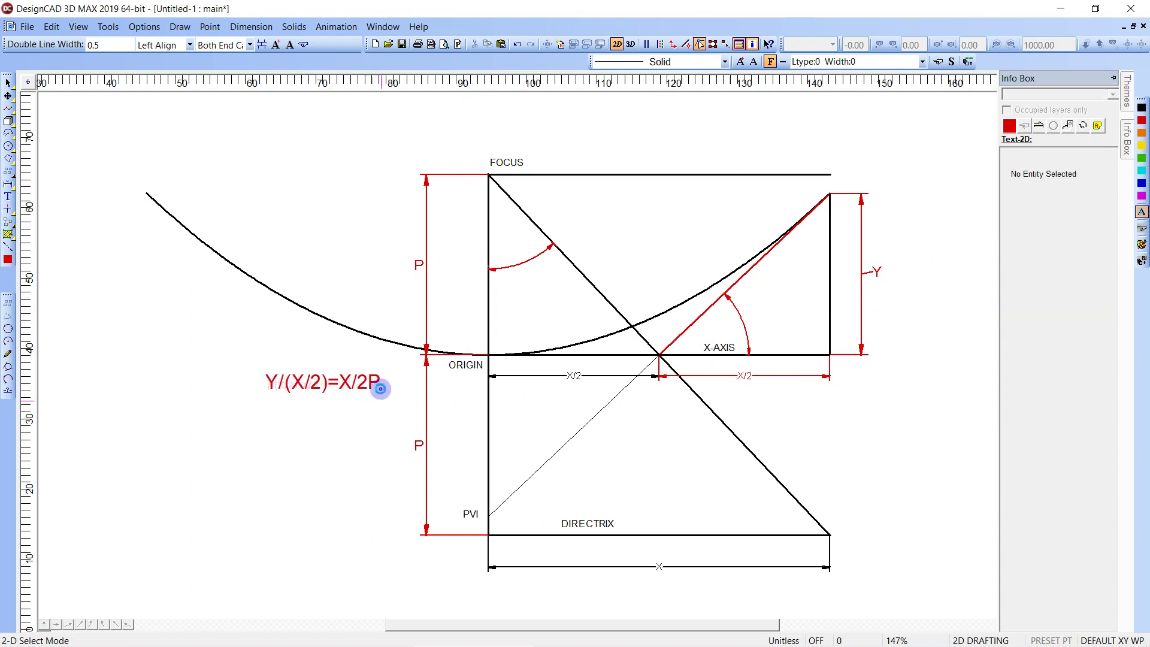
pyautogui.moveTo(382, 388); pyautogui.dragTo(296, 382)
pyautogui.click(278, 394)
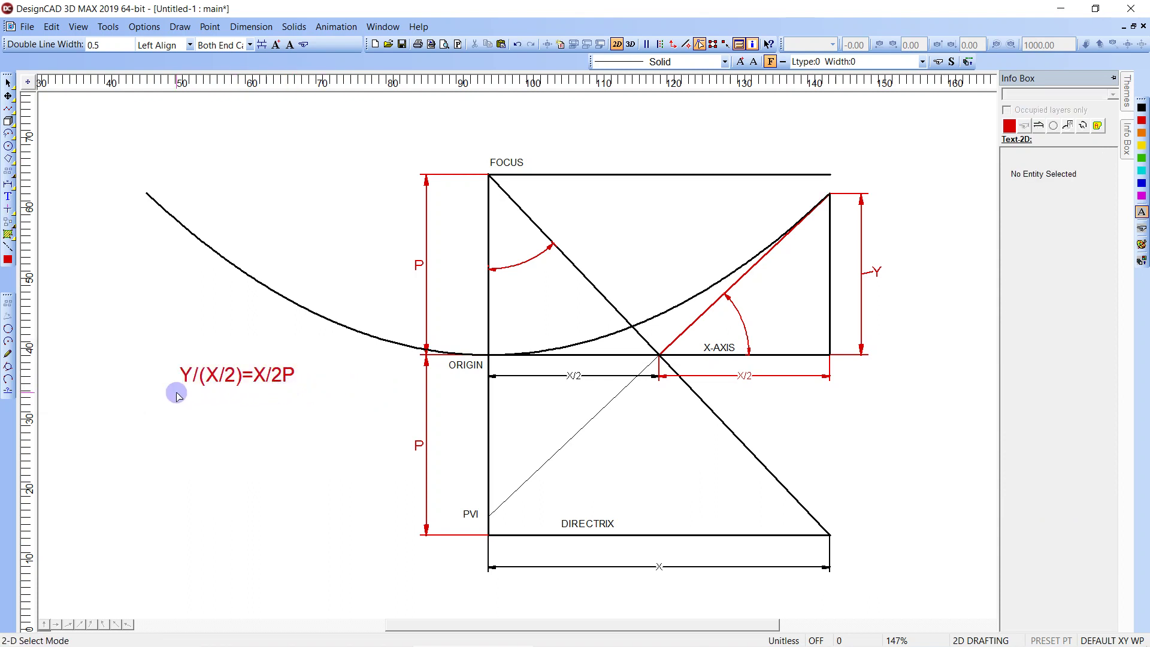
# Step: Place a size 2 text Y below and to the left of the one-line equation
pyautogui.press('t')
pyautogui.moveTo(151, 357); pyautogui.dragTo(237, 481)
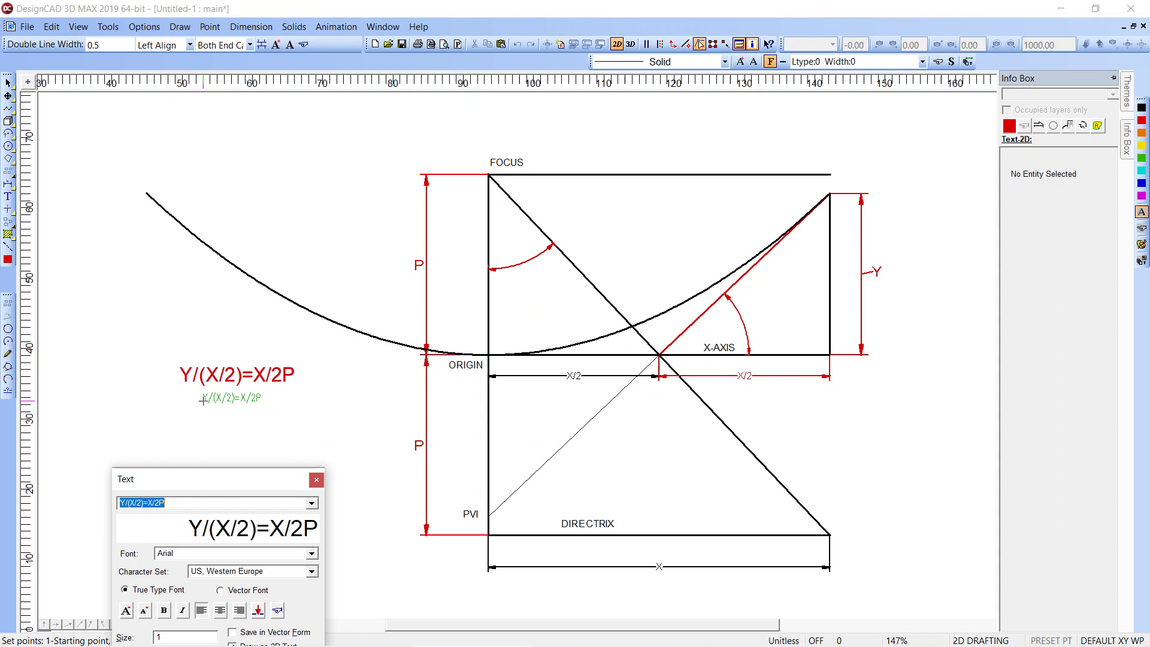
pyautogui.write('Y')
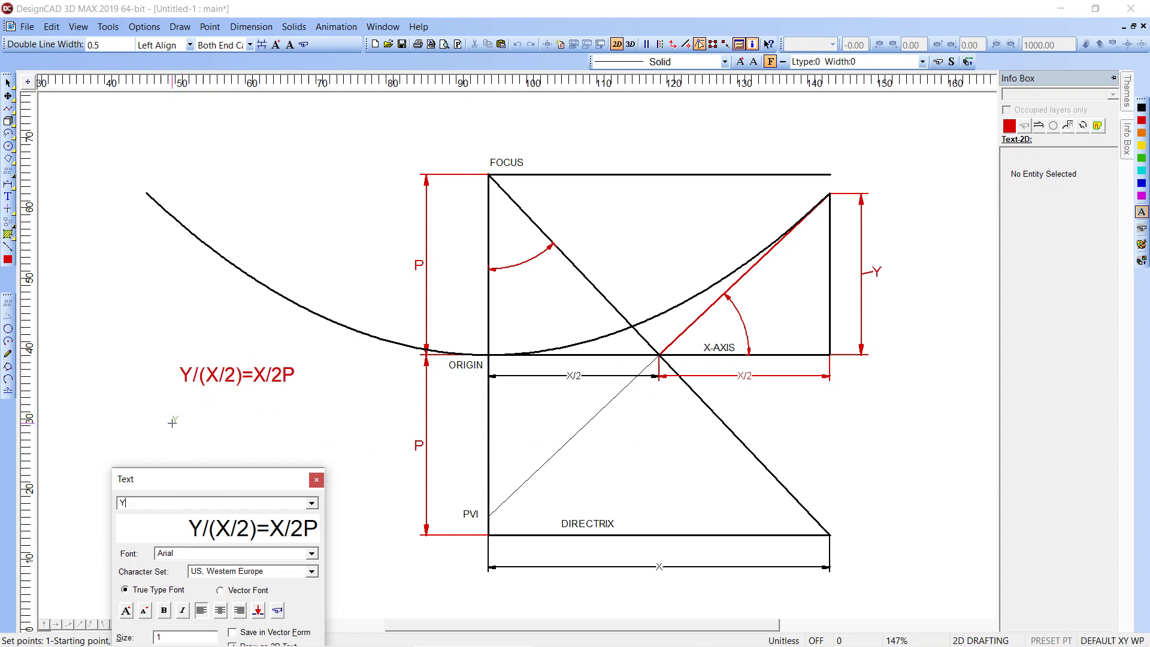
pyautogui.doubleClick(182, 636)
pyautogui.write('2')
pyautogui.click(132, 429)
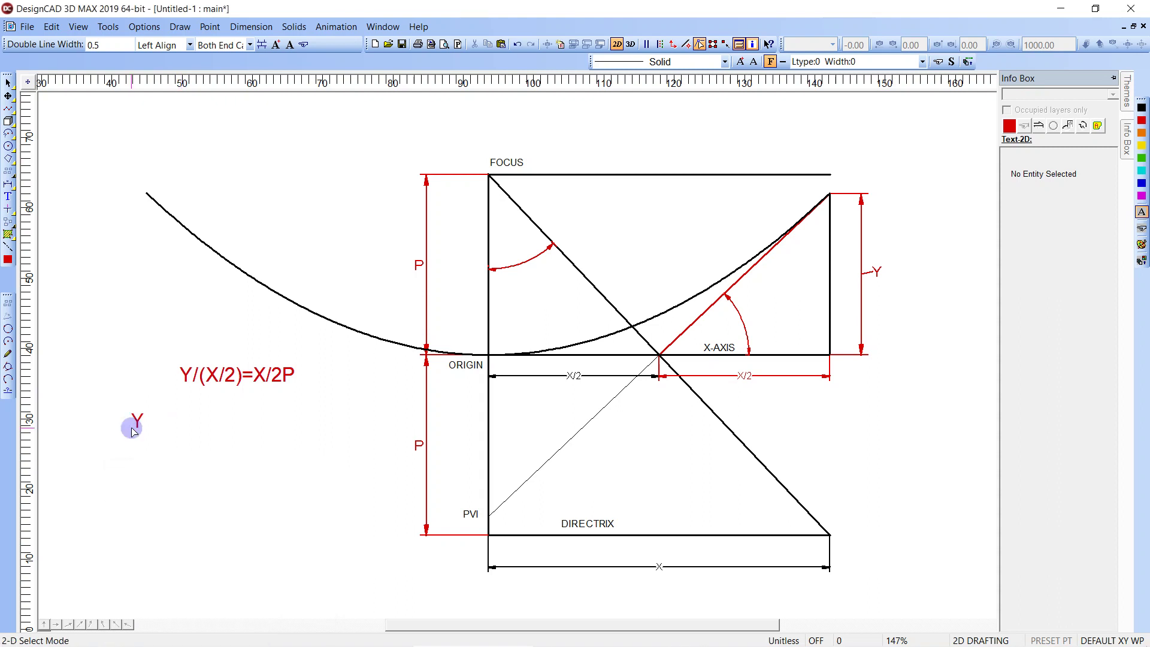
# Step: Place separate texts X, P and 2 at size 2 in the area below the Y
pyautogui.press('t')
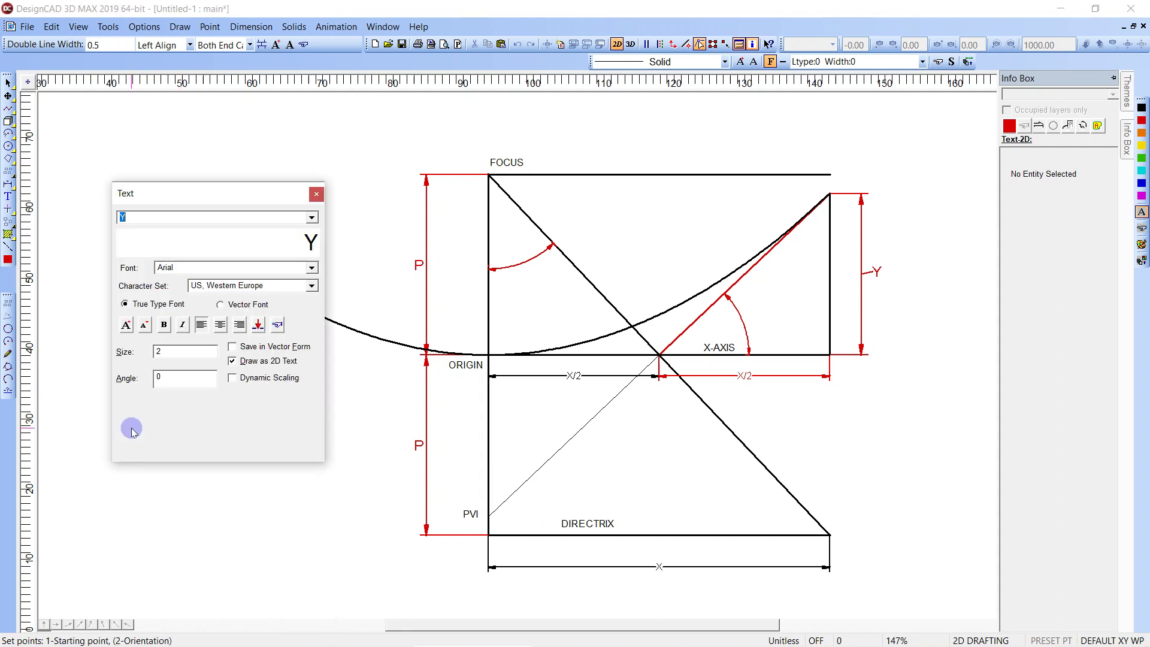
pyautogui.write('X')
pyautogui.click(122, 490)
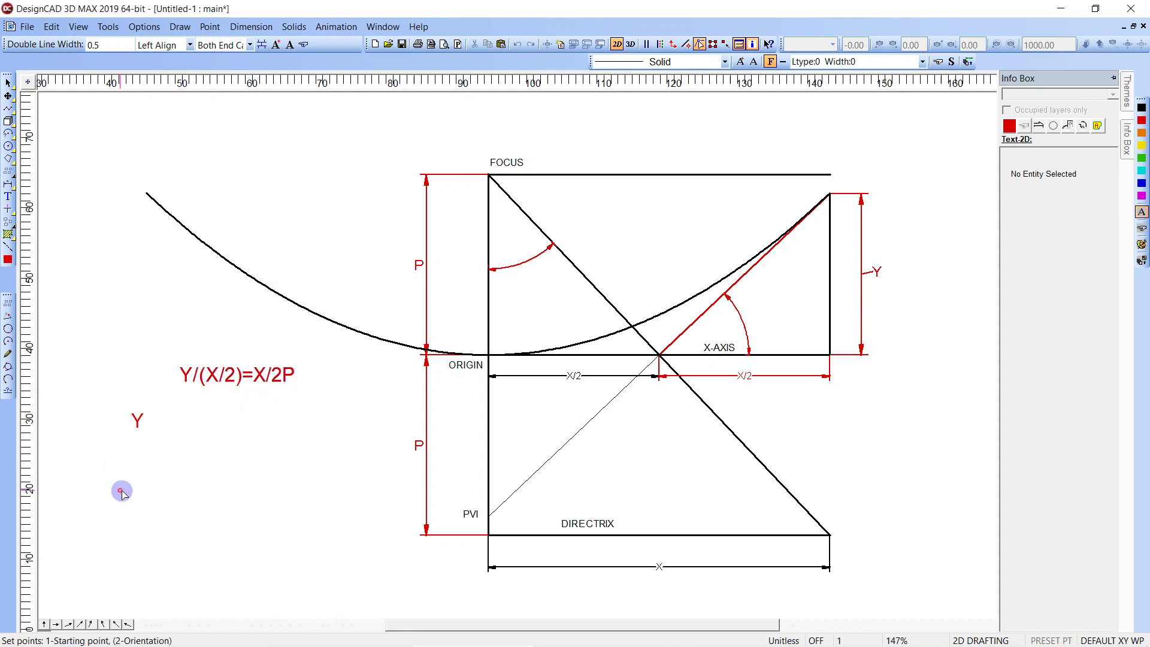
pyautogui.press('space')
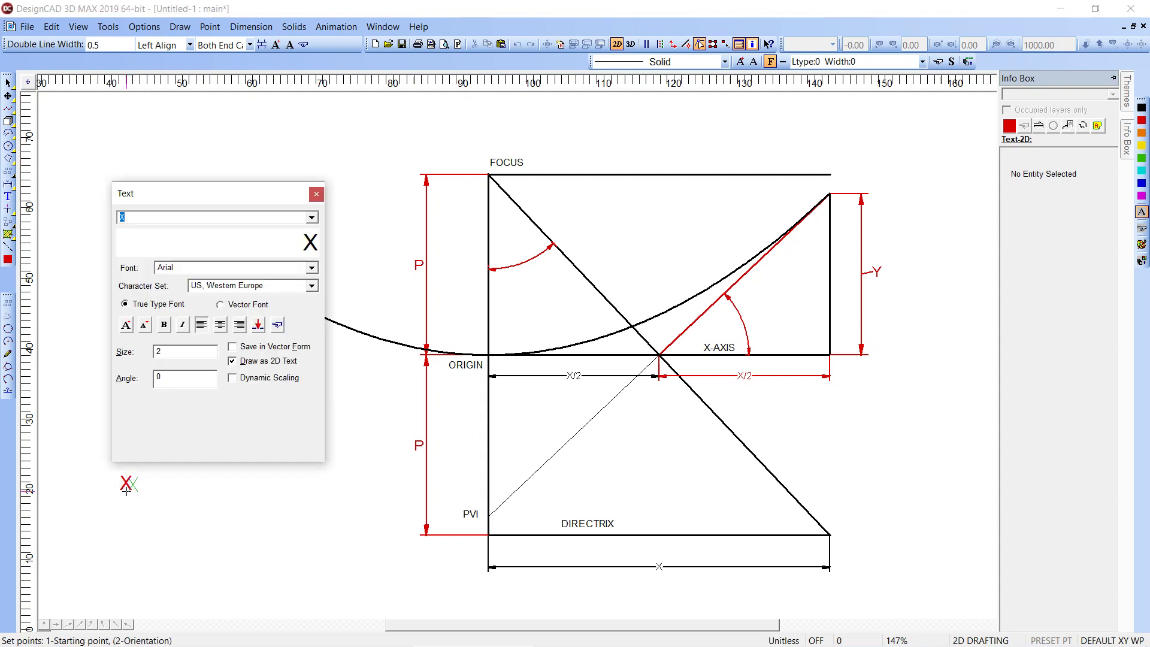
pyautogui.write('P')
pyautogui.click(168, 506)
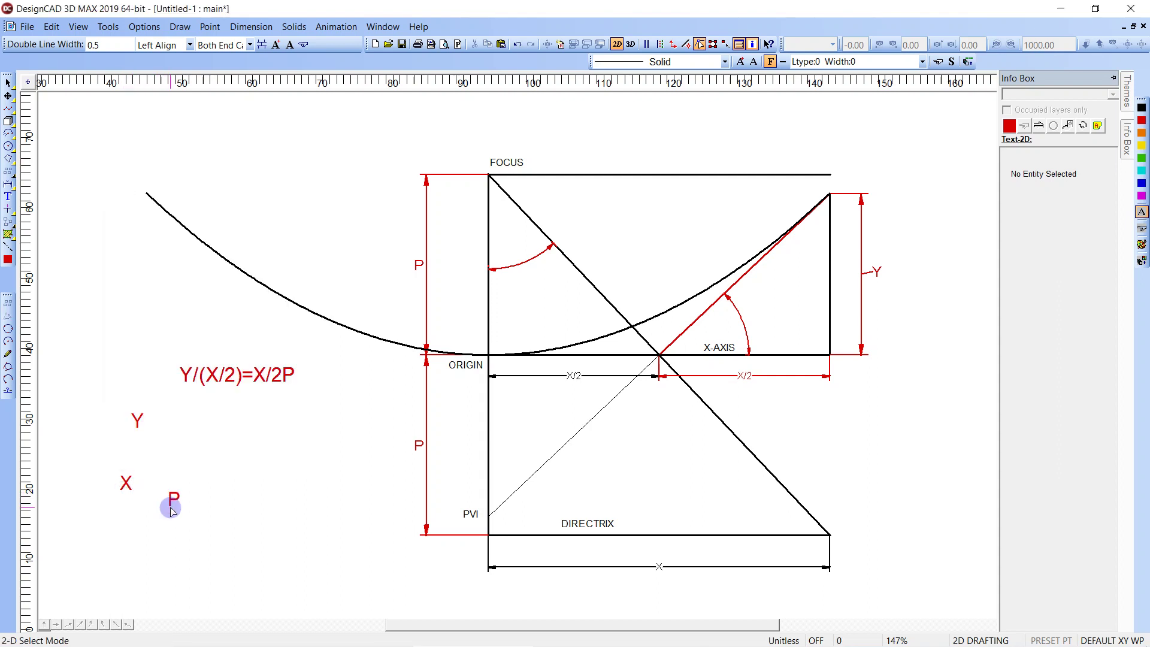
pyautogui.press('space')
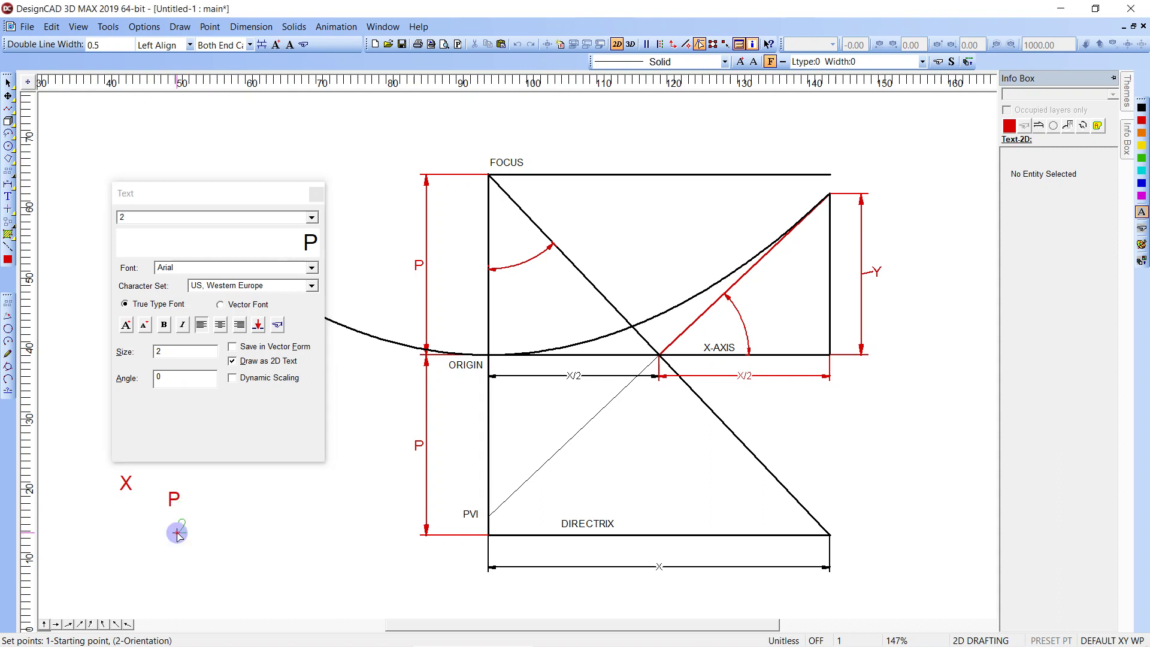
pyautogui.click(177, 532)
# Step: Draw a horizontal fraction bar about 7.16 long just under the Y
pyautogui.press('v')
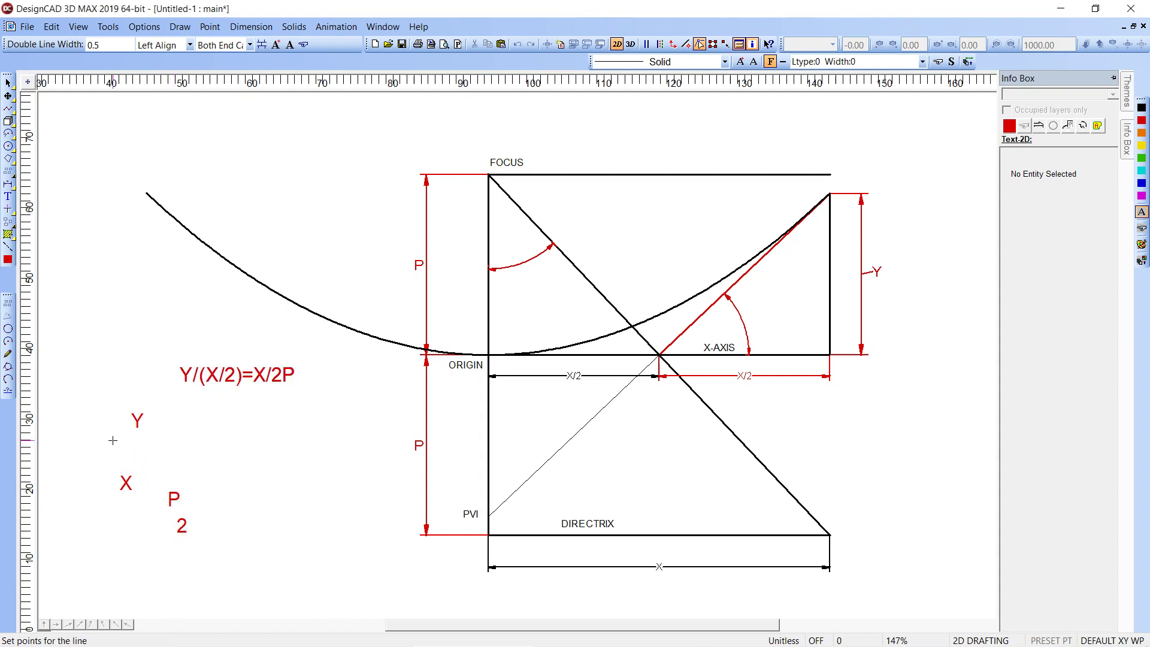
pyautogui.click(116, 435)
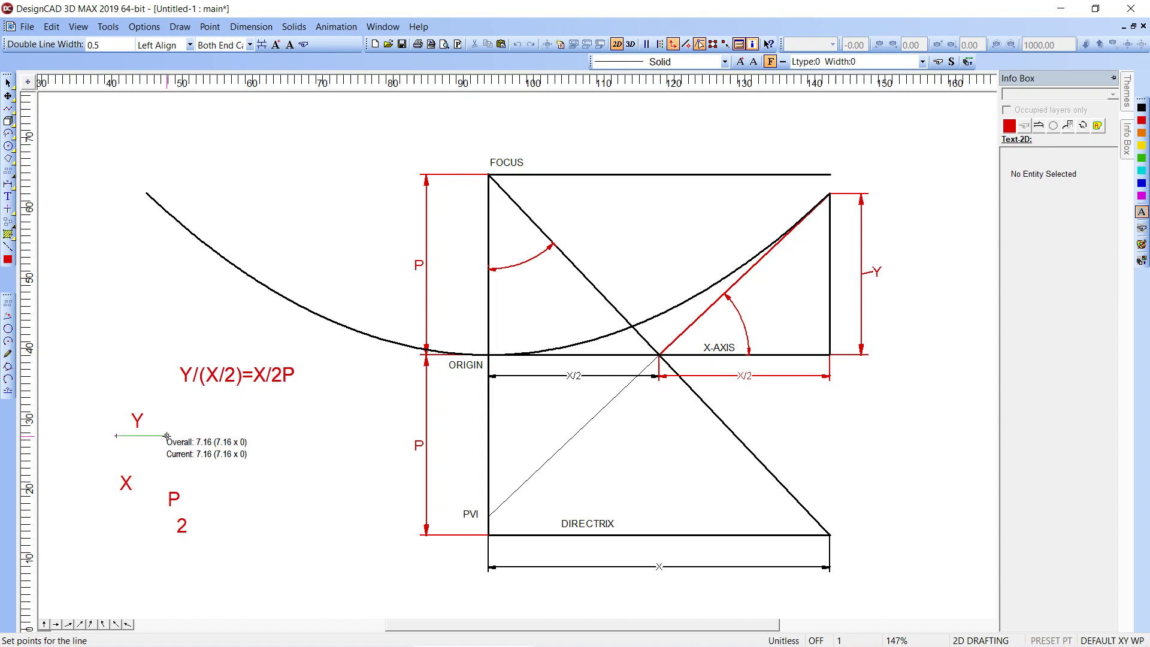
pyautogui.click(166, 436)
pyautogui.press('Return')
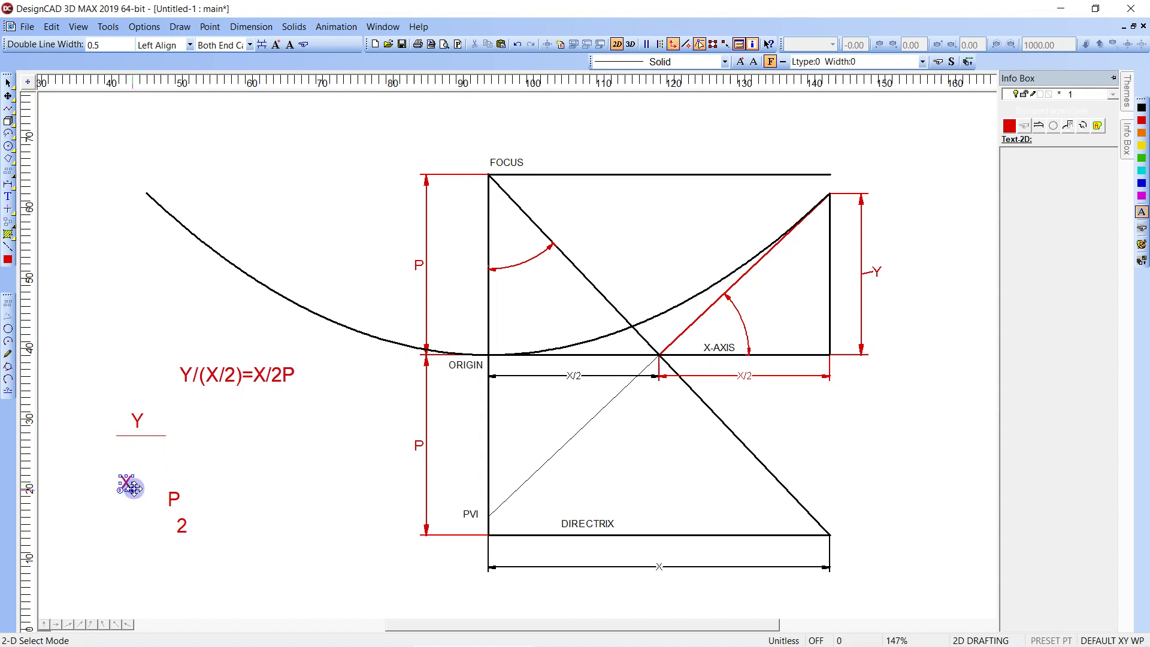
# Step: Move the X and the 2 beneath the fraction bar and draw a slanted division line about 4.2 long between them
pyautogui.click(124, 488)
pyautogui.press('m')
pyautogui.click(125, 454)
pyautogui.click(180, 524)
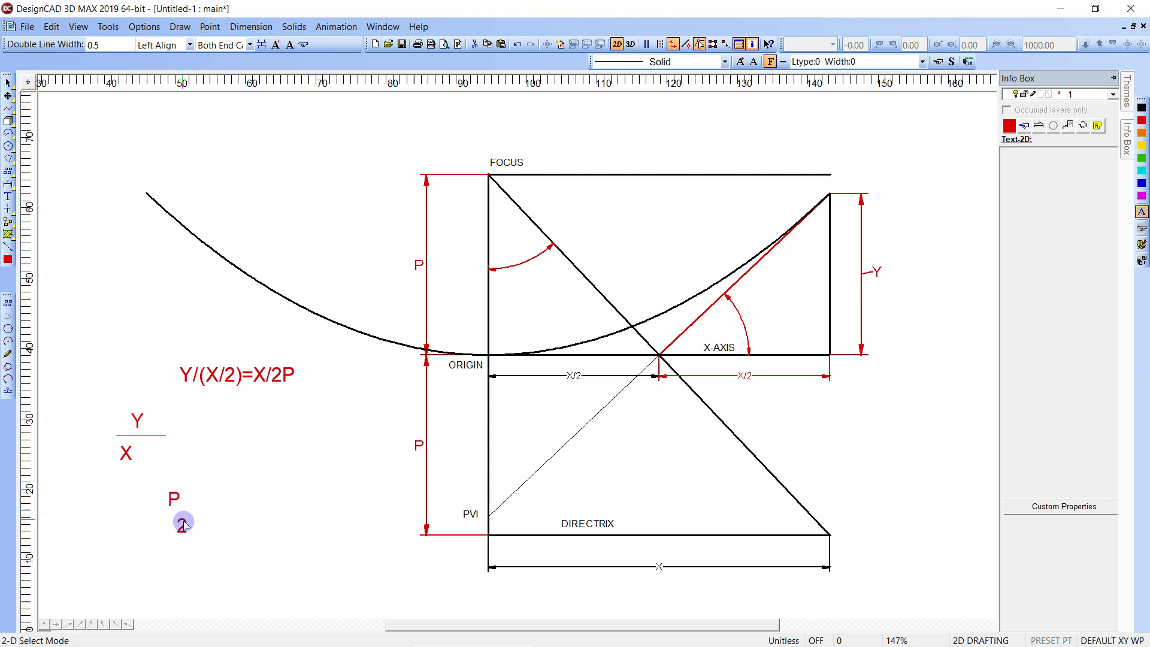
pyautogui.click(140, 469)
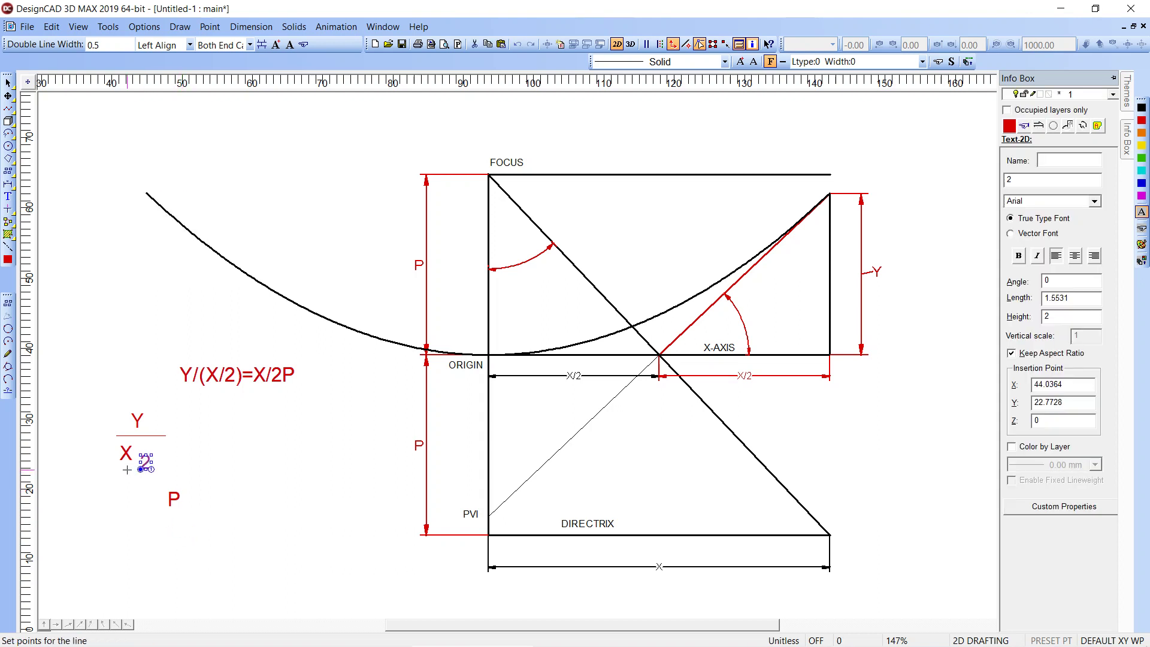
pyautogui.click(127, 470)
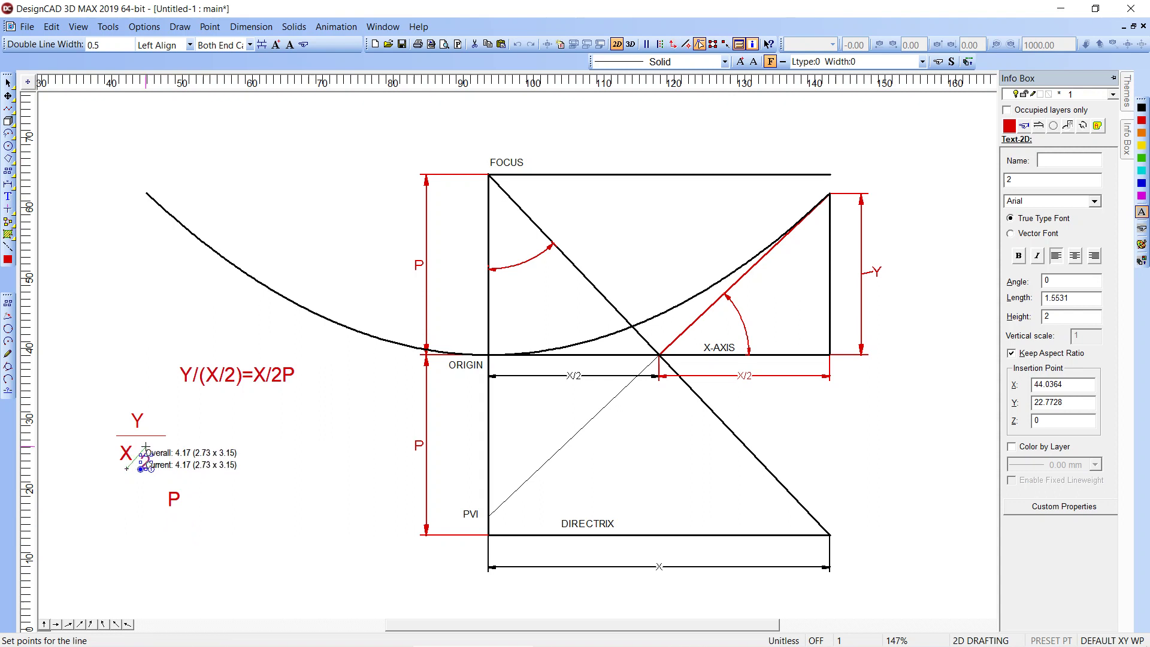
pyautogui.click(146, 447)
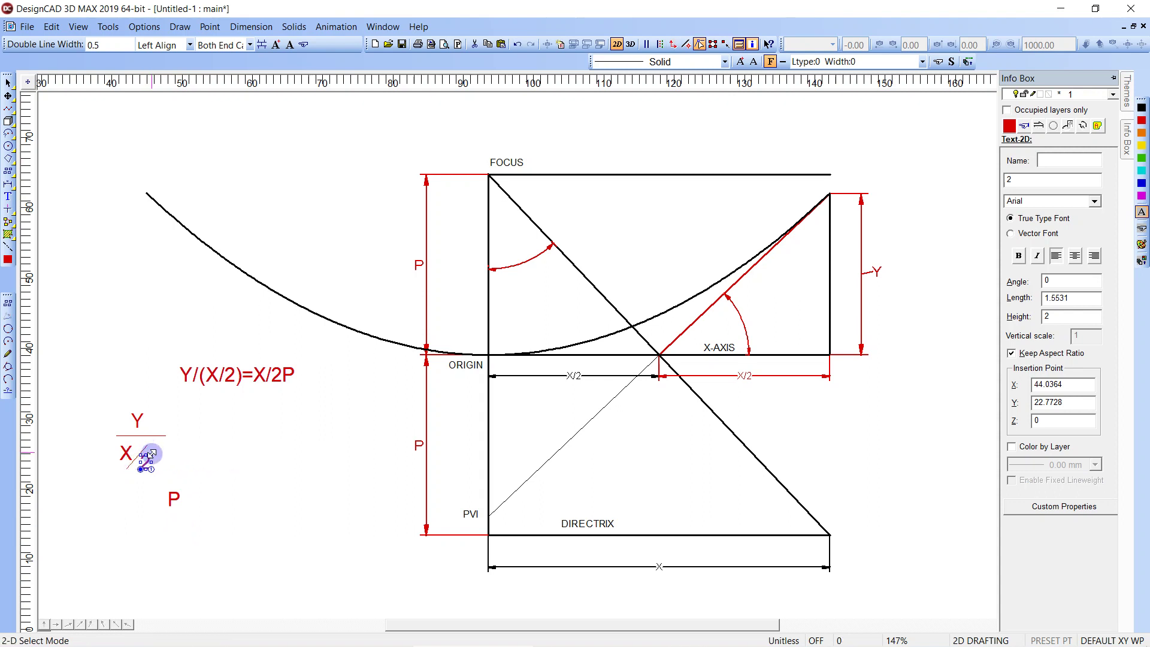
# Step: Add an equals sign text and move it level with the fraction bar, just beyond its right end
pyautogui.write('t=')
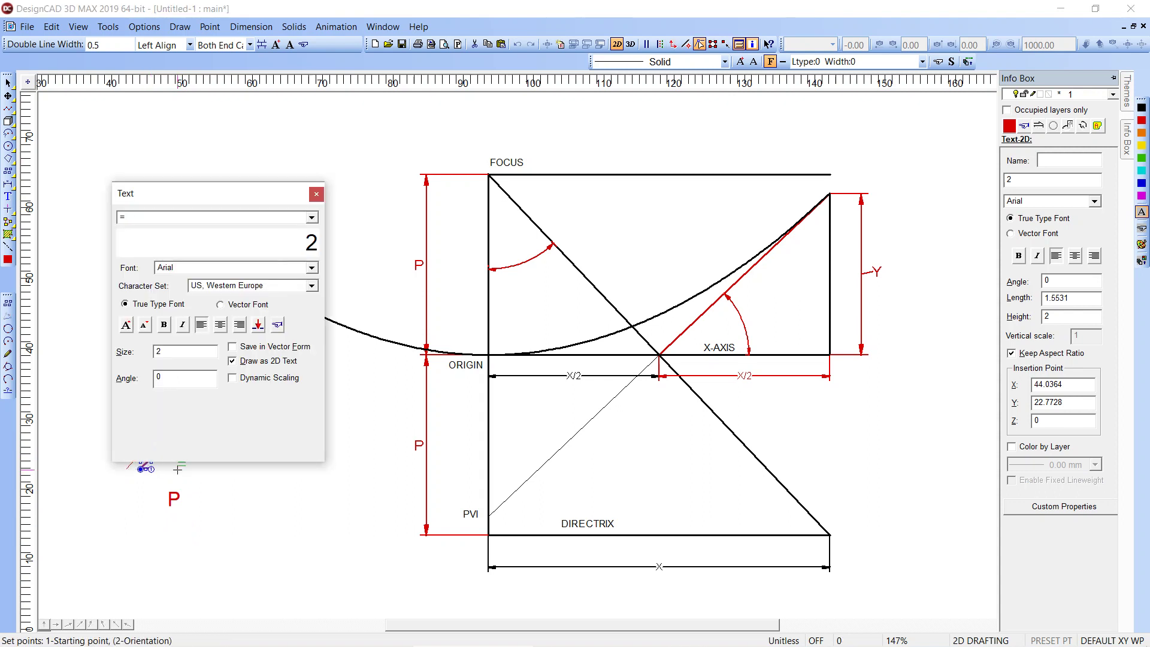
pyautogui.click(177, 469)
pyautogui.click(182, 463)
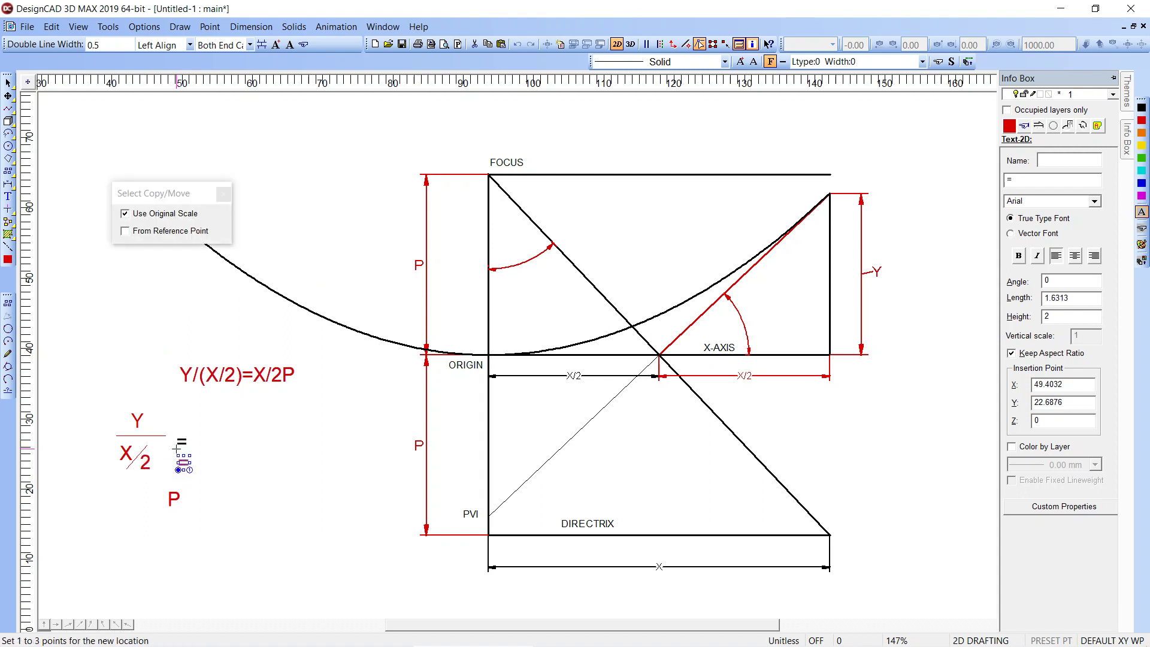
pyautogui.click(183, 459)
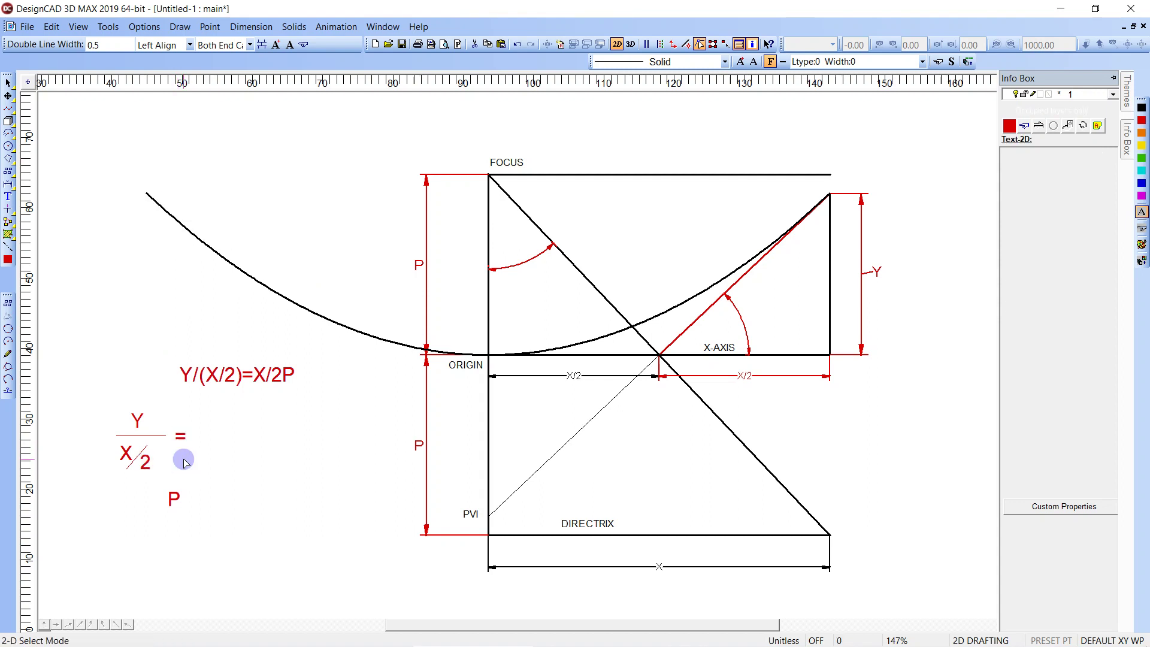
# Step: Move the P below and beyond the equals sign and place a size 2 text 2 just before it to form 2P
pyautogui.click(174, 498)
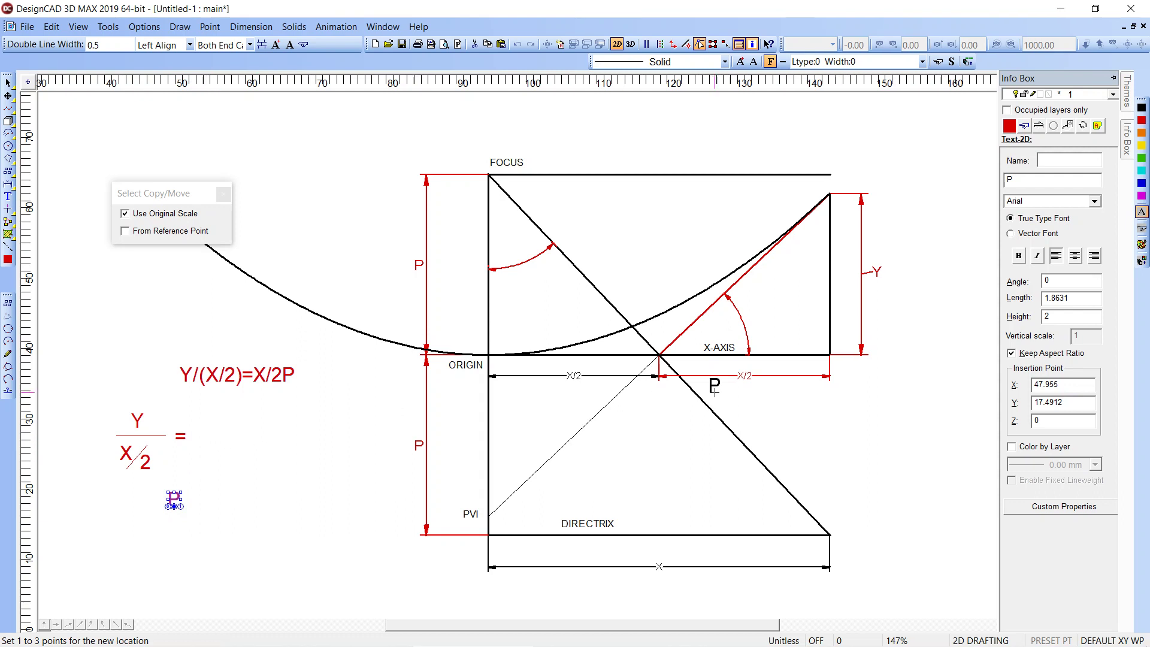
pyautogui.click(214, 454)
pyautogui.write('t')
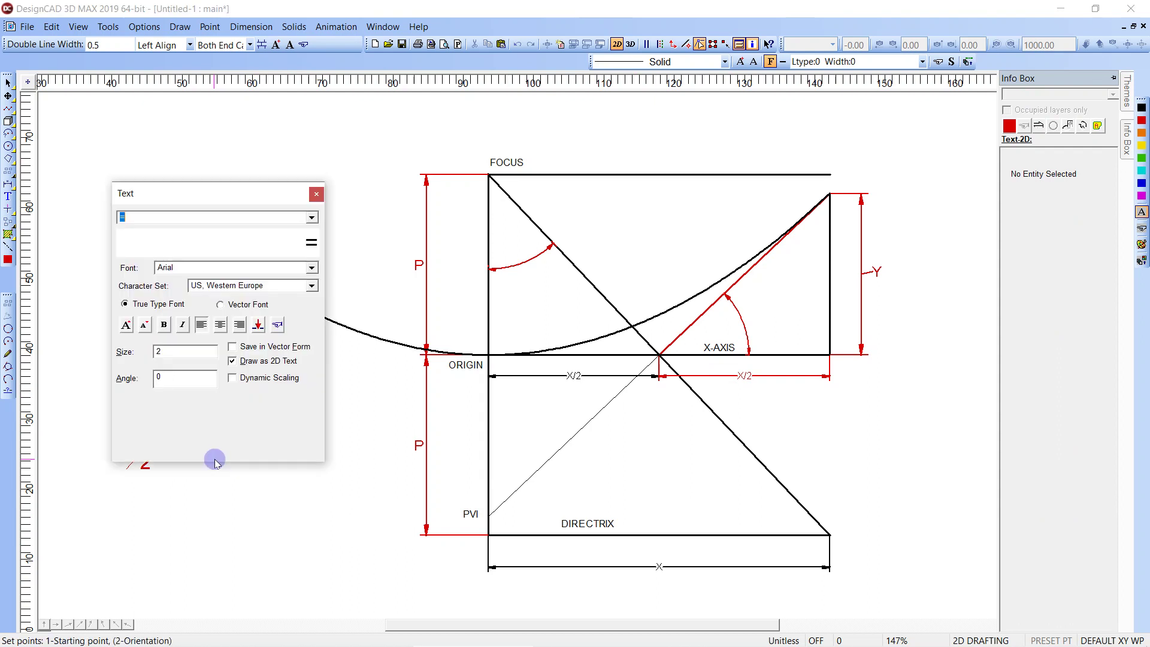
pyautogui.write('2')
pyautogui.click(202, 468)
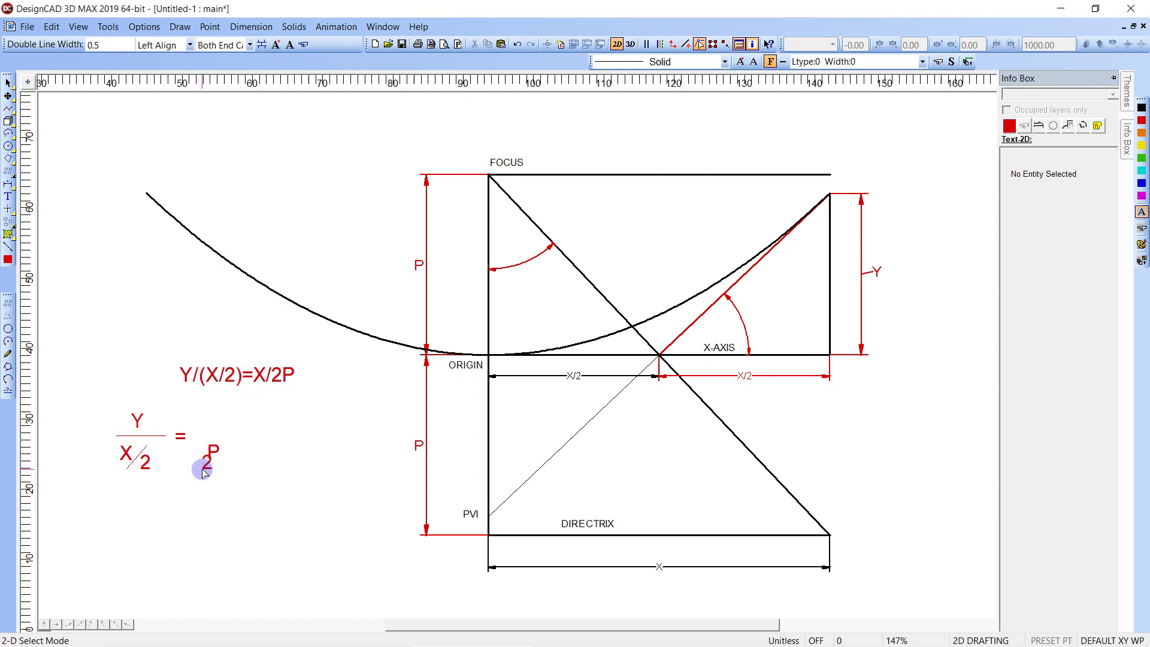
pyautogui.click(202, 468)
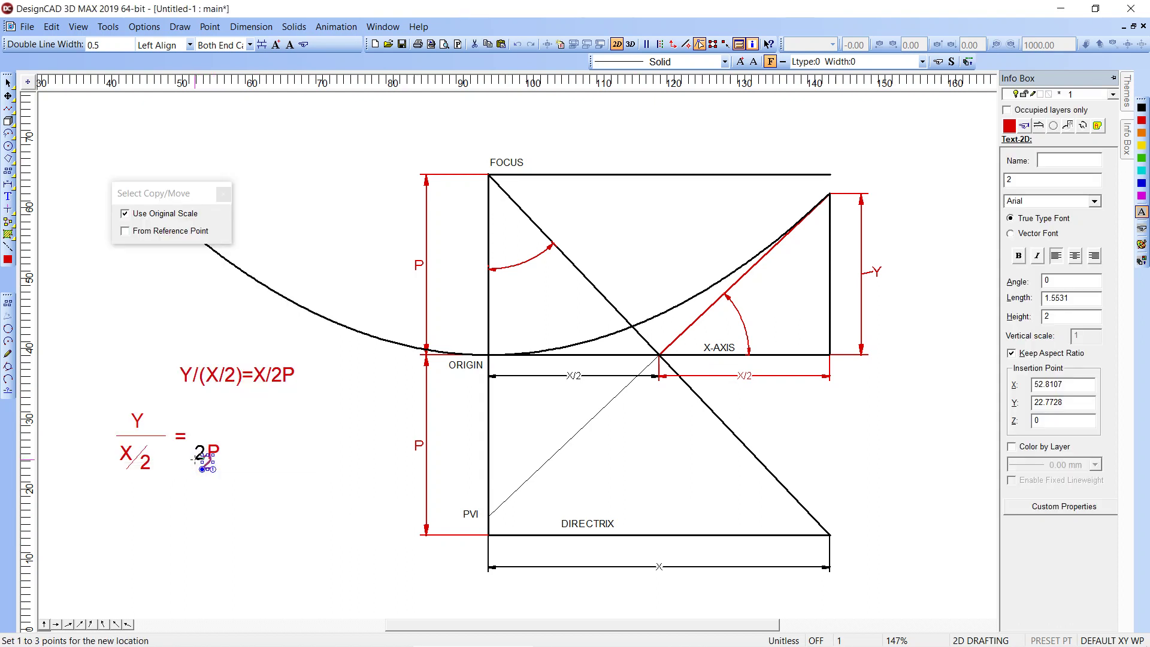
pyautogui.click(202, 464)
# Step: Copy the X from the first fraction to above 2P and draw a horizontal fraction bar about 4.34 long between them
pyautogui.click(126, 453)
pyautogui.hotkey('ctrl', 'v')
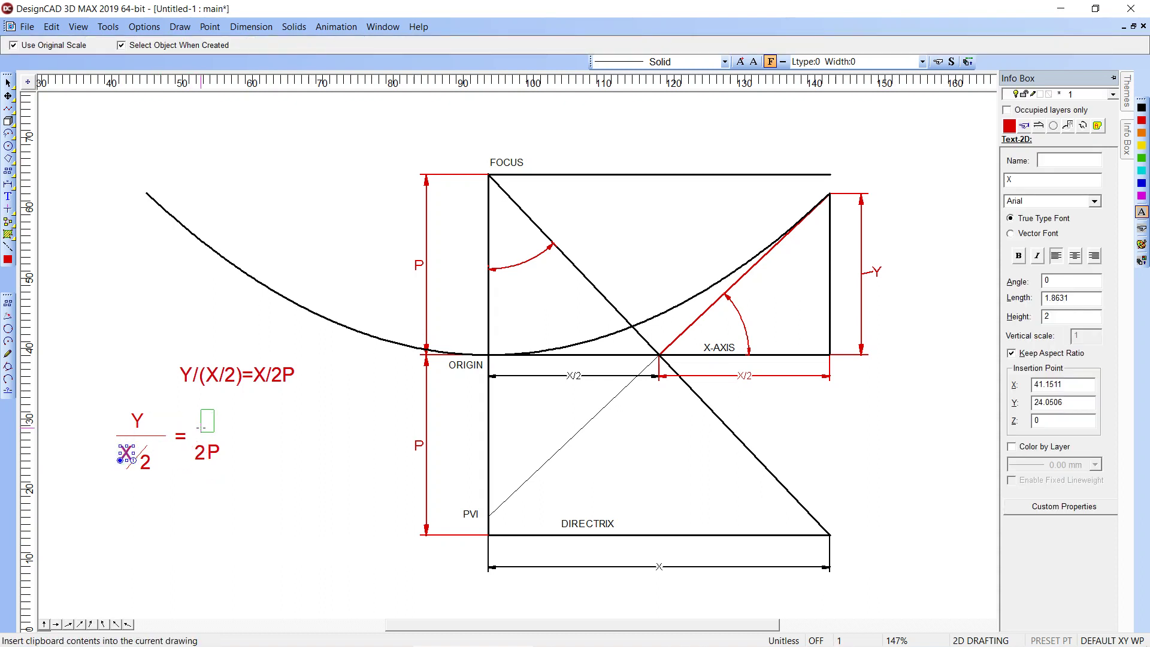
pyautogui.click(202, 430)
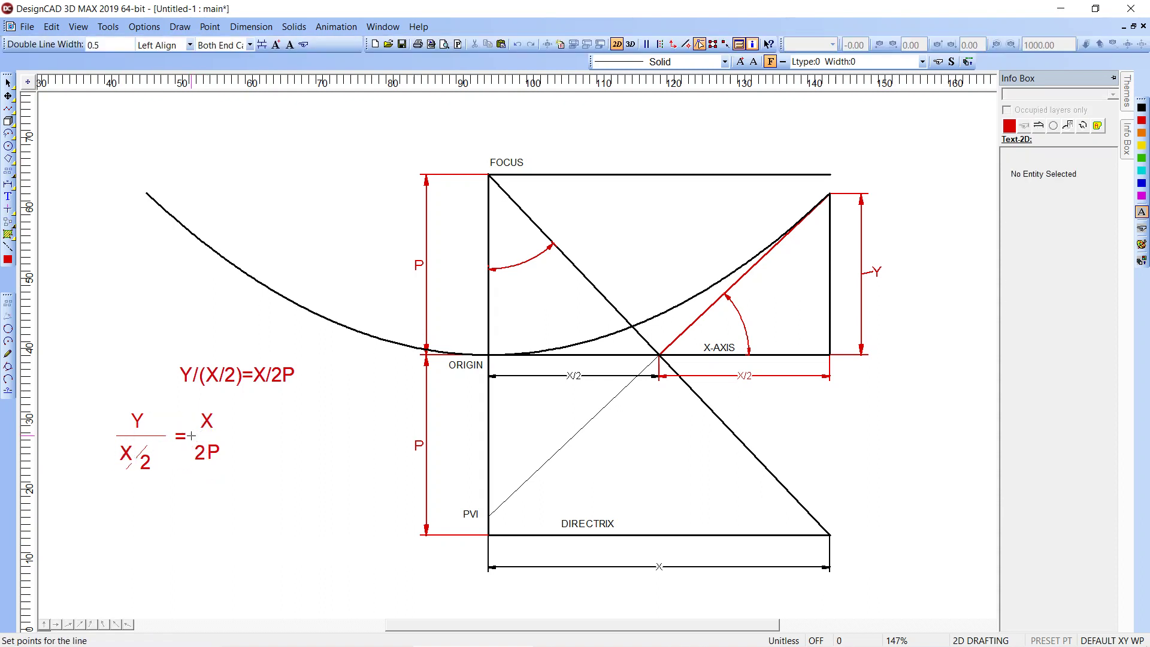
pyautogui.click(190, 436)
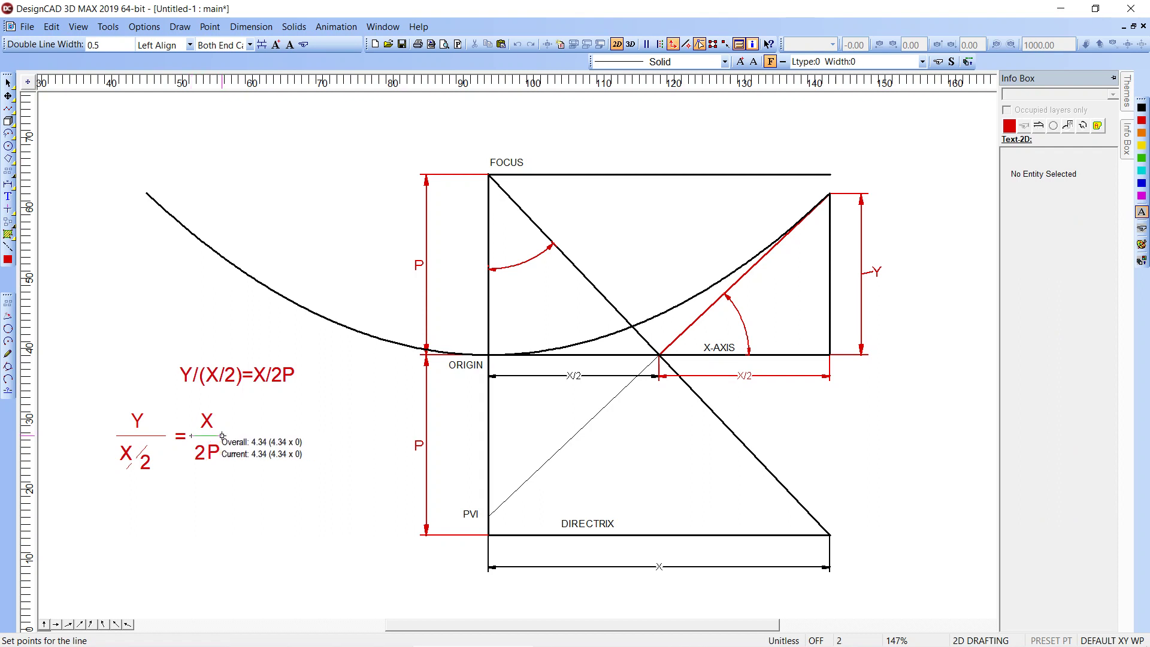
pyautogui.click(222, 436)
# Step: Move the 2 from the first fraction's denominator up beside the Y to form the numerator Y2
pyautogui.click(144, 436)
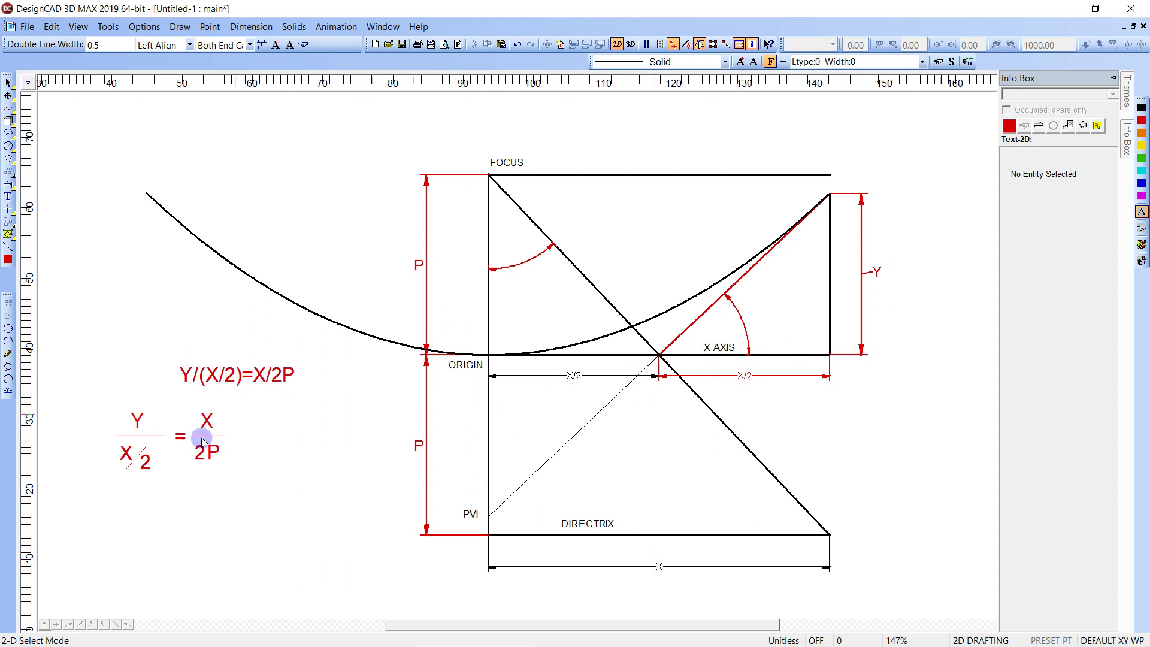
pyautogui.click(143, 458)
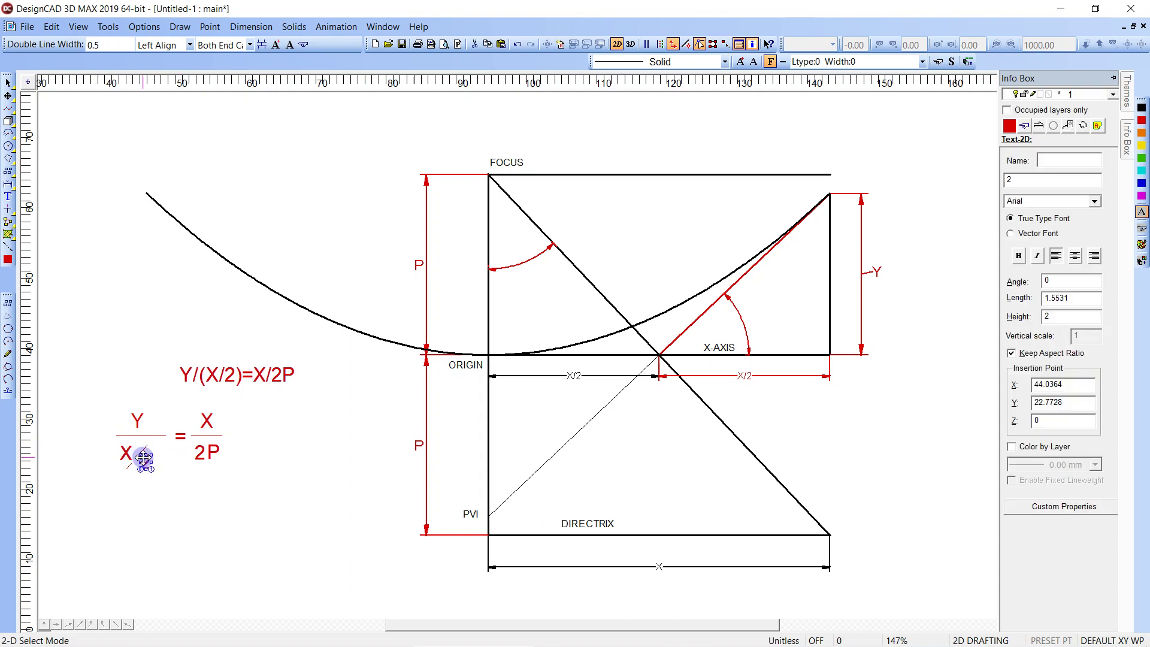
pyautogui.click(143, 458)
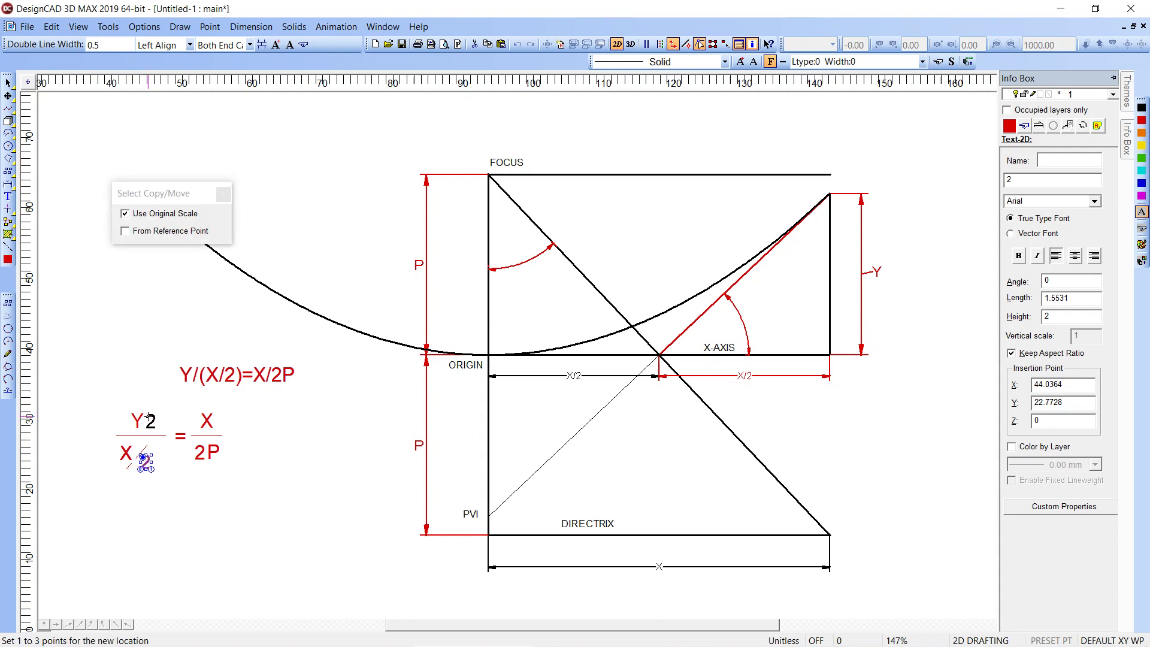
pyautogui.click(150, 417)
# Step: Delete the slanted division line and center the remaining X beneath the first fraction's bar
pyautogui.click(148, 447)
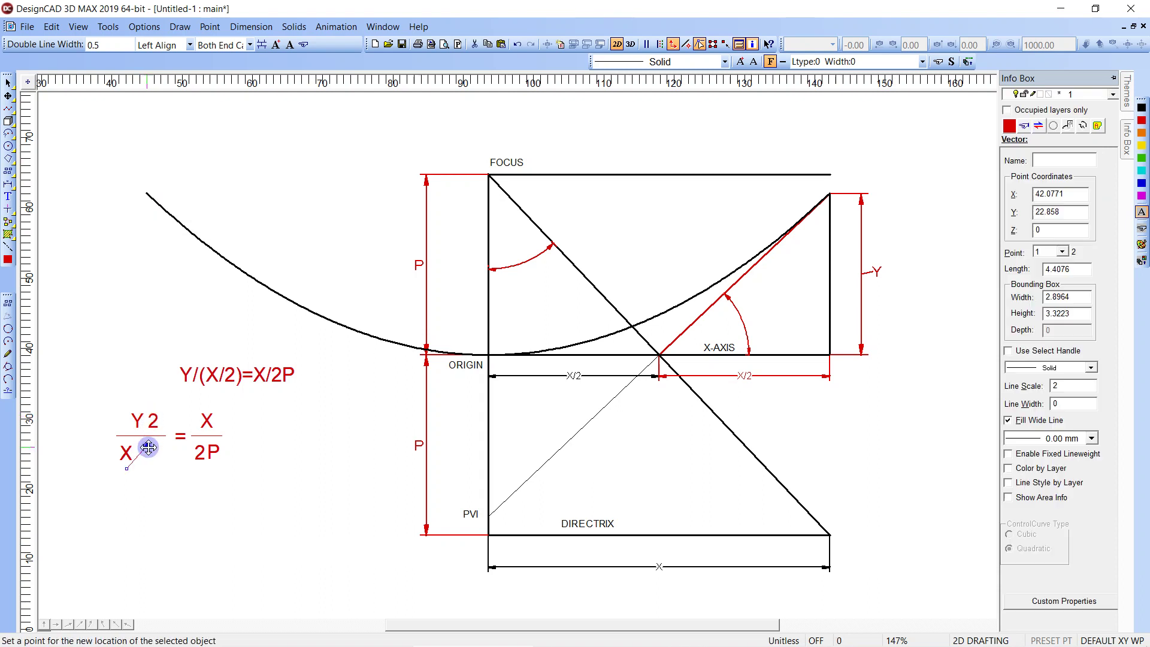
pyautogui.press('Escape')
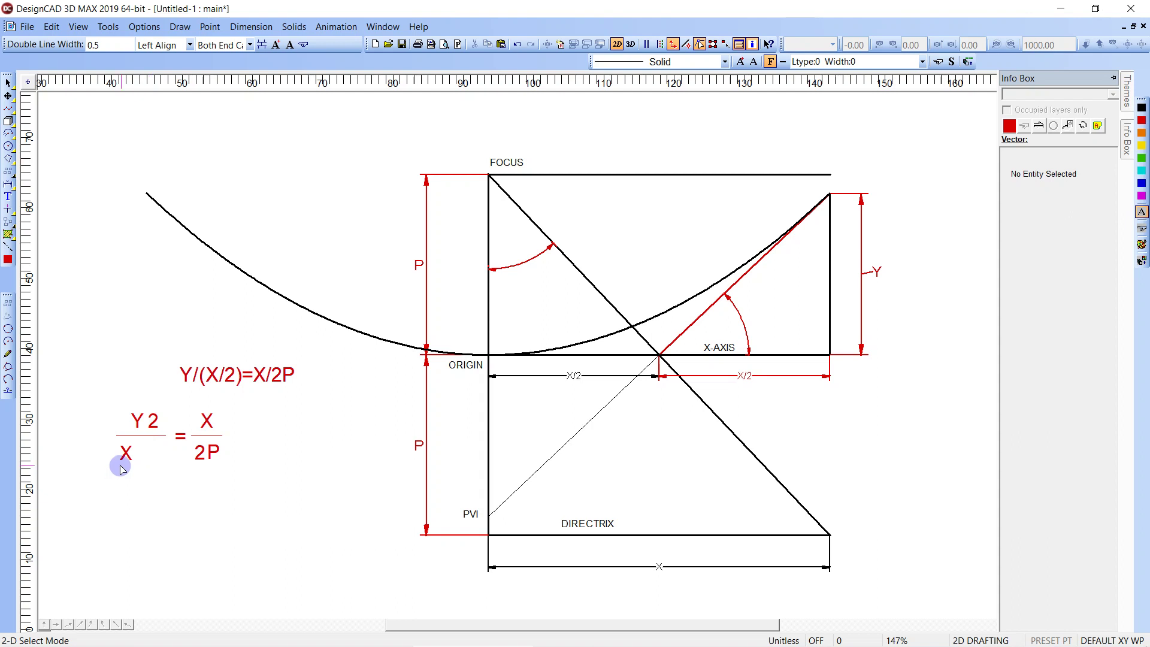
pyautogui.click(122, 466)
pyautogui.click(120, 464)
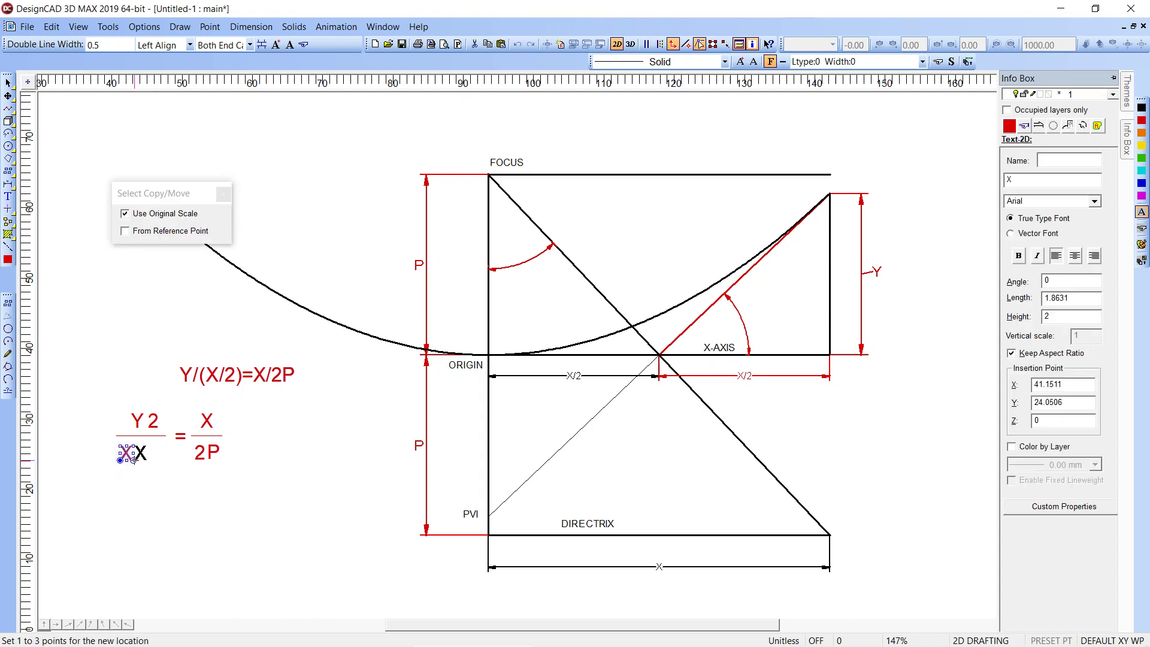
pyautogui.click(139, 455)
pyautogui.press('Escape')
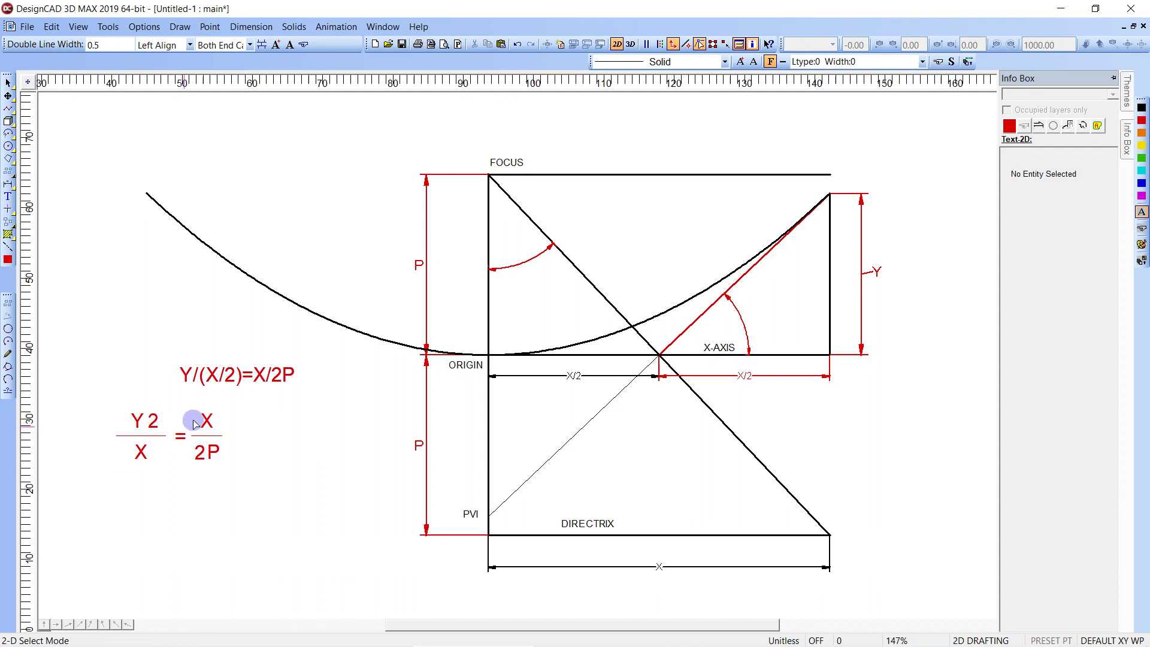
# Step: Place the text X^2=4PY at size 2 beneath the stacked fractions
pyautogui.press('t')
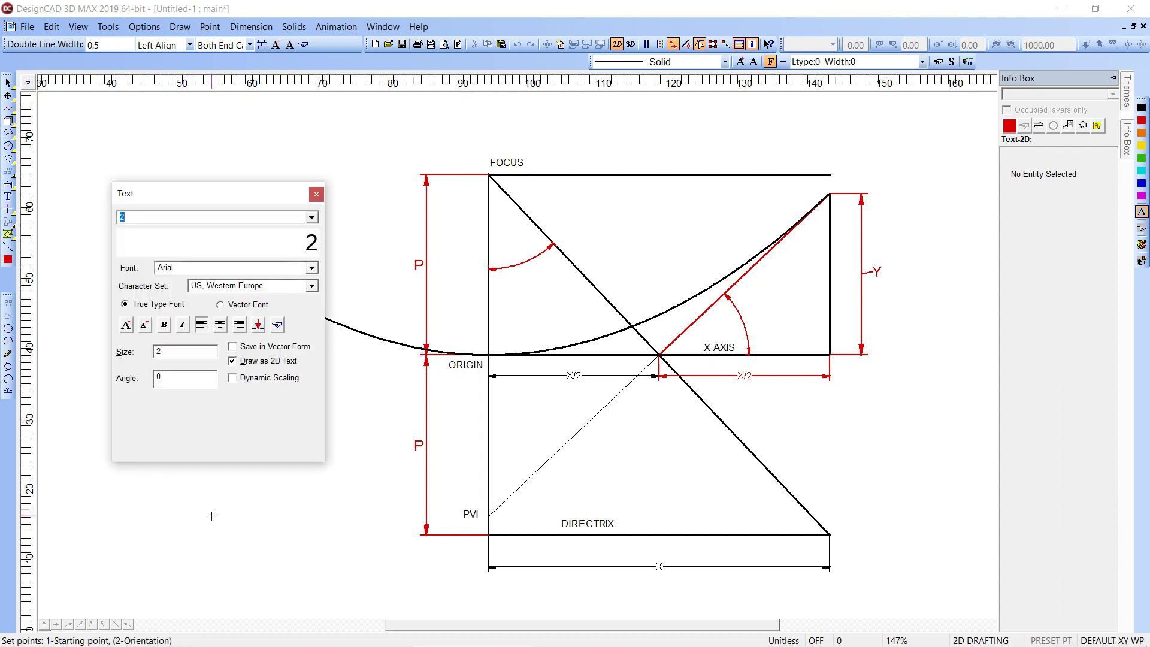
pyautogui.moveTo(230, 464); pyautogui.dragTo(226, 307)
pyautogui.moveTo(218, 198); pyautogui.dragTo(199, 116)
pyautogui.moveTo(207, 228); pyautogui.dragTo(216, 307)
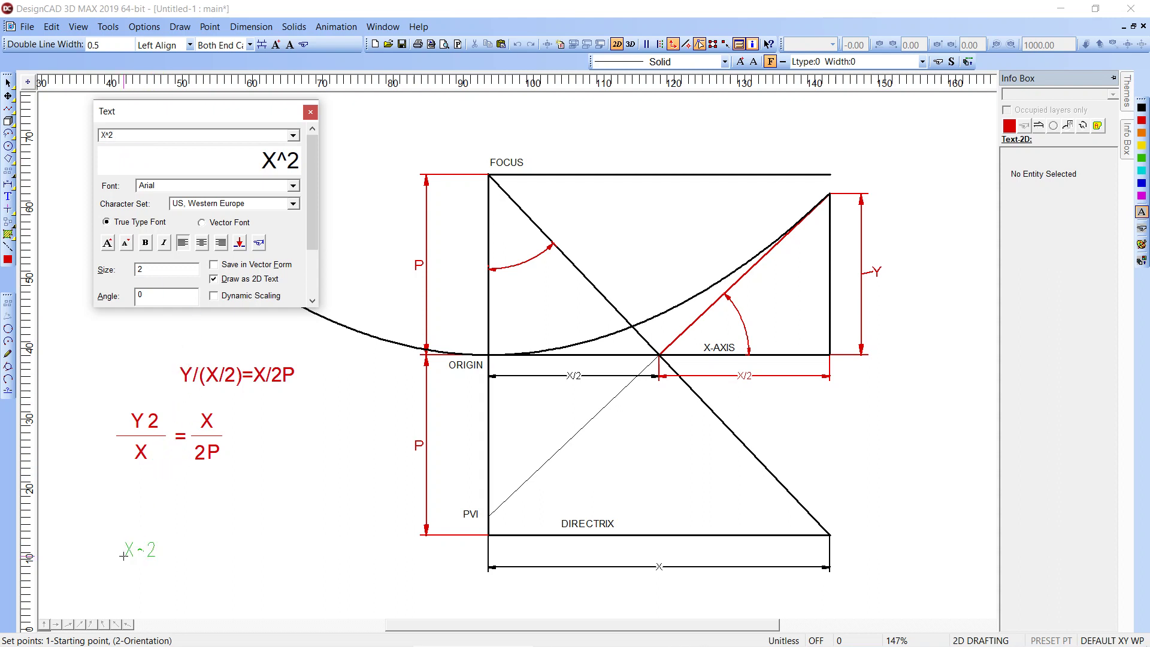
pyautogui.write('=')
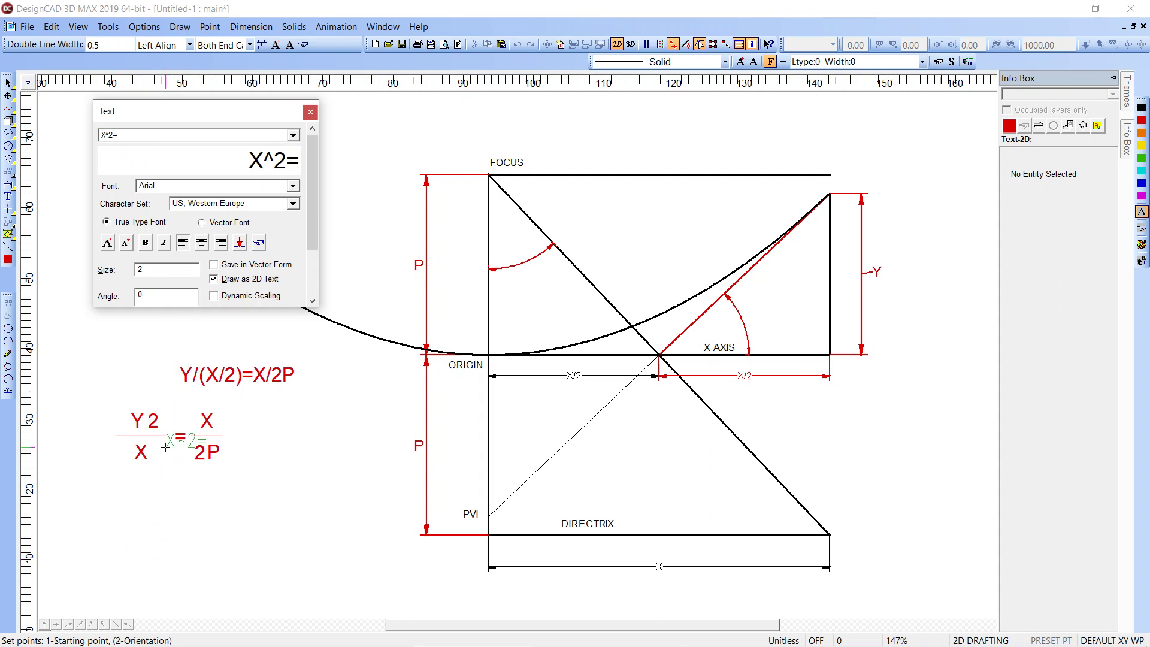
pyautogui.click(144, 196)
pyautogui.write('4PY')
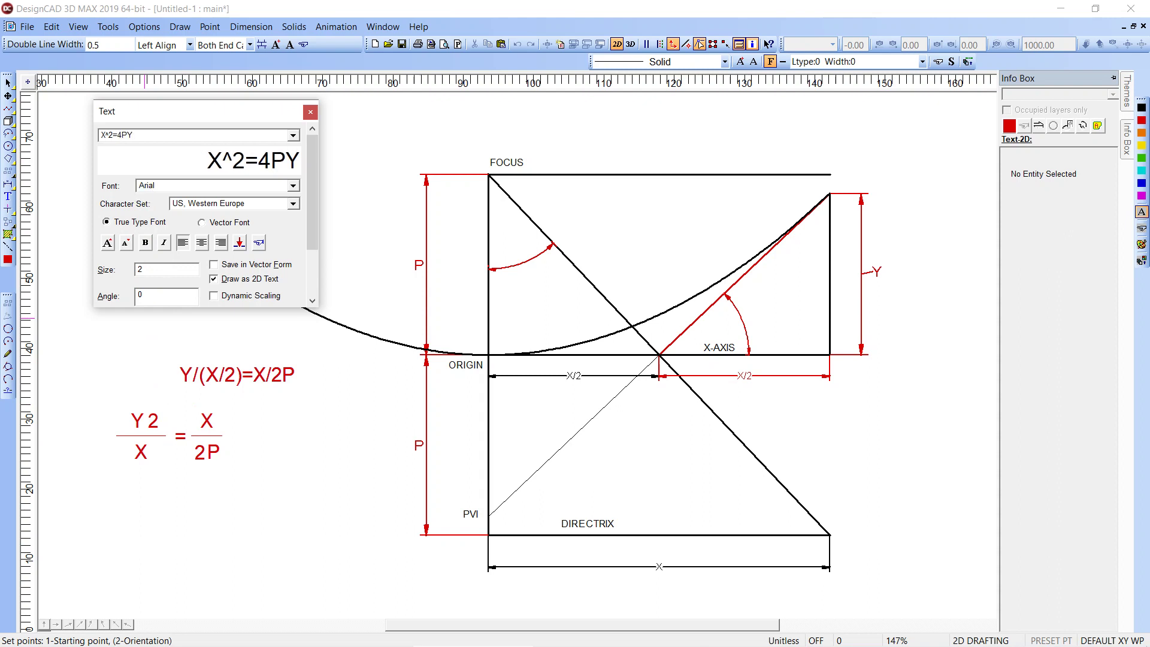
pyautogui.click(143, 503)
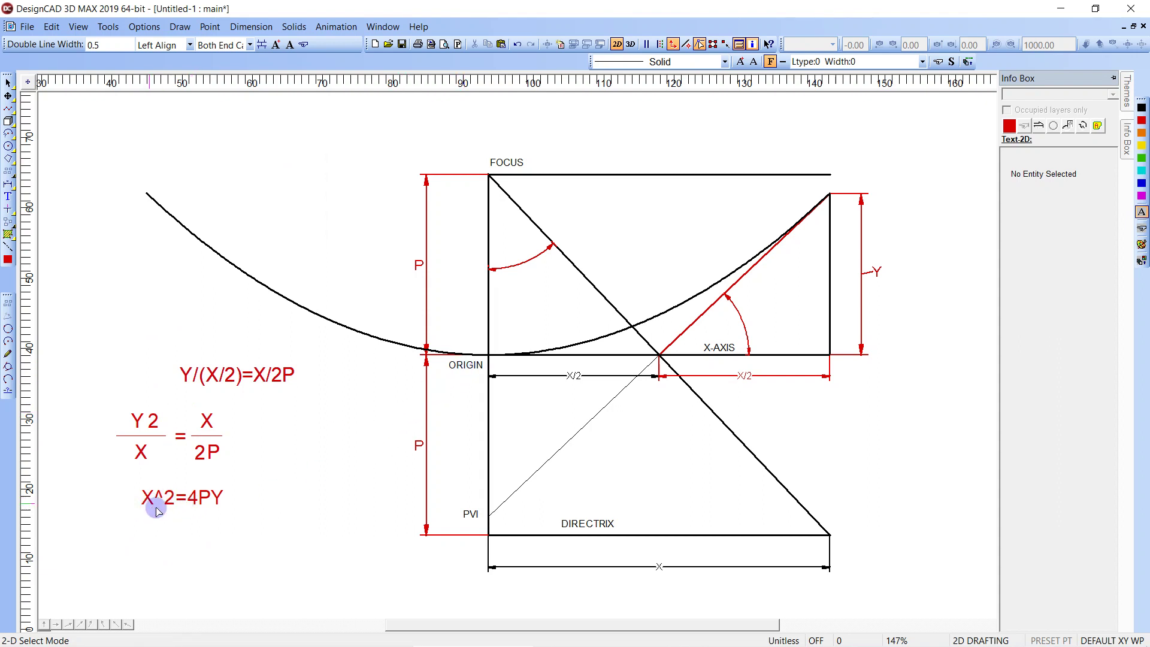
# Step: Dimension the vertical line from the X-axis up to the curve's endpoint, placing the dimension outside the existing Y dimension
pyautogui.moveTo(582, 426); pyautogui.dragTo(528, 432, button='middle')
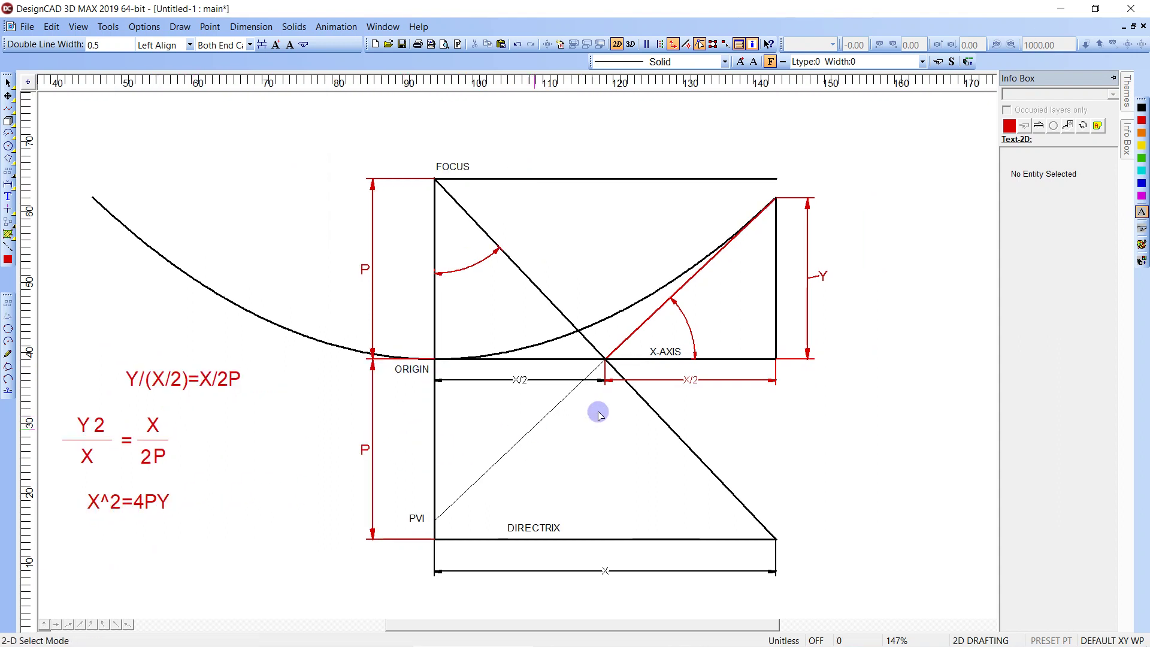
pyautogui.press('d')
pyautogui.click(776, 359)
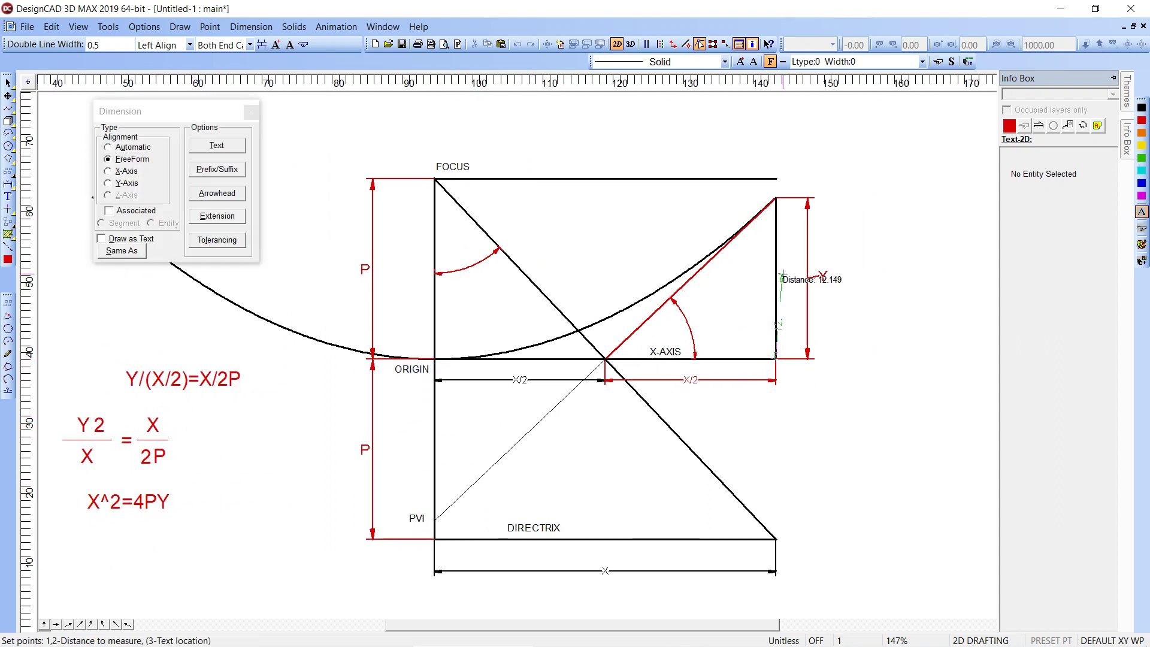
pyautogui.click(776, 200)
pyautogui.click(859, 229)
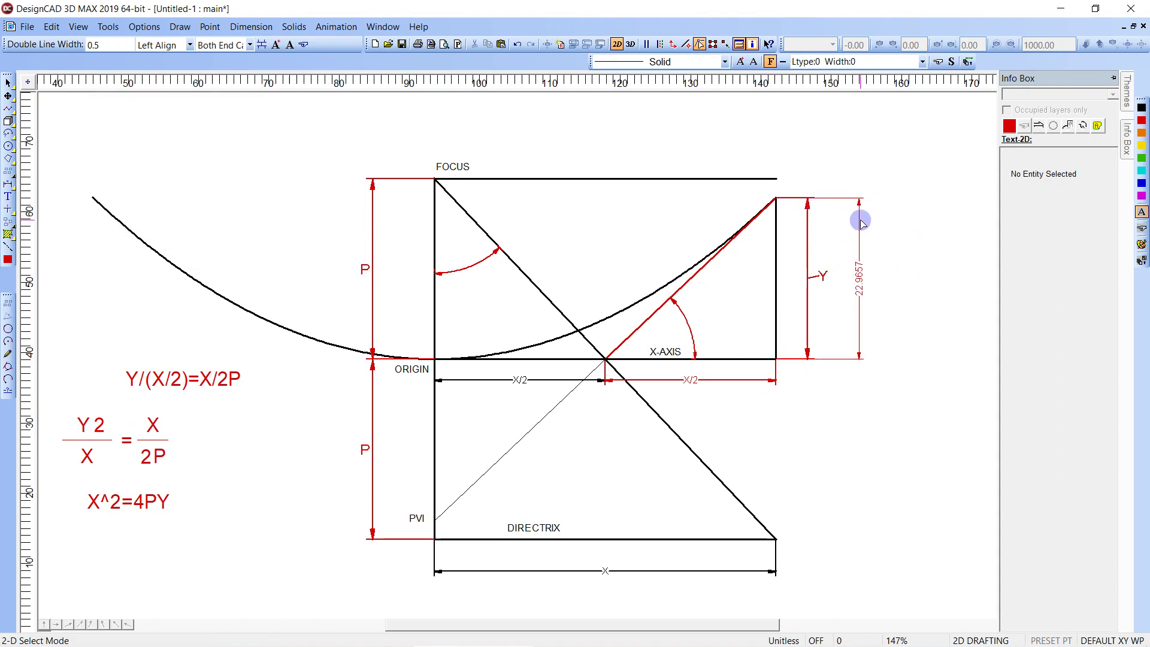
# Step: Turn on Fixed Text for the new outer Y dimension, copy its value and replace the text with @
pyautogui.click(863, 272)
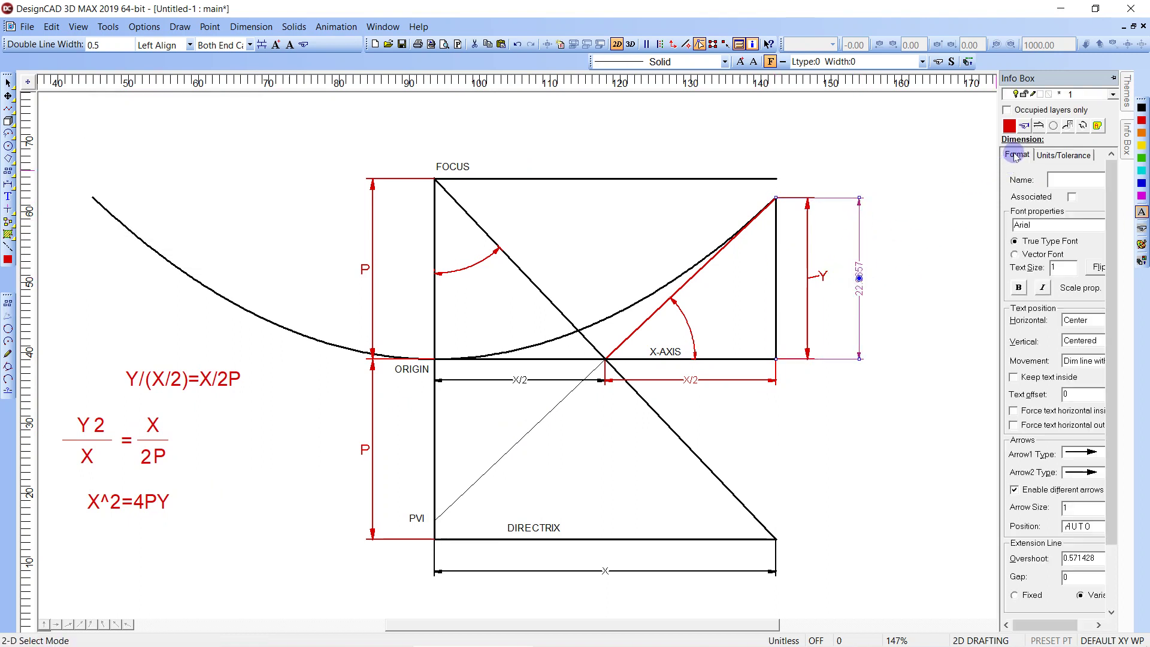
pyautogui.click(1046, 157)
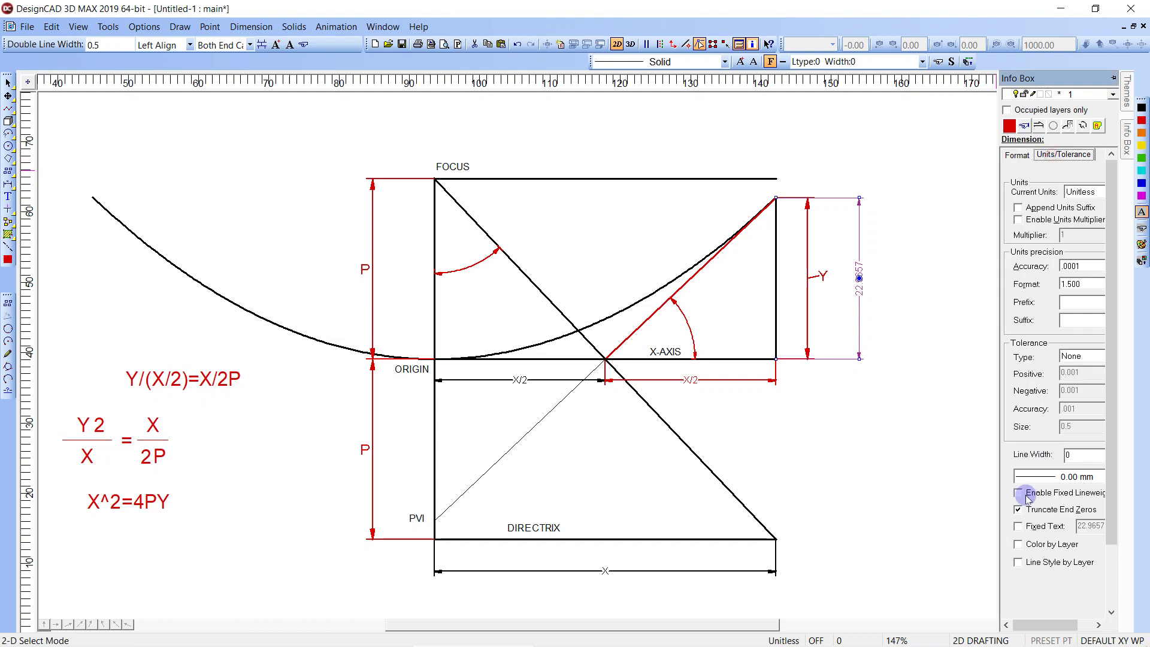
pyautogui.click(1043, 525)
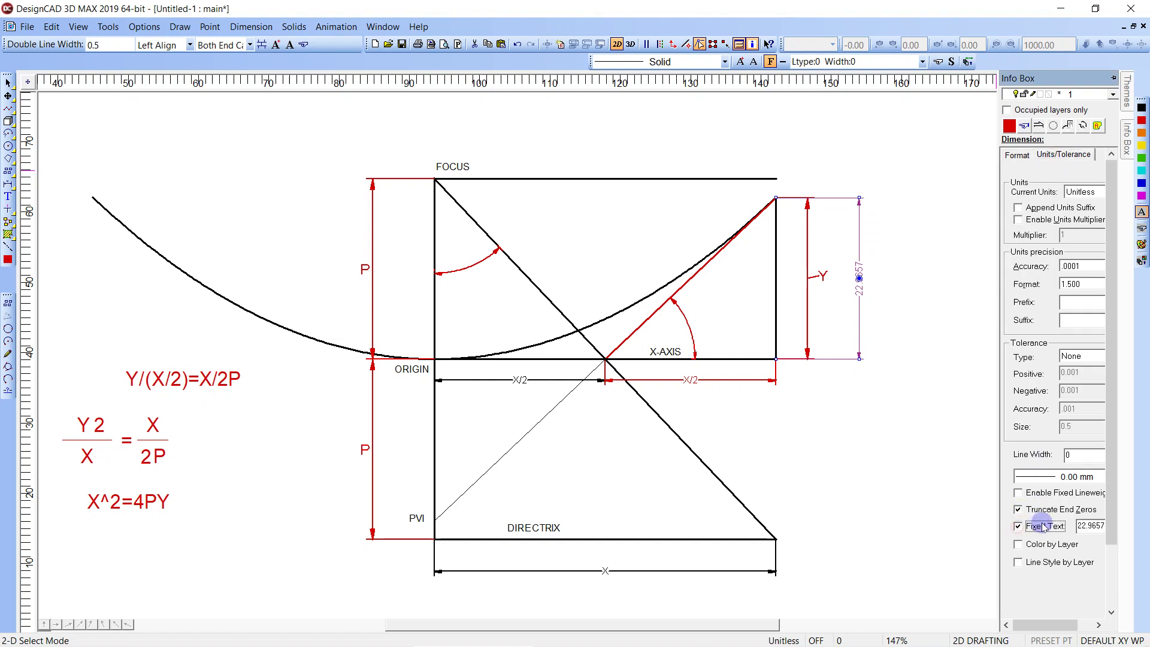
pyautogui.doubleClick(1080, 525)
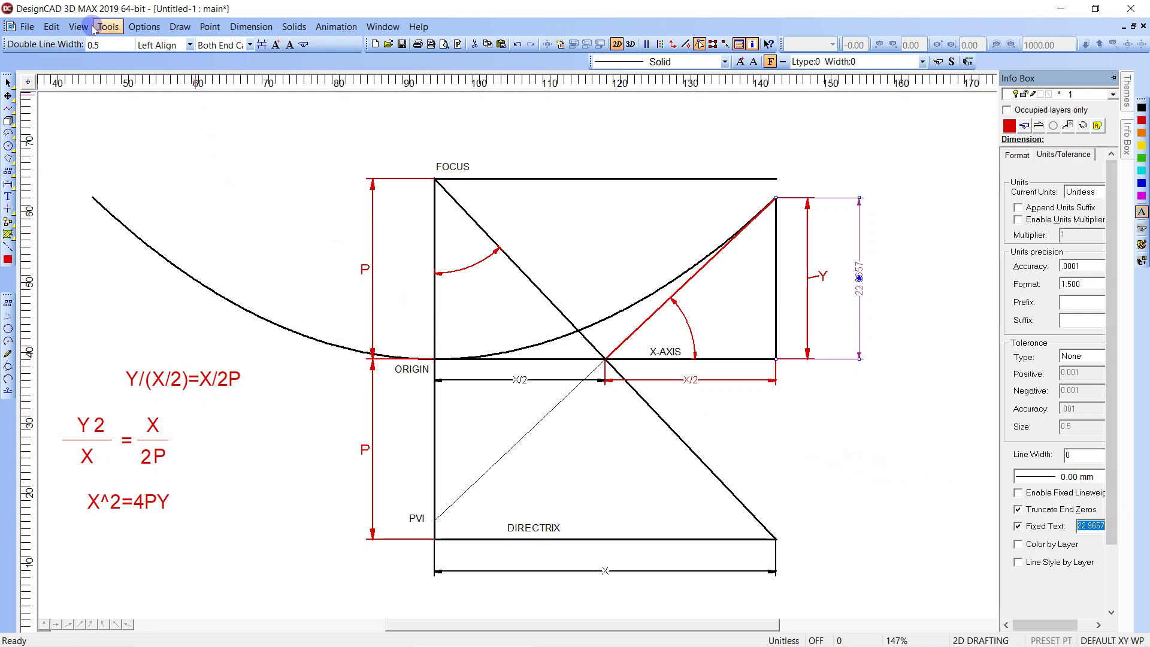
pyautogui.moveTo(286, 639)
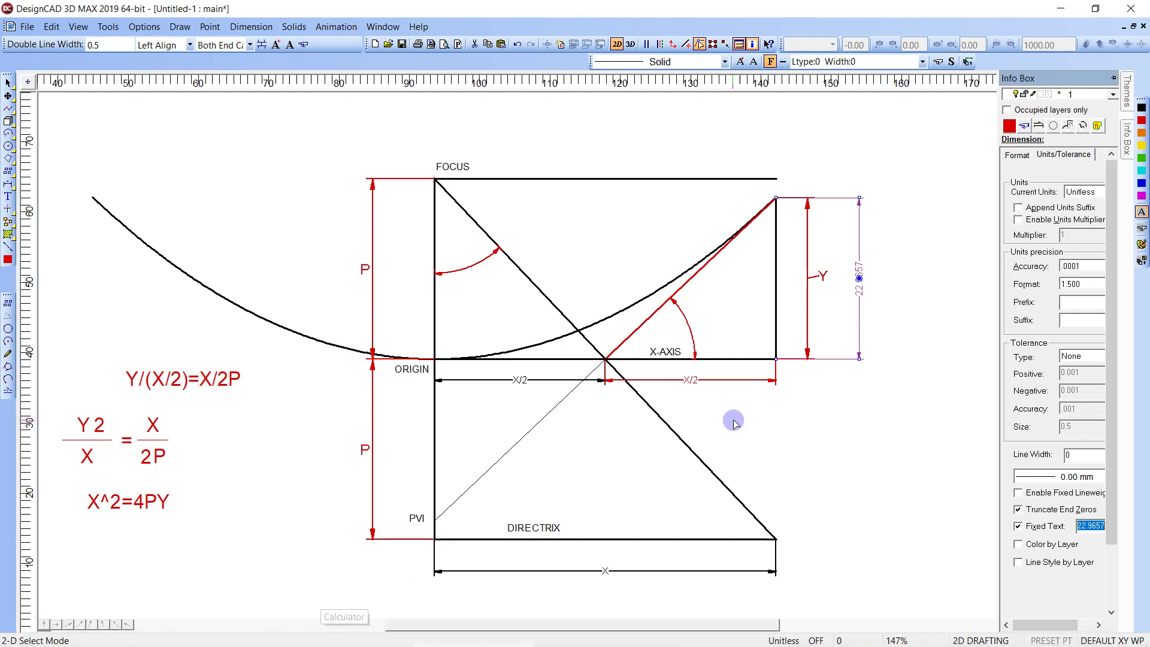
pyautogui.click(864, 423)
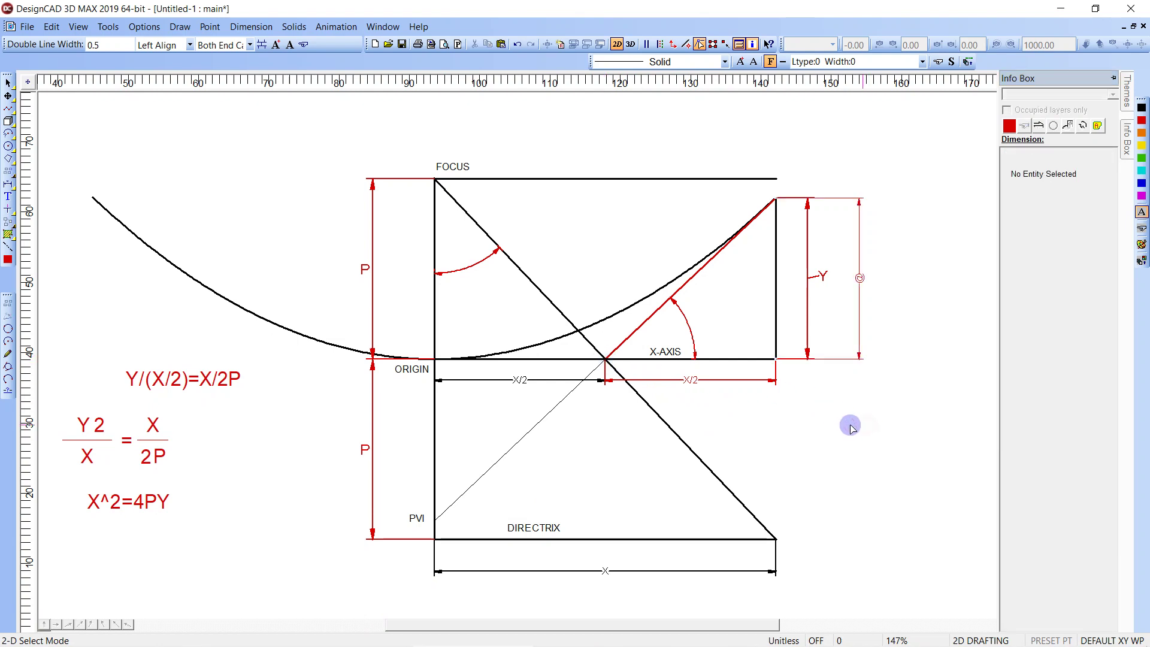
# Step: Paste 22.9657 as separate text below the Y dimensions and turn off Fixed Text for the outer Y dimension
pyautogui.hotkey('ctrl', 'v')
pyautogui.click(816, 452)
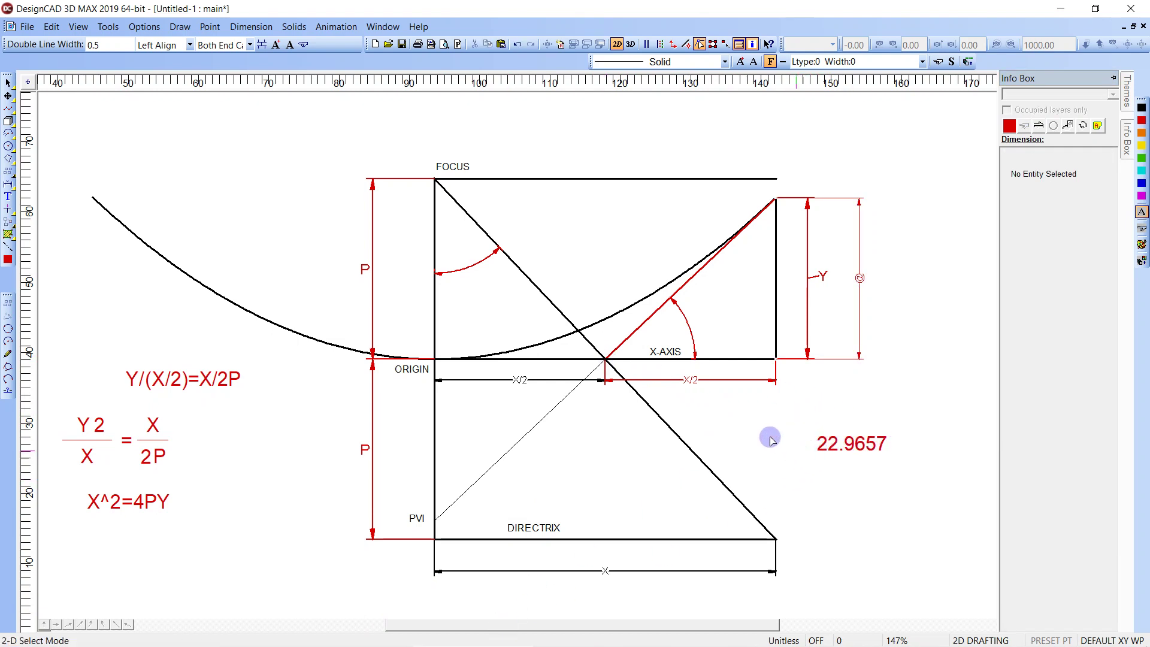
pyautogui.click(859, 279)
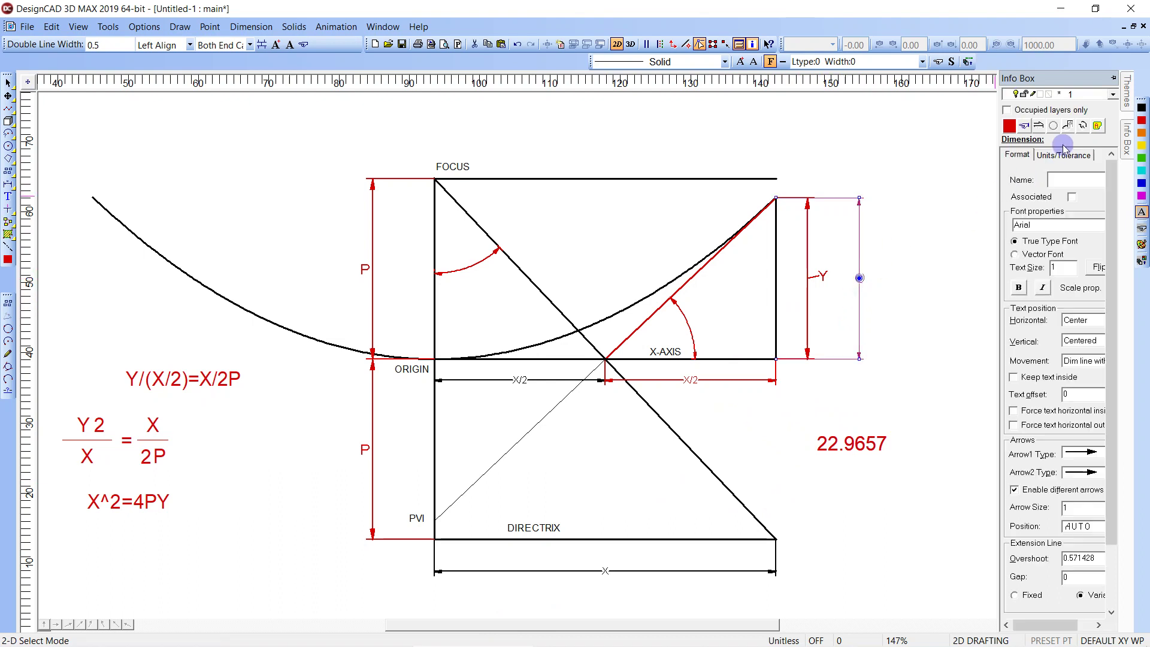
pyautogui.click(1063, 154)
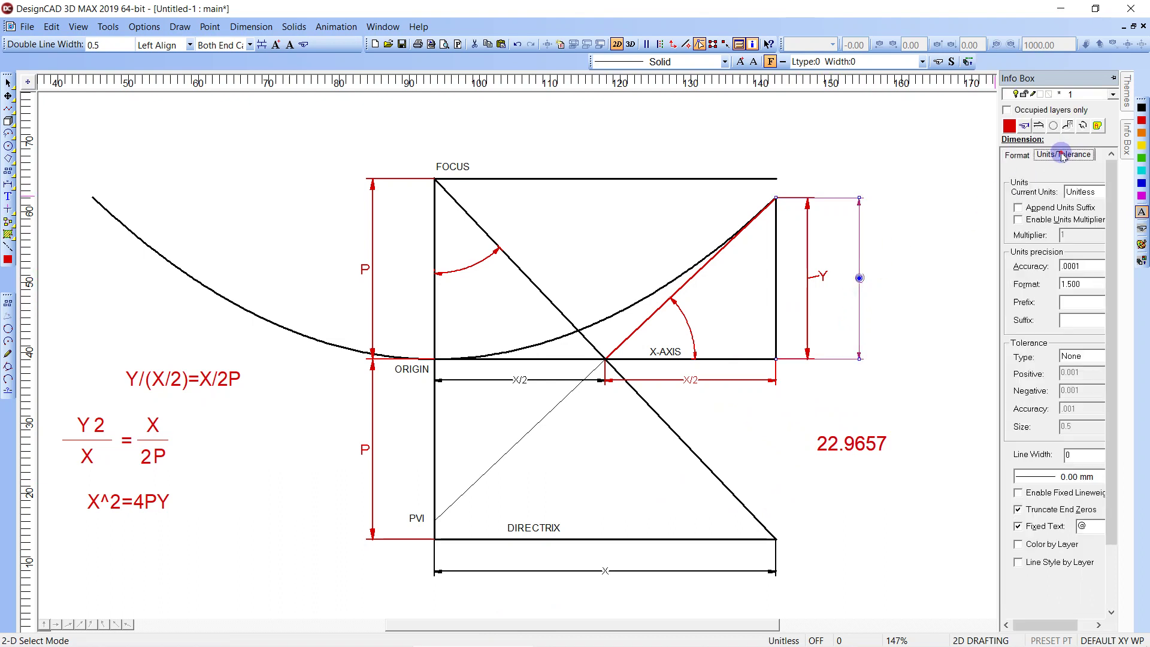
pyautogui.click(1018, 527)
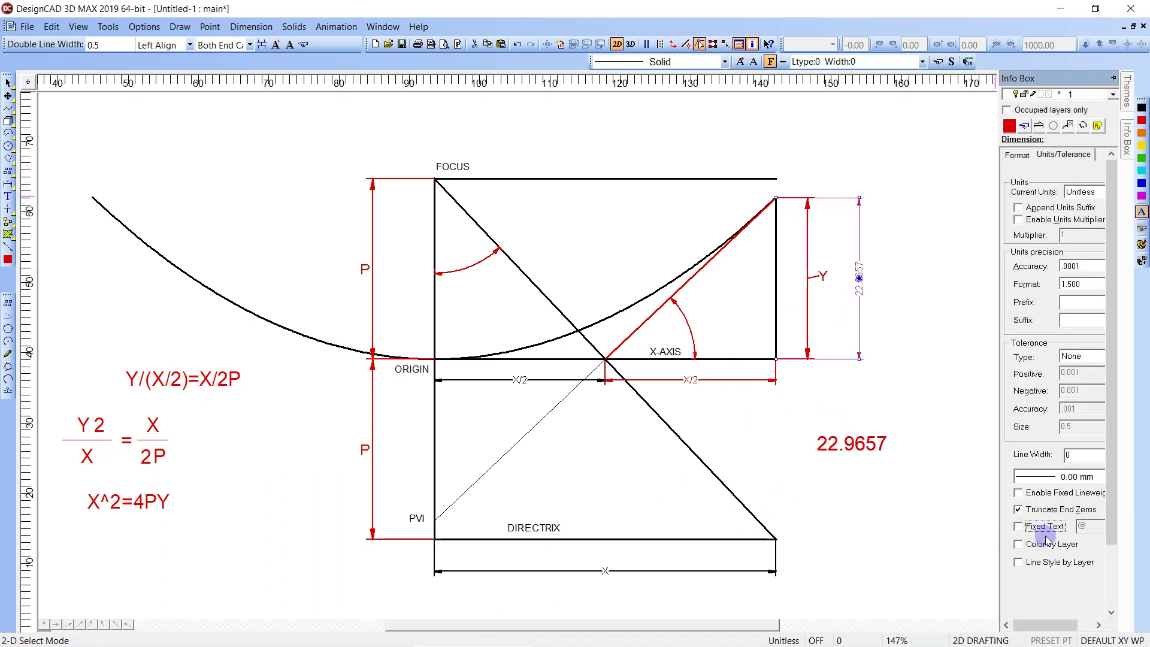
pyautogui.click(951, 531)
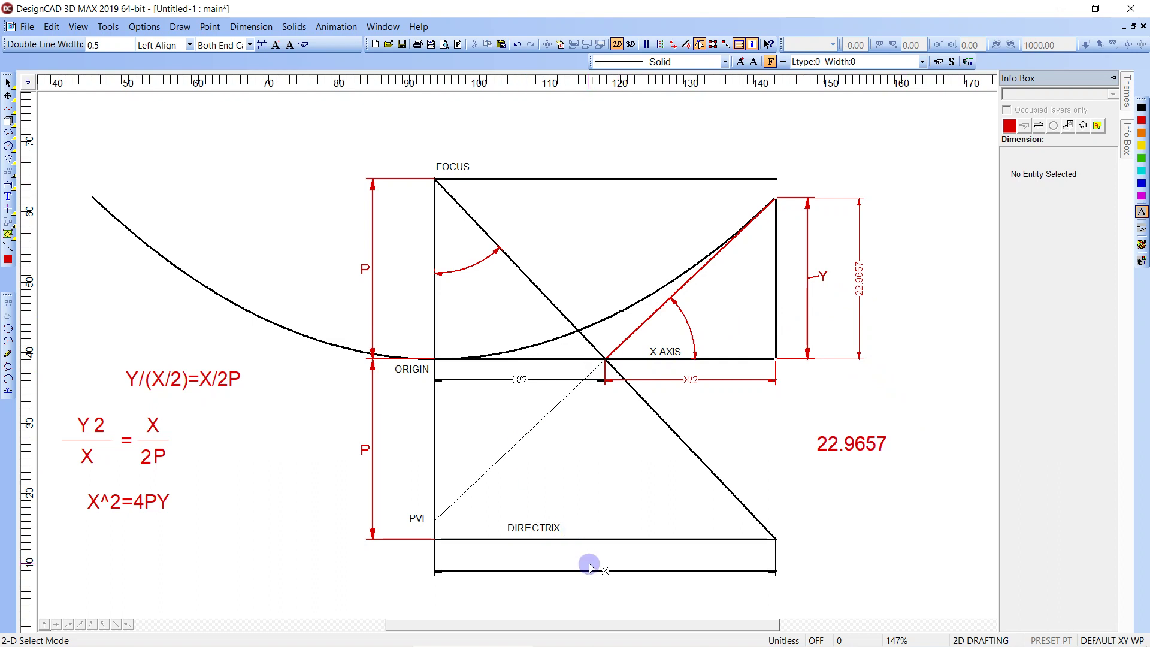
# Step: Dimension the directrix's length end to end, placing the dimension between the directrix and the existing X dimension
pyautogui.press('d')
pyautogui.click(435, 538)
pyautogui.click(775, 539)
pyautogui.click(744, 554)
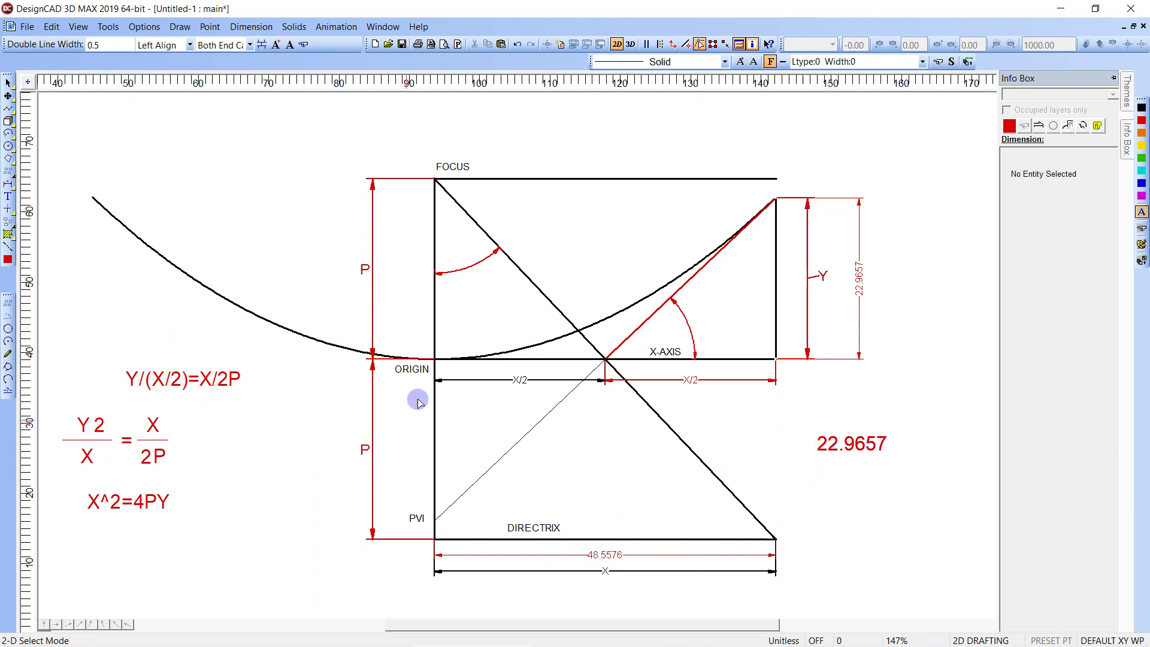
# Step: Dimension the vertical distance from the origin to the focus, placing it between the axis line and the upper P dimension
pyautogui.click(8, 184)
pyautogui.click(434, 358)
pyautogui.click(434, 179)
pyautogui.click(405, 204)
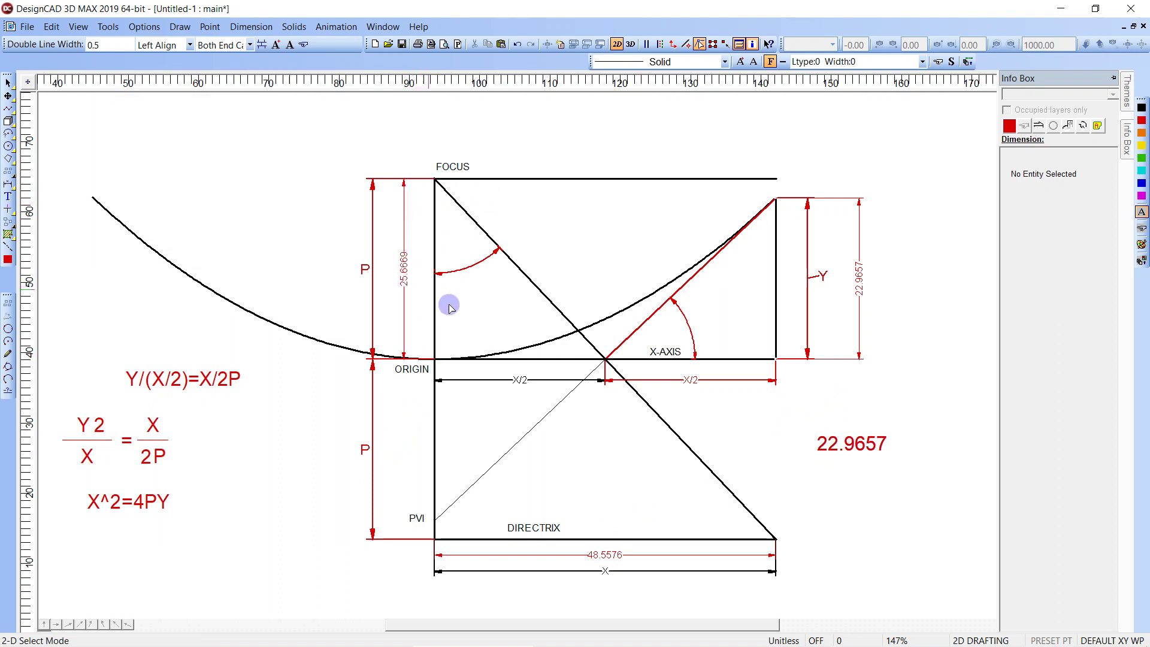
# Step: Delete the vertical origin-to-focus value dimension and turn off Fixed Text for the lower X dimension below the directrix
pyautogui.click(410, 267)
pyautogui.press('Delete')
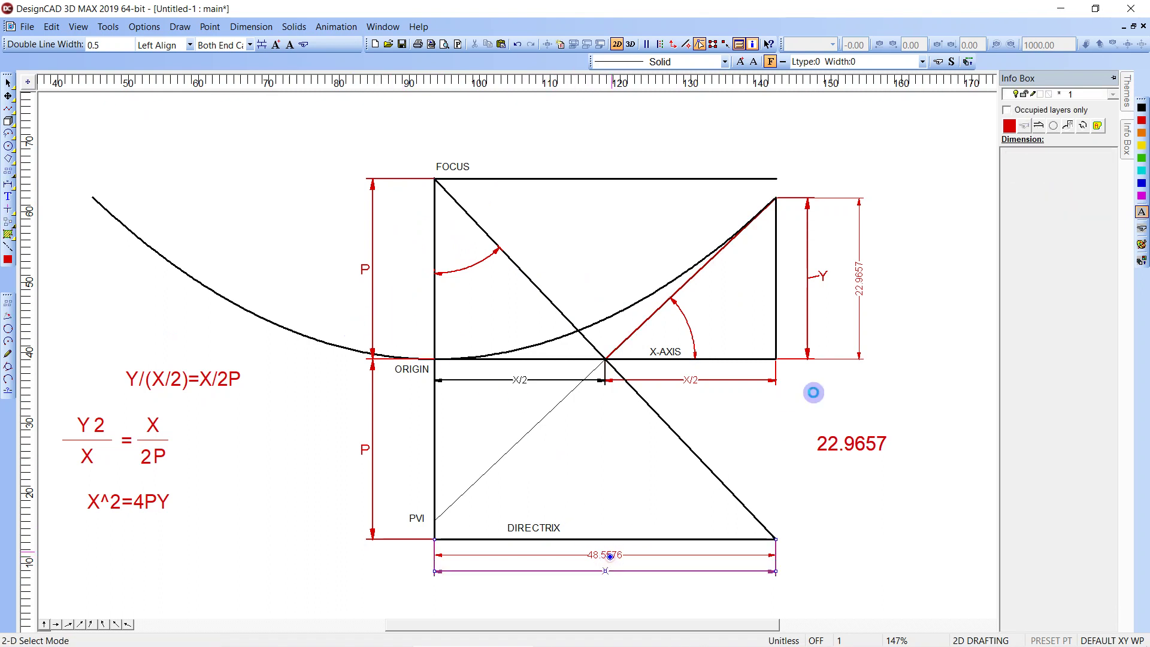
pyautogui.click(606, 556)
pyautogui.click(1046, 153)
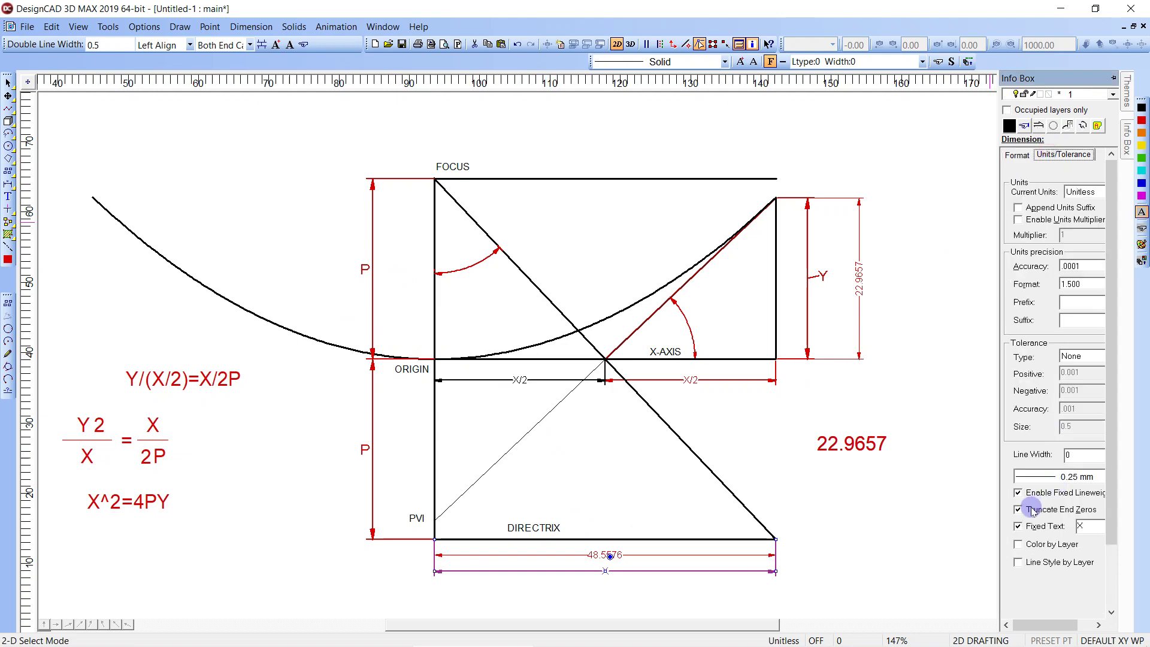
pyautogui.click(1018, 526)
pyautogui.click(947, 508)
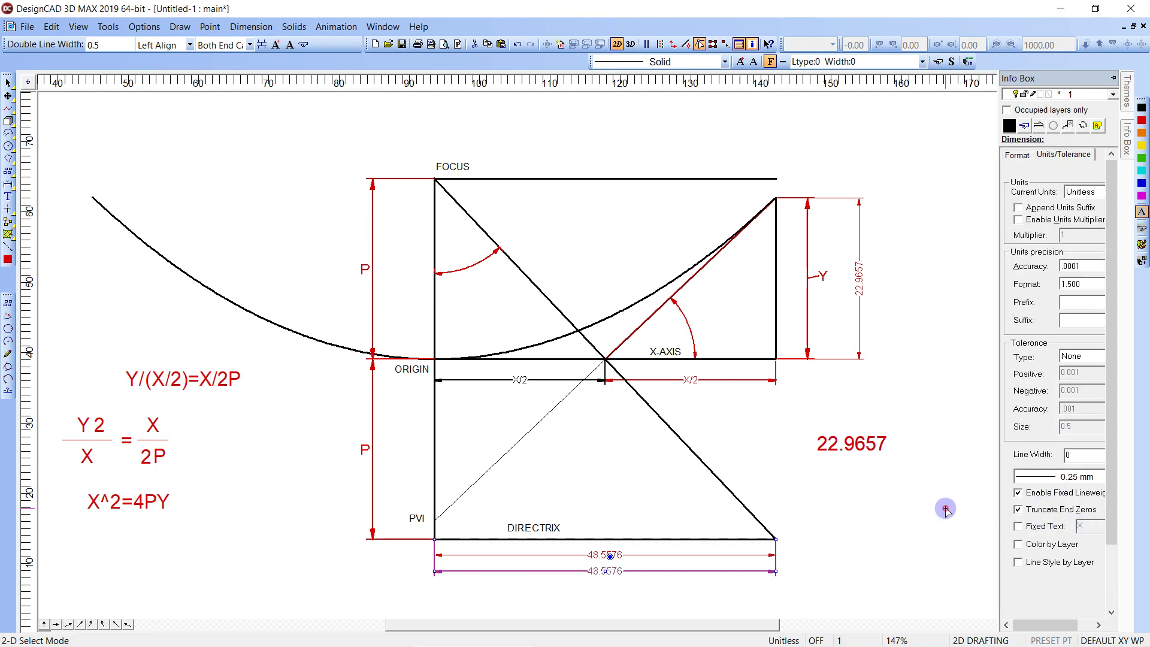
# Step: Turn on Fixed Text for the dimension directly below the directrix, copy its value 48.5576 and deselect the dimension
pyautogui.click(593, 554)
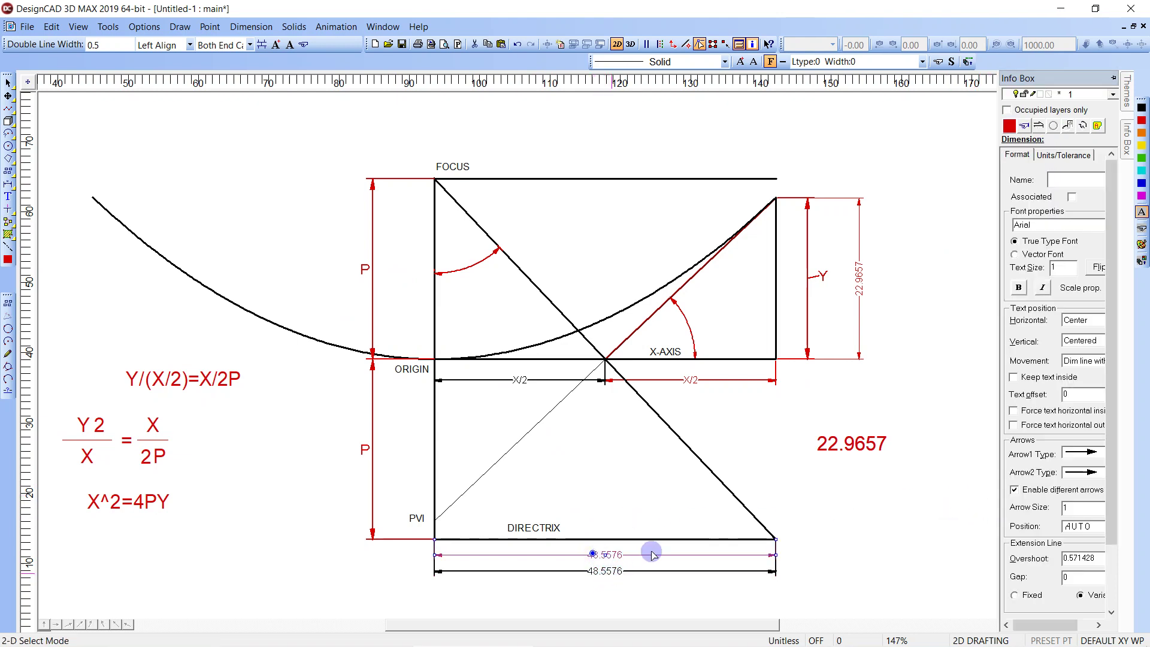
pyautogui.click(1047, 153)
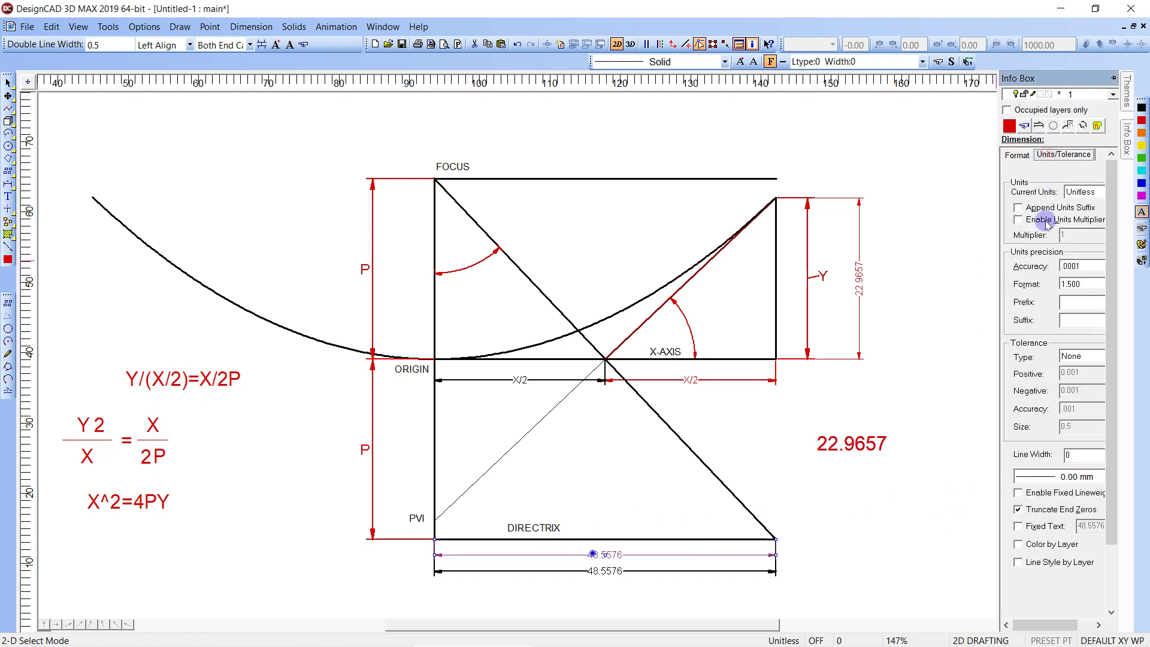
pyautogui.click(1018, 526)
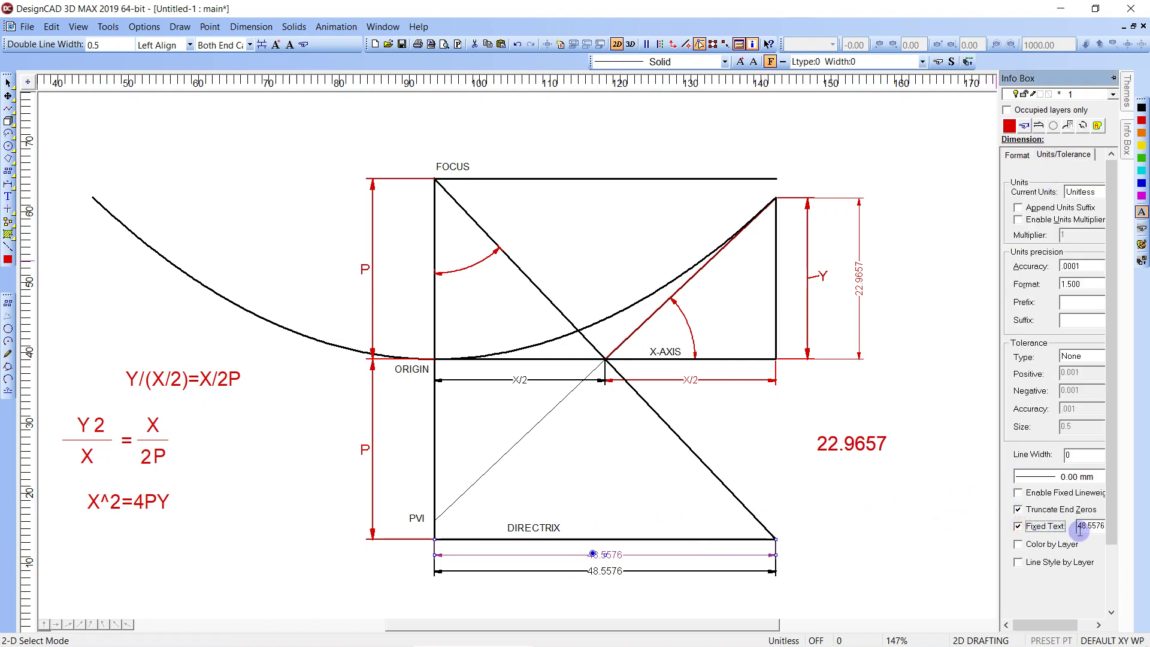
pyautogui.doubleClick(1079, 527)
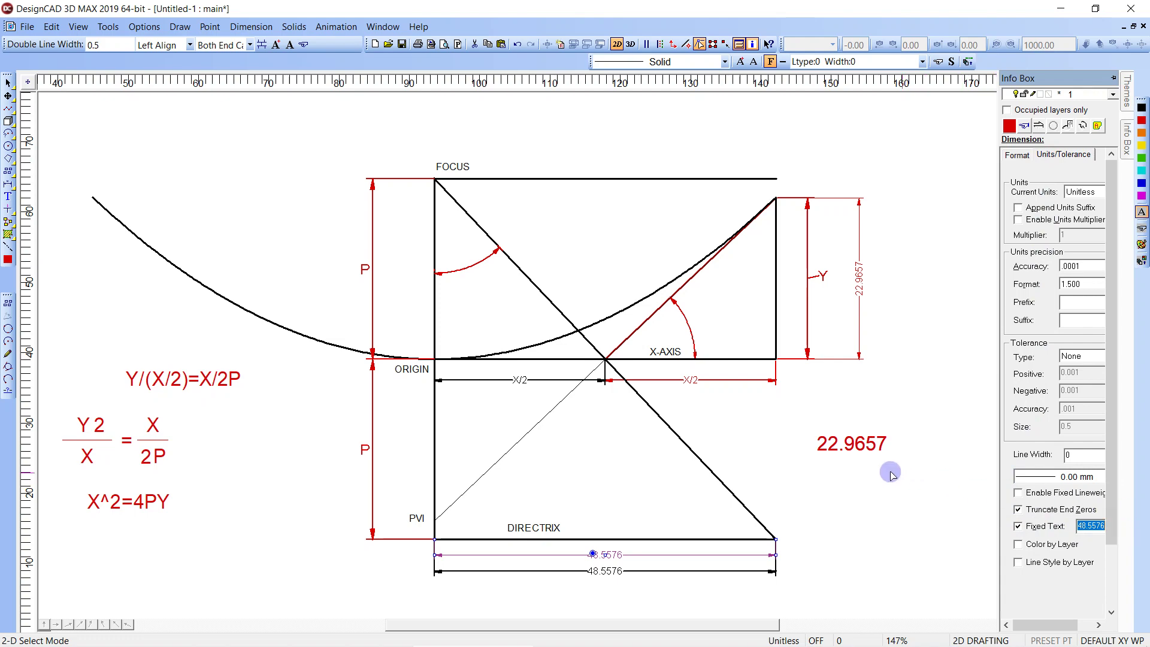
pyautogui.click(911, 347)
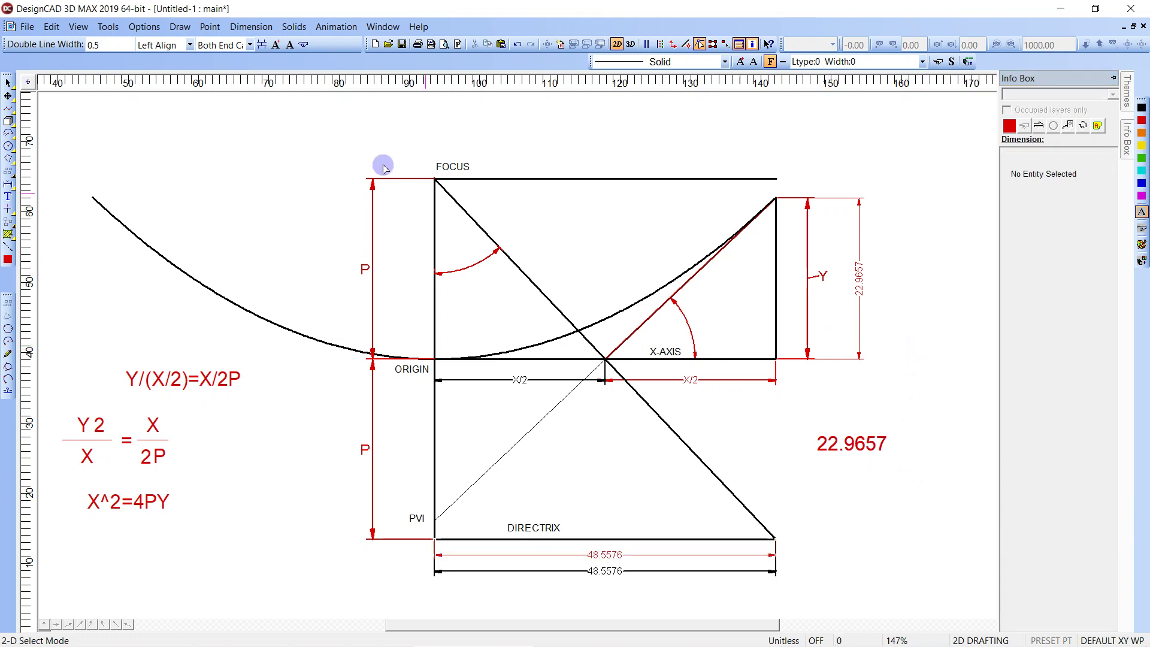
# Step: Open the calculator and enter 48.5576^/(4*22.9657), copying 22.9657 from the separate text beside the diagram
pyautogui.click(108, 26)
pyautogui.click(111, 41)
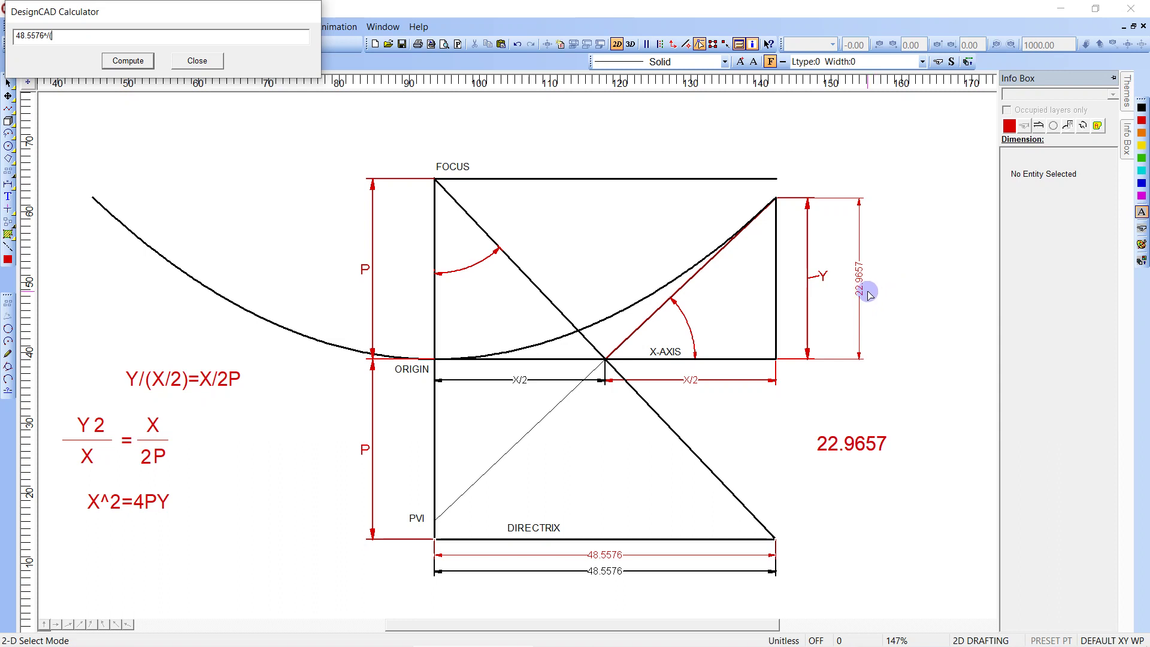
pyautogui.click(862, 444)
pyautogui.doubleClick(1055, 179)
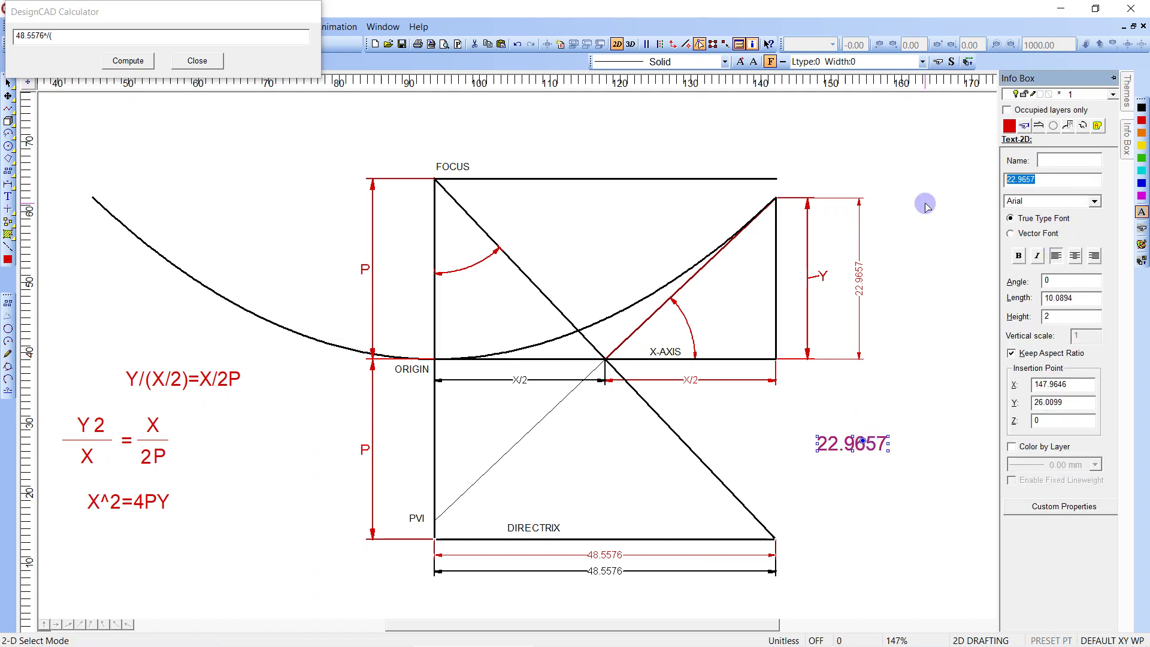
pyautogui.click(82, 38)
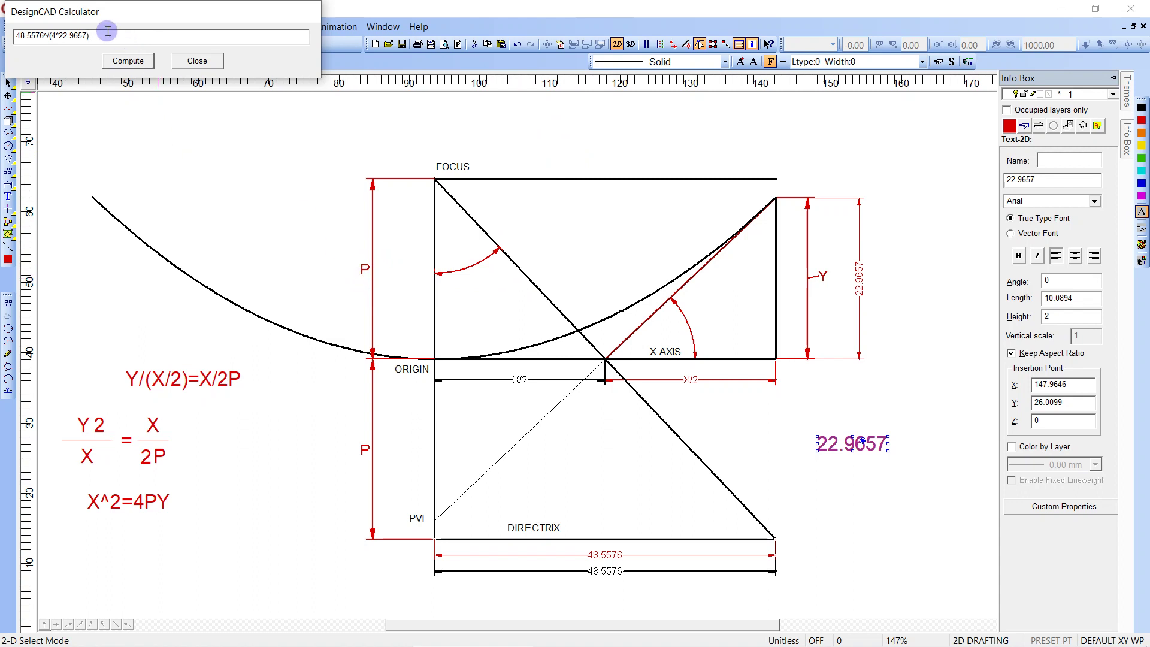
# Step: Try to compute the expression, correct it to 48.5576^2/(4*22.9657) by adding the exponent, copy it and compute the result
pyautogui.moveTo(108, 34); pyautogui.dragTo(5, 29)
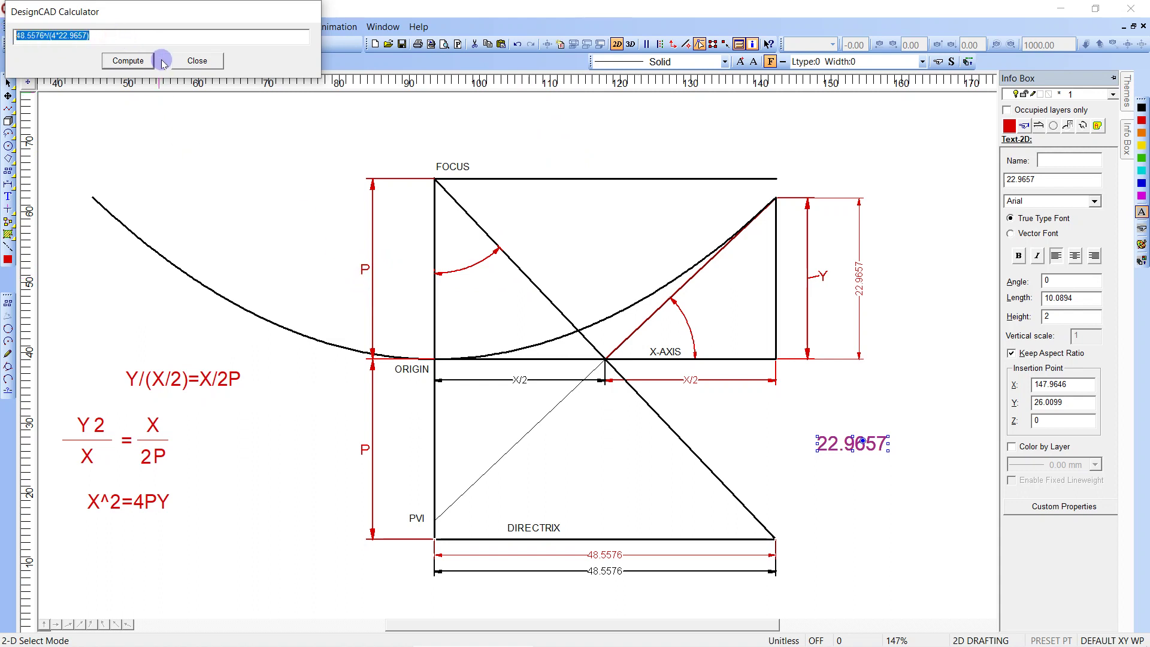
pyautogui.click(142, 63)
pyautogui.click(226, 71)
pyautogui.moveTo(43, 32); pyautogui.dragTo(3, 37)
pyautogui.click(53, 38)
pyautogui.click(49, 35)
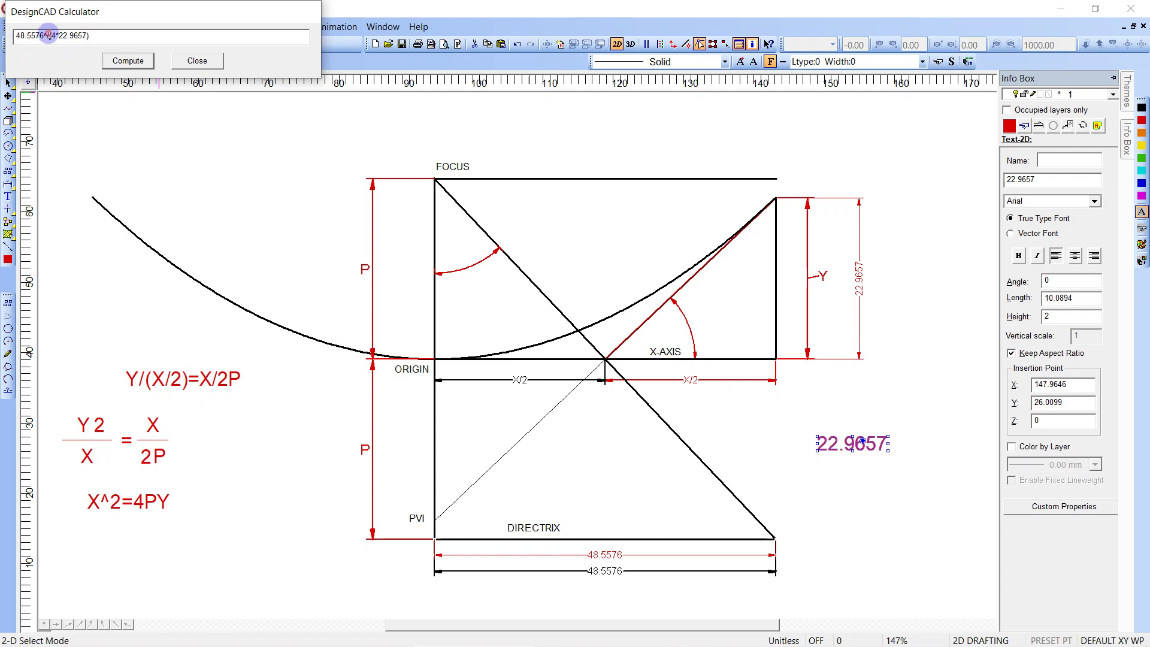
pyautogui.write('2')
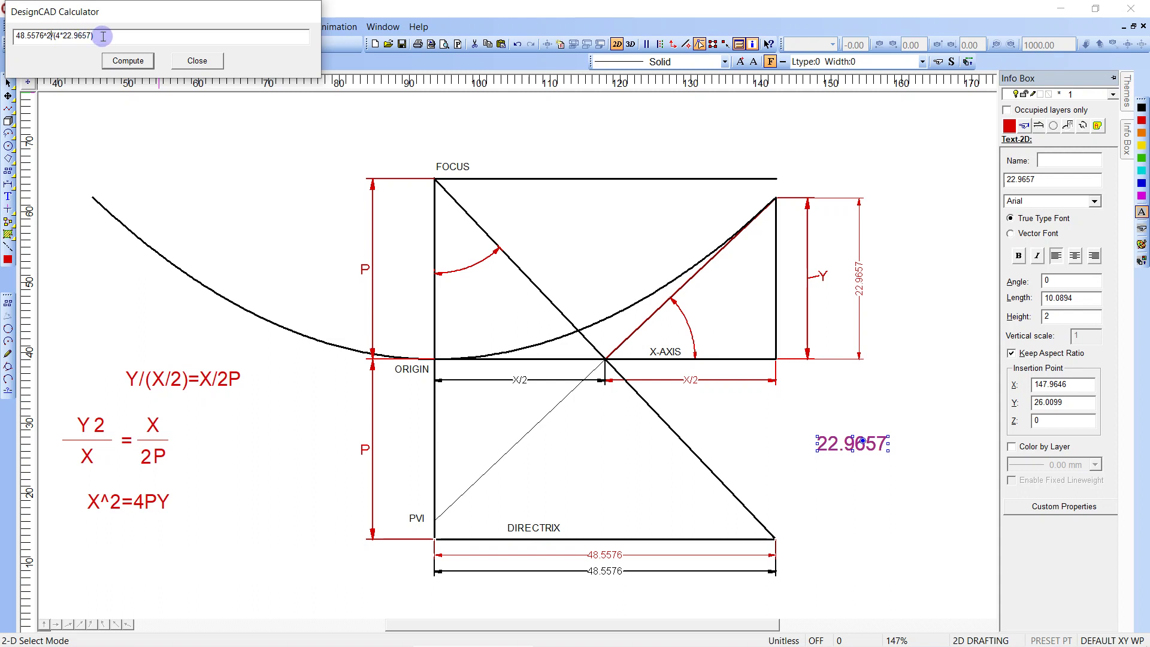
pyautogui.moveTo(107, 36); pyautogui.dragTo(2, 22)
pyautogui.hotkey('ctrl', 'c')
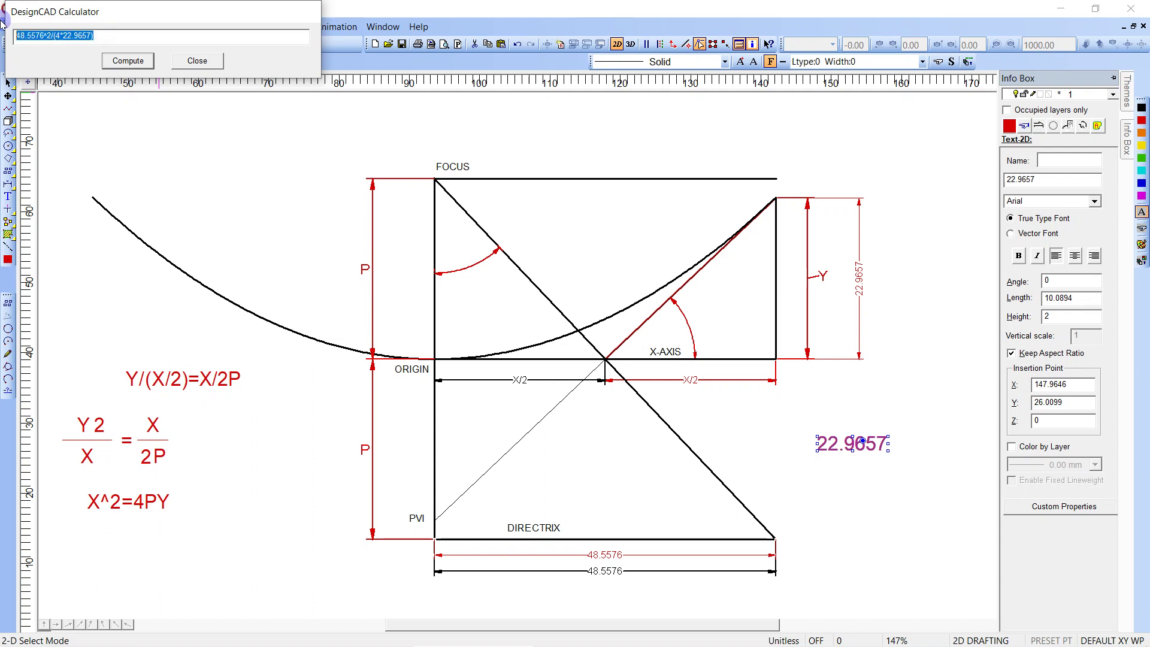
pyautogui.click(112, 58)
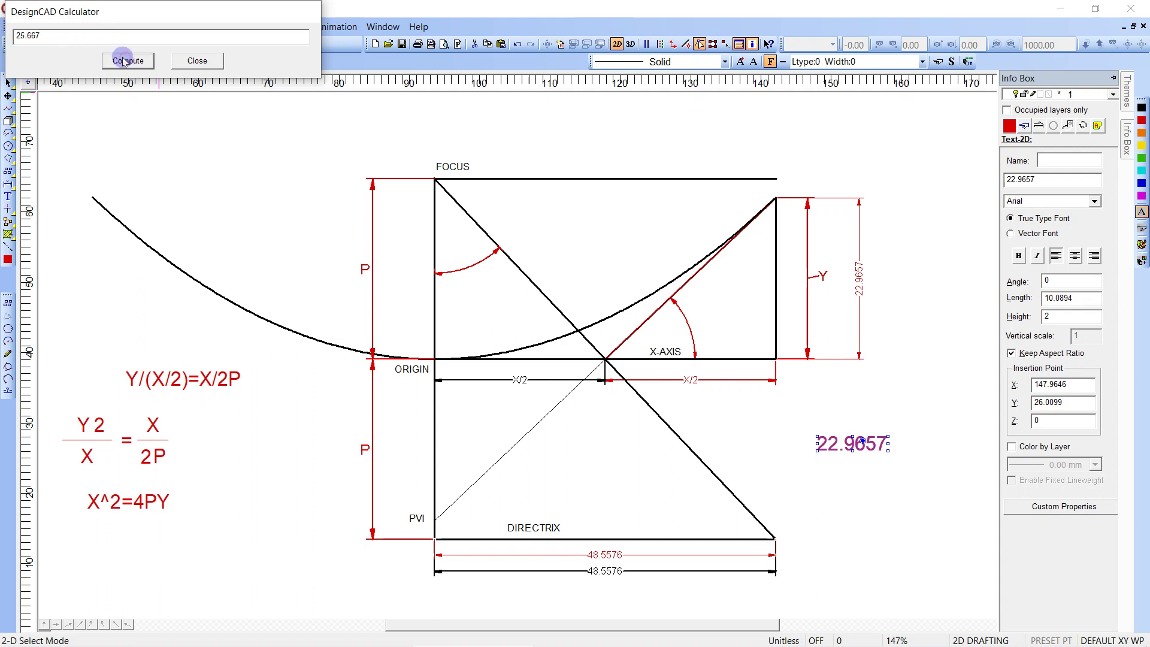
# Step: Paste 48.5576^2/(4*22.9657) into the drawing as text above the parabola
pyautogui.click(162, 171)
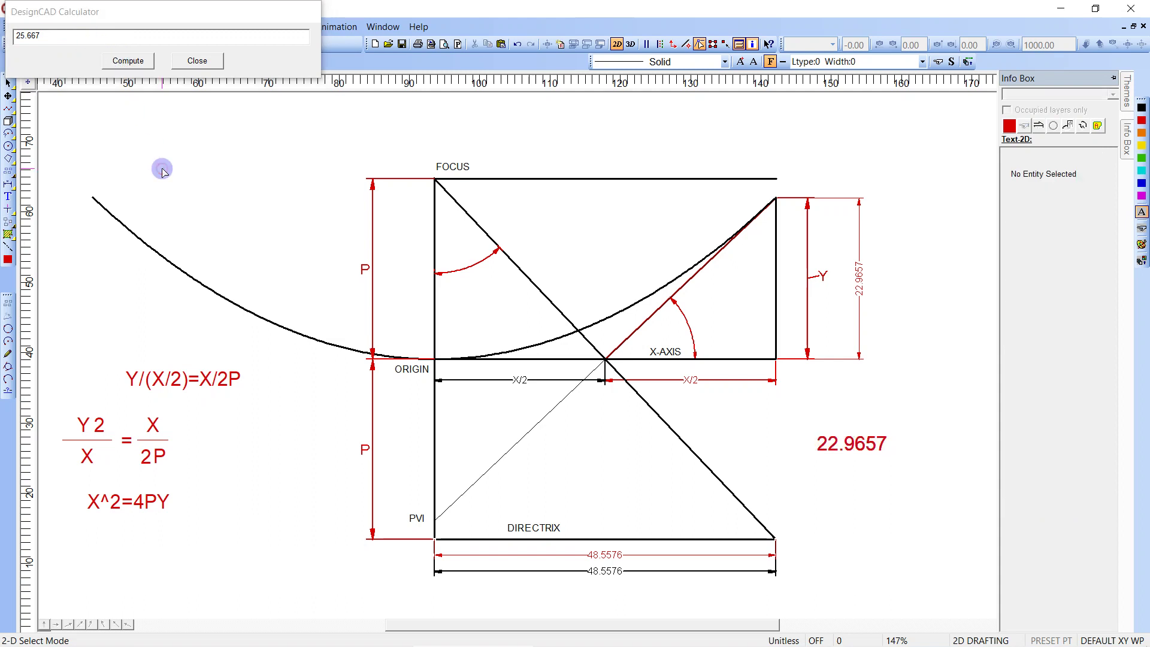
pyautogui.hotkey('ctrl', 'v')
pyautogui.click(214, 126)
# Step: Complete the calculator entry as 48.5576^2/(4*22.9657)=25.667 and copy the whole line
pyautogui.click(17, 34)
pyautogui.click(16, 34)
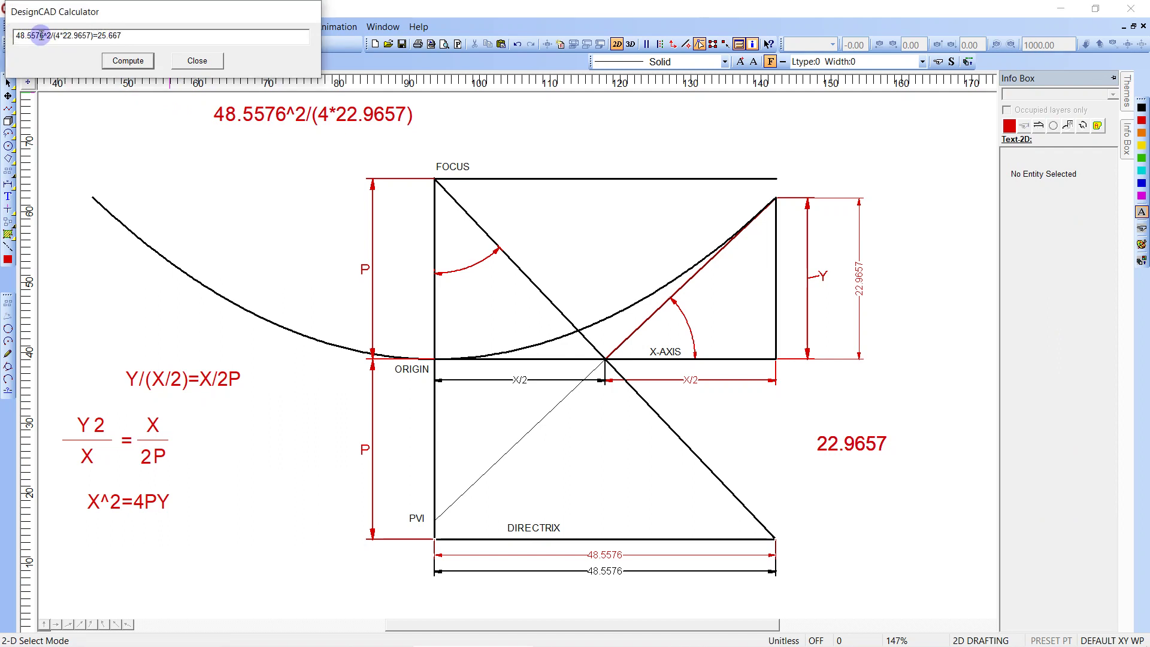
pyautogui.moveTo(138, 34); pyautogui.dragTo(8, 36)
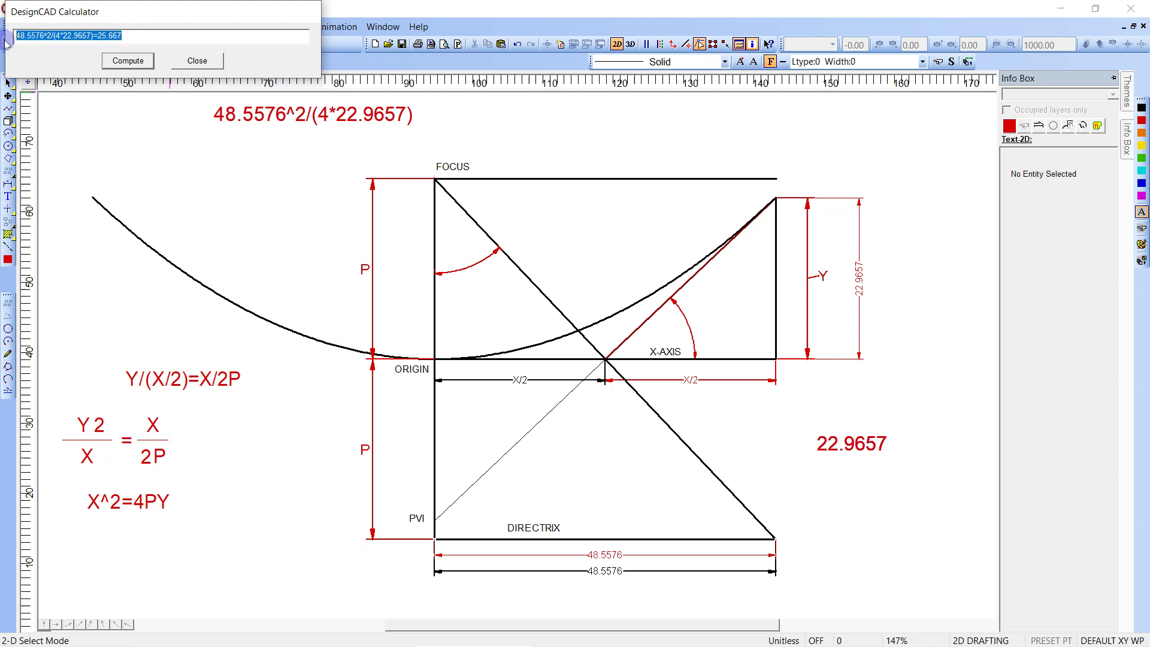
# Step: Delete the incomplete expression text and paste 48.5576^2/(4*22.9657)=25.667 above the FOCUS label
pyautogui.click(355, 123)
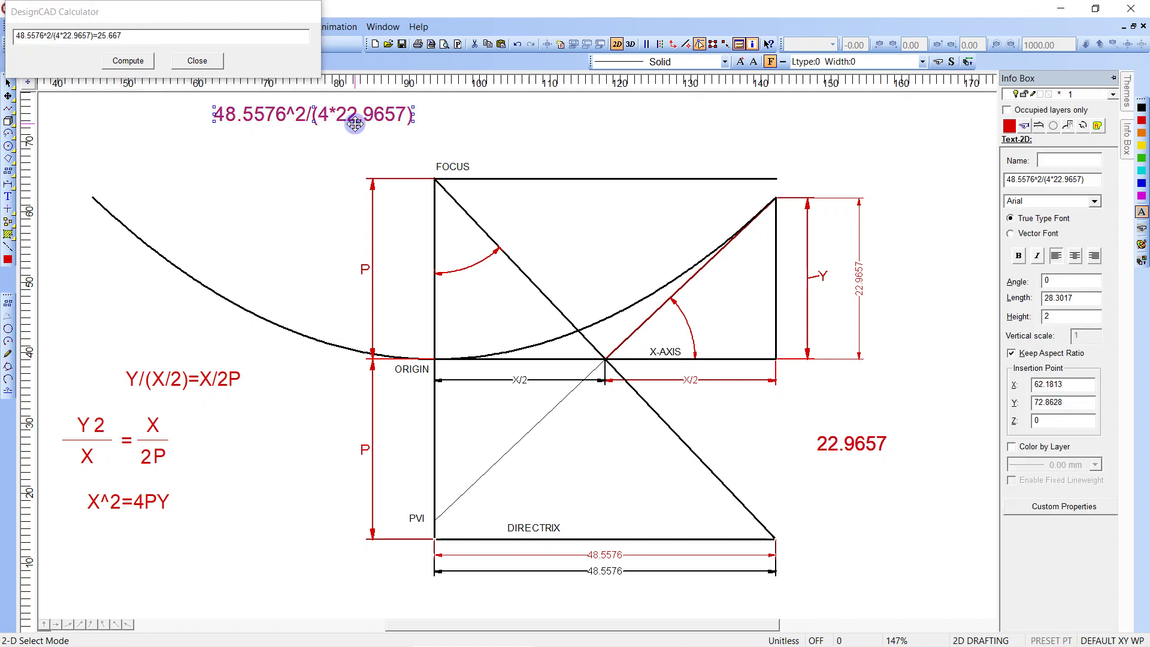
pyautogui.press('Delete')
pyautogui.hotkey('ctrl', 'v')
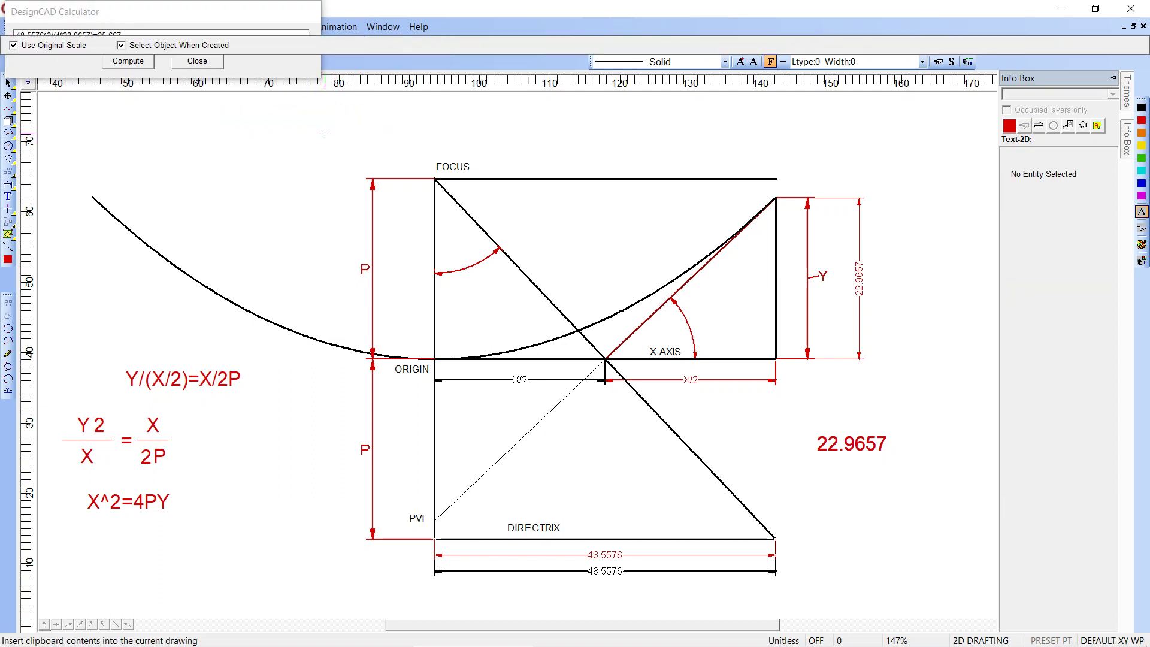
pyautogui.click(323, 129)
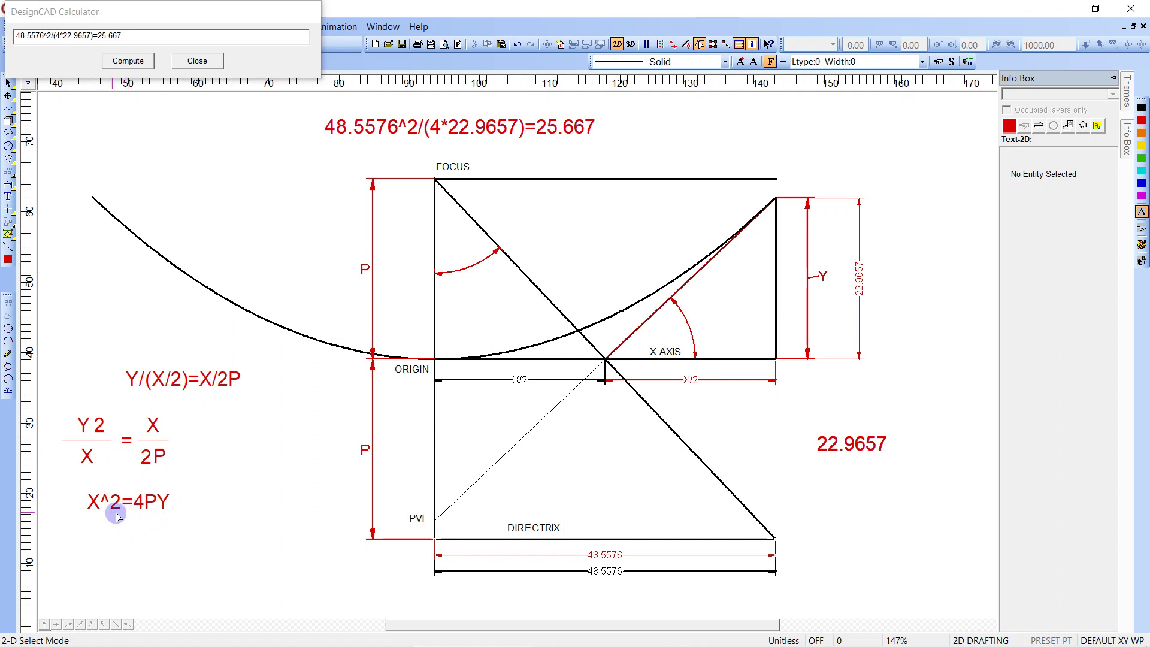
# Step: Dimension the vertical distance from the origin to the focus, placing it between the axis line and the upper P dimension
pyautogui.press('d')
pyautogui.click(434, 359)
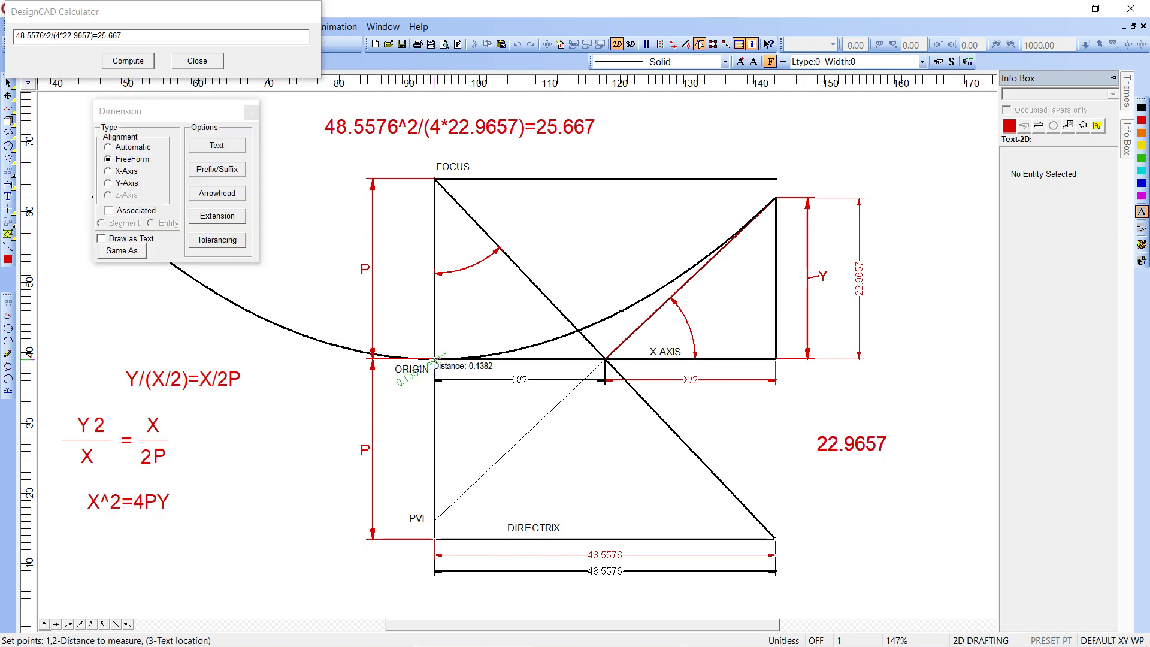
pyautogui.click(435, 178)
pyautogui.click(405, 266)
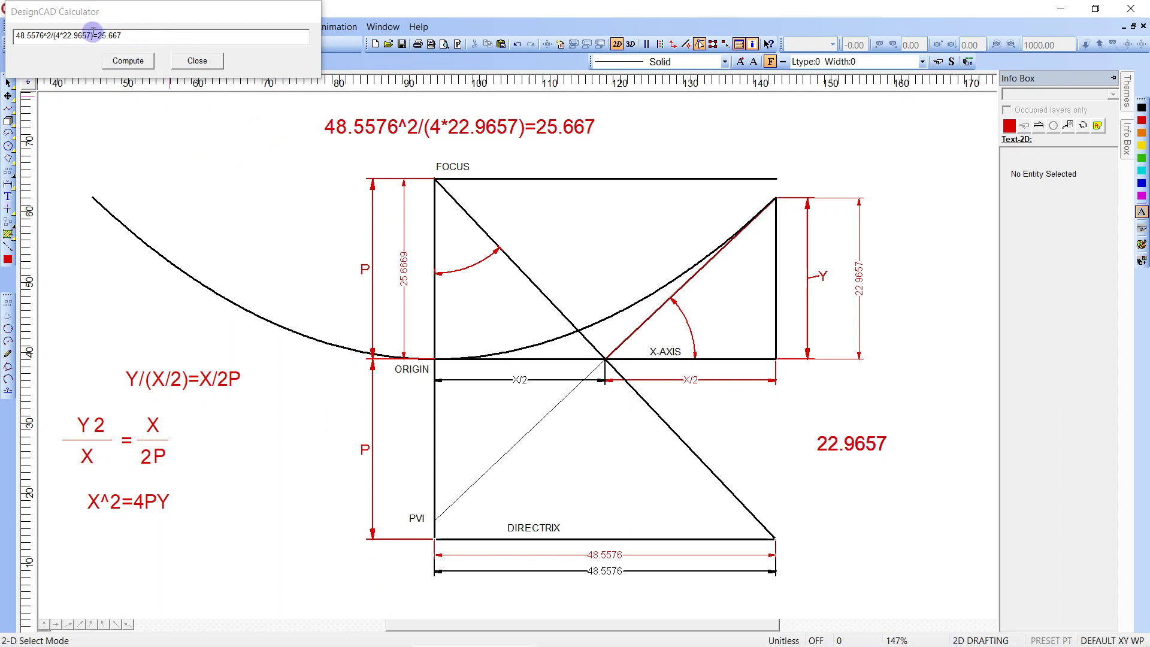
# Step: Copy 48.5576^2/(4*22.9657) from the calculator and evaluate it as a formula in cell A2 of a blank Excel workbook
pyautogui.moveTo(93, 35); pyautogui.dragTo(13, 35)
pyautogui.hotkey('ctrl', 'c')
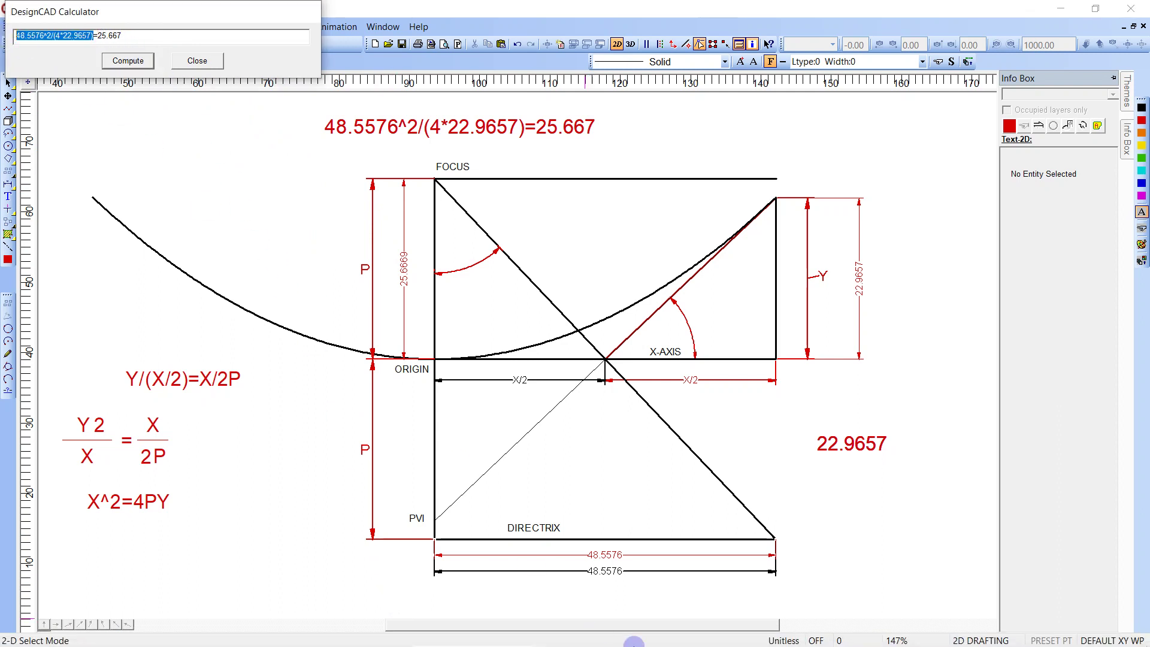
pyautogui.moveTo(627, 642)
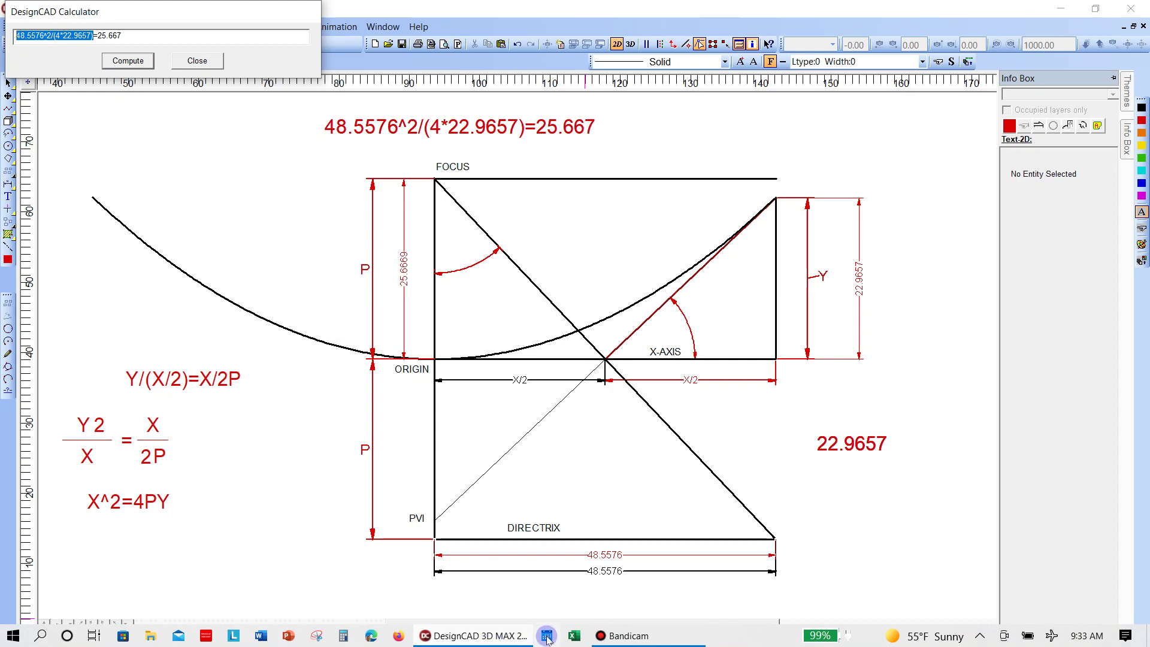
pyautogui.click(574, 635)
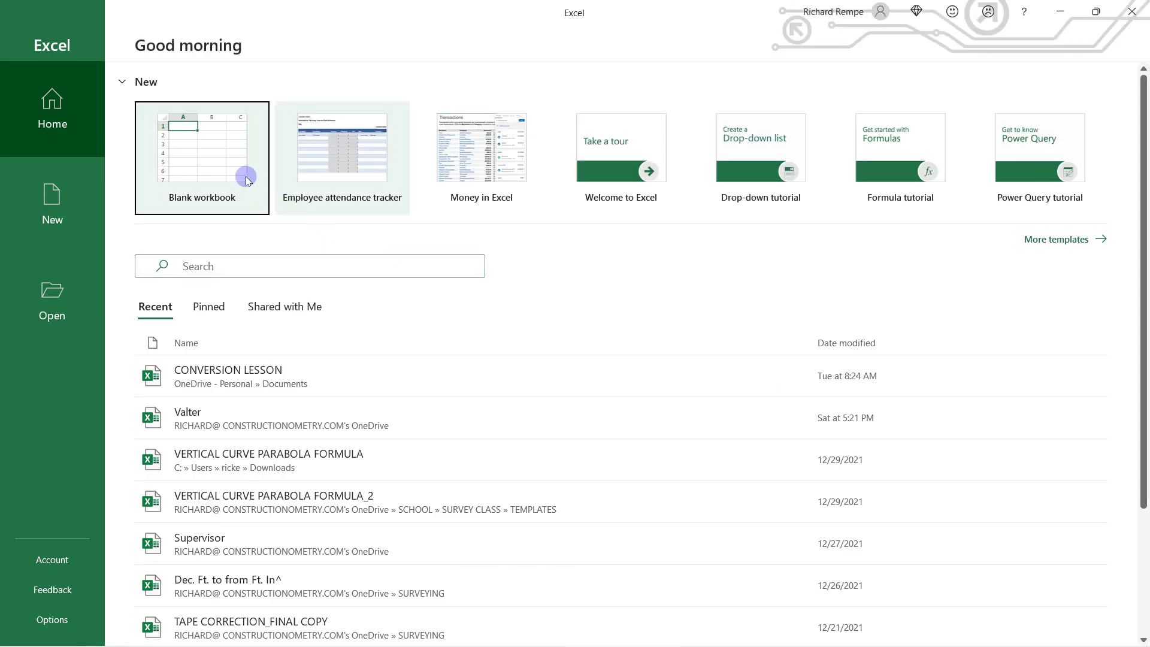
pyautogui.click(230, 171)
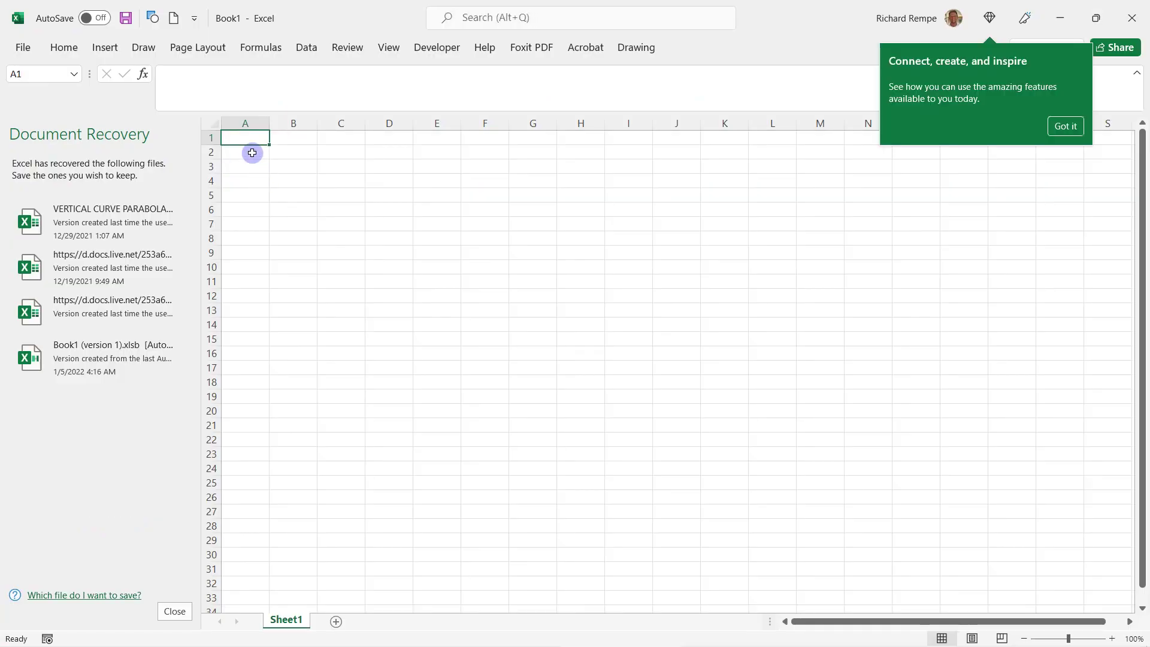
pyautogui.click(252, 153)
pyautogui.write('=')
pyautogui.hotkey('ctrl', 'v')
pyautogui.press('Return')
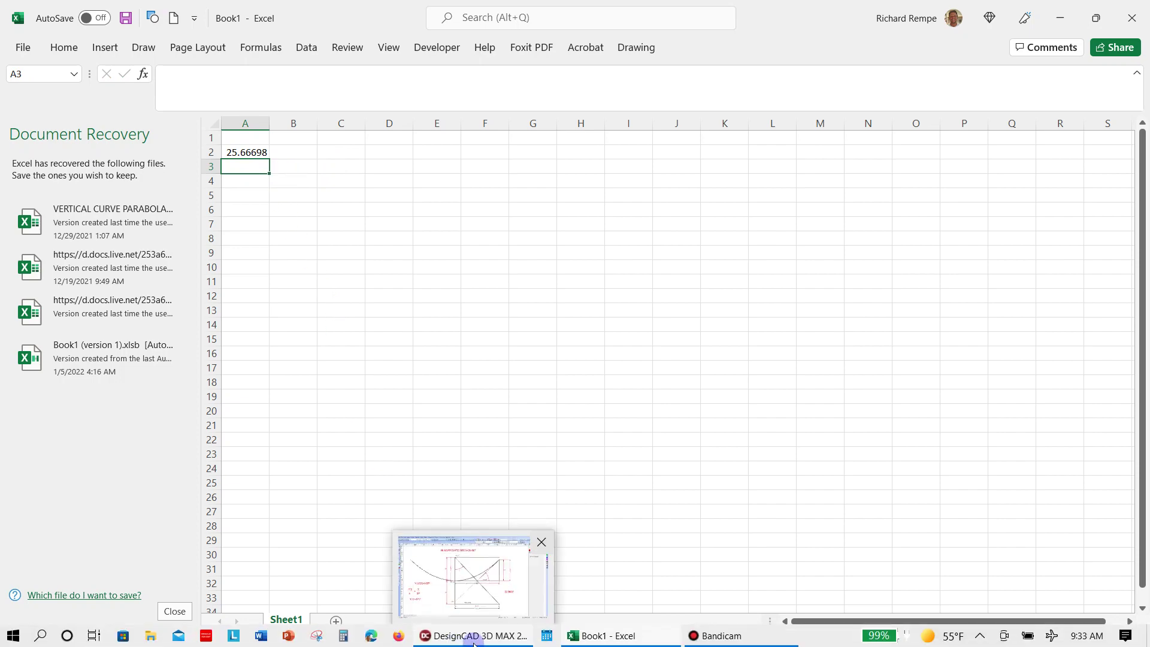
# Step: Switch back to DesignCAD and set the origin-to-focus dimension's accuracy to five decimal places
pyautogui.click(474, 639)
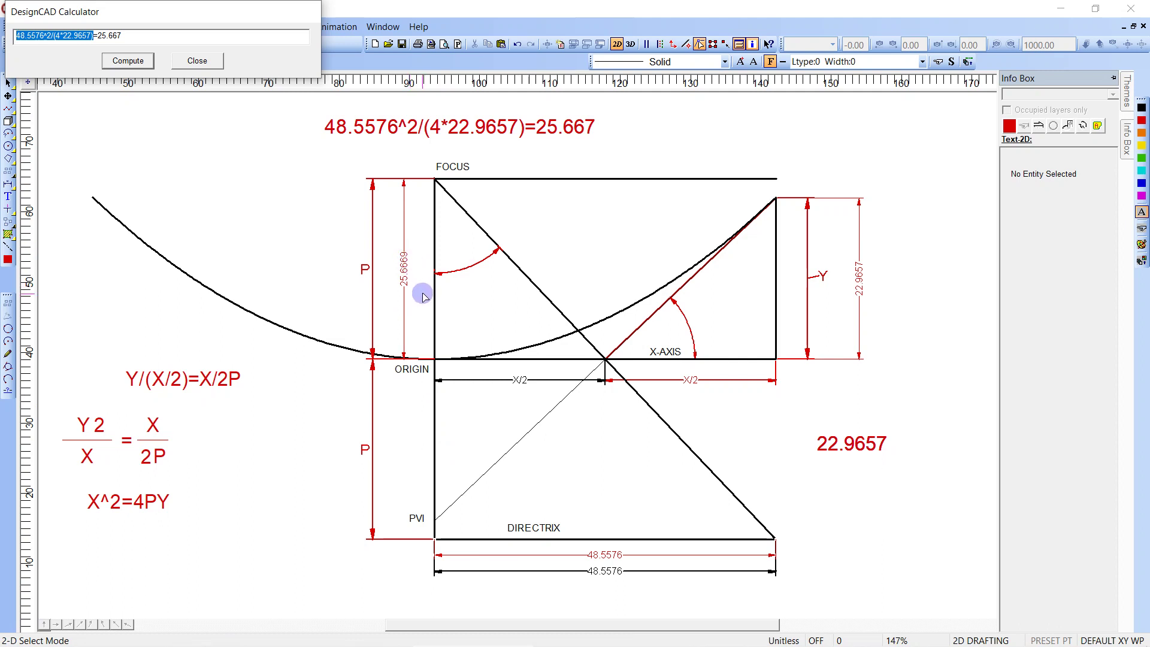
pyautogui.click(406, 270)
pyautogui.click(1086, 157)
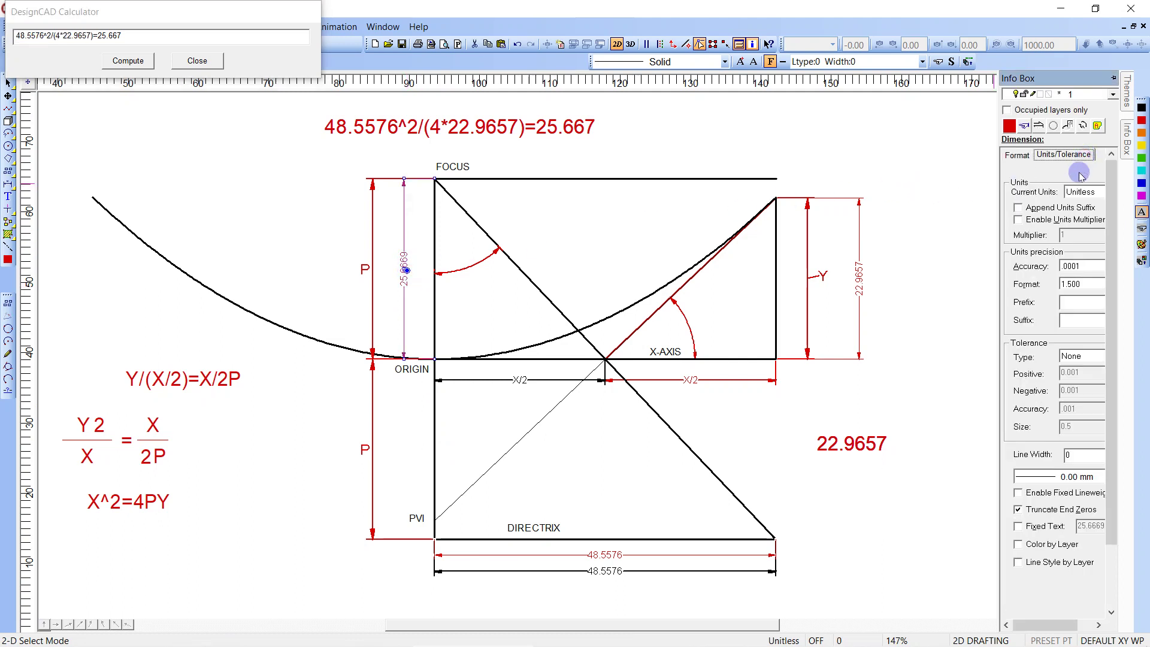
pyautogui.click(1075, 267)
pyautogui.click(1078, 288)
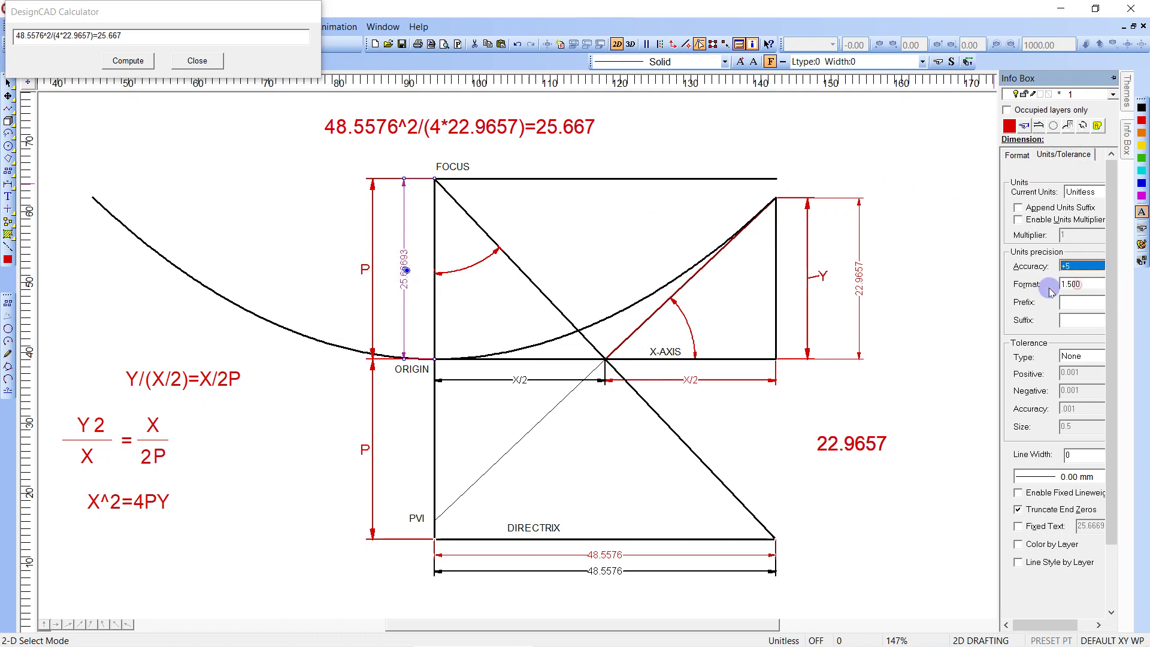
pyautogui.click(628, 217)
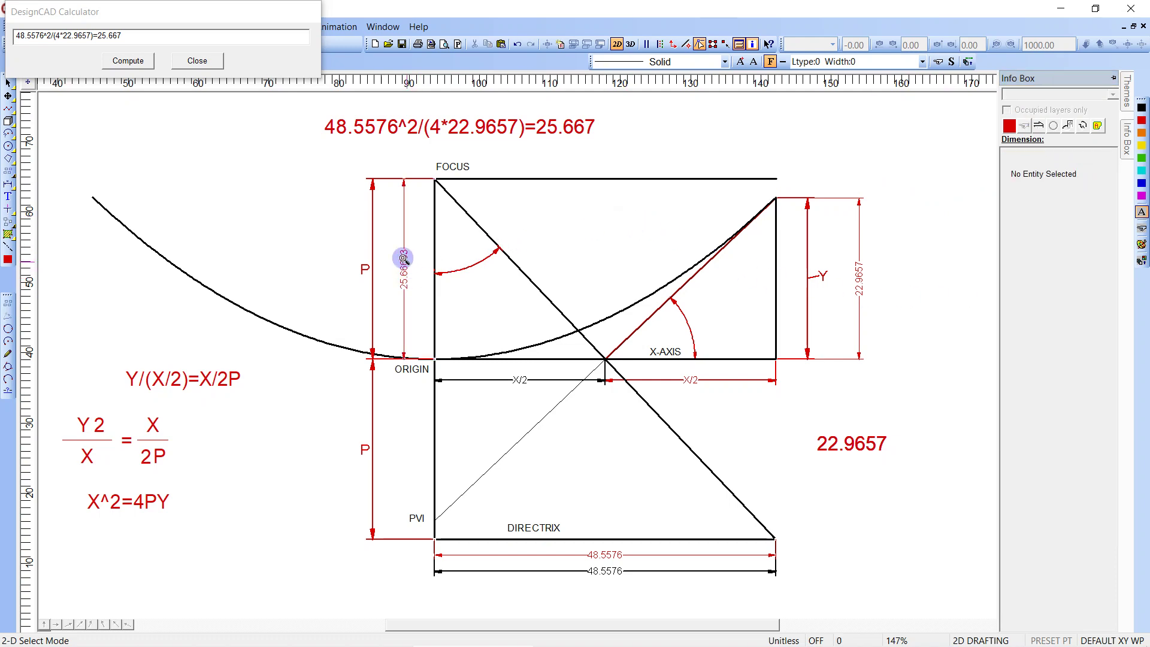
pyautogui.press('w')
pyautogui.click(332, 170)
pyautogui.click(521, 373)
pyautogui.scroll(-5, 539, 368)
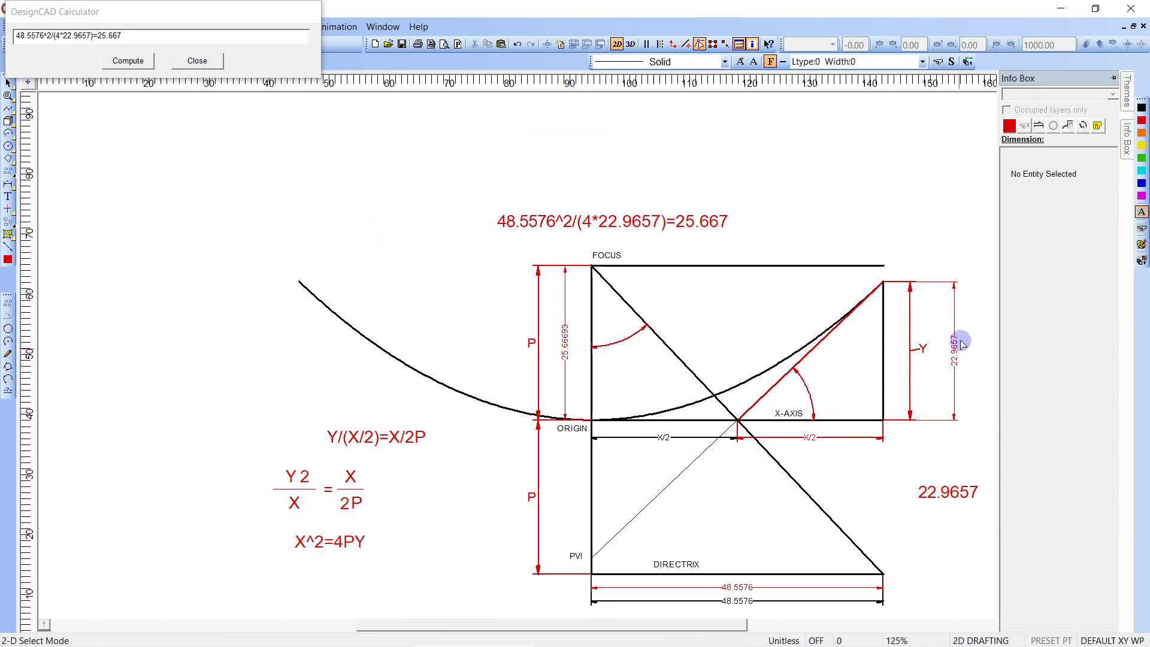
pyautogui.click(954, 350)
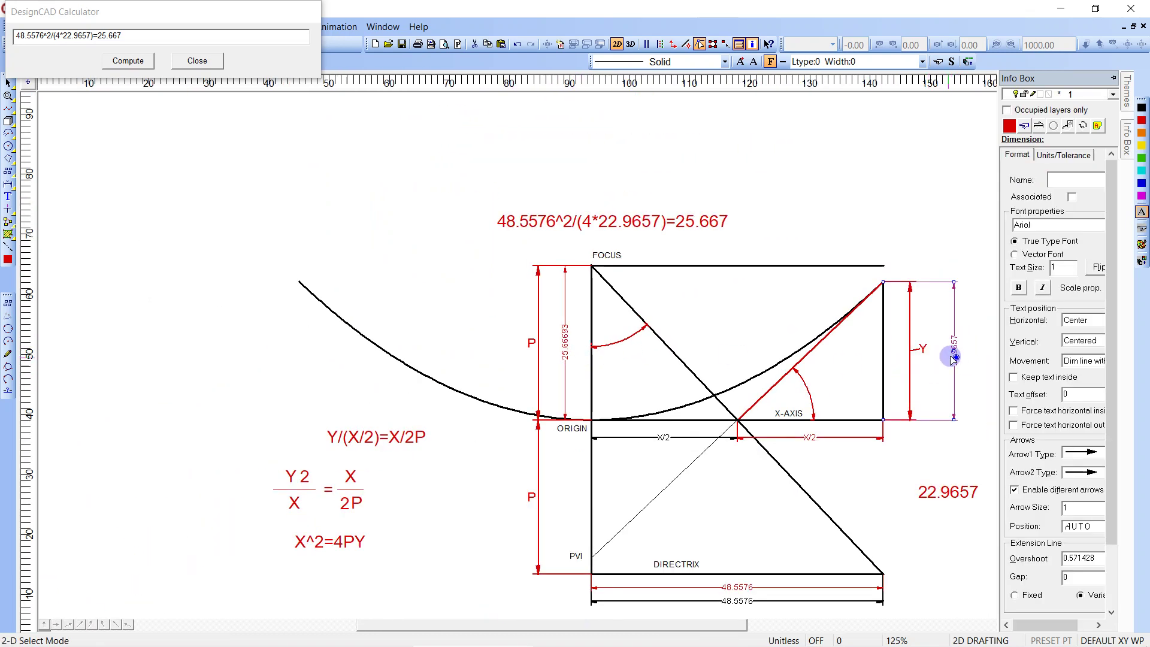
pyautogui.click(780, 323)
pyautogui.moveTo(780, 319); pyautogui.dragTo(621, 275, button='middle')
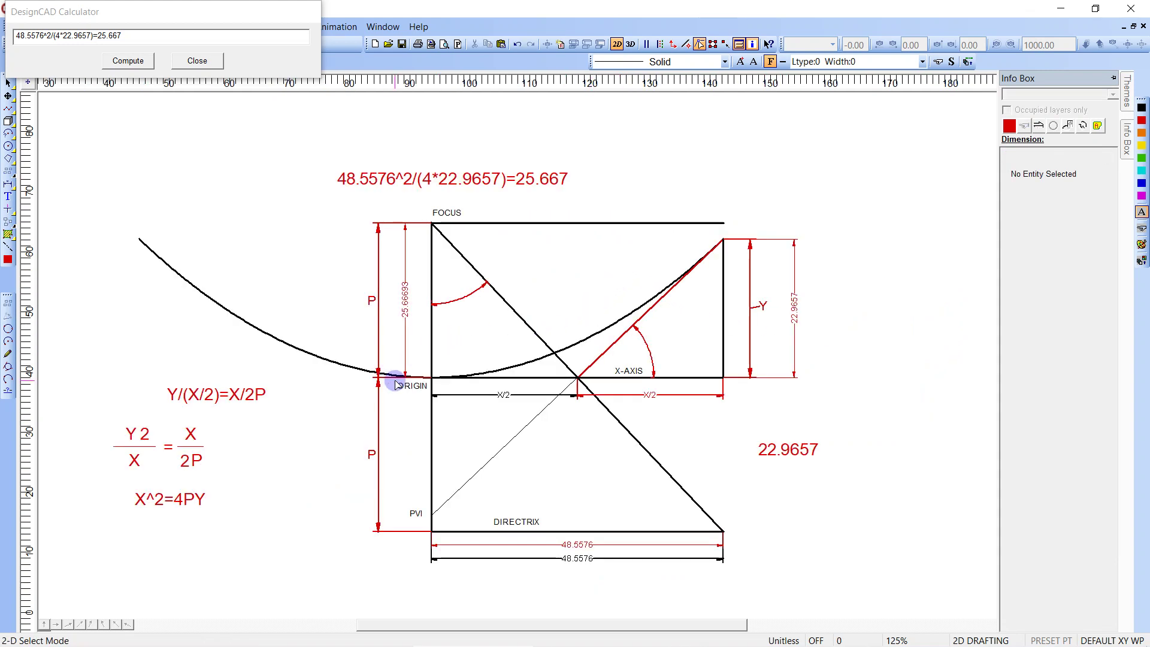
# Step: Delete the thin vertical dimension between the origin and the focus, and close the calculator
pyautogui.click(405, 299)
pyautogui.press('Delete')
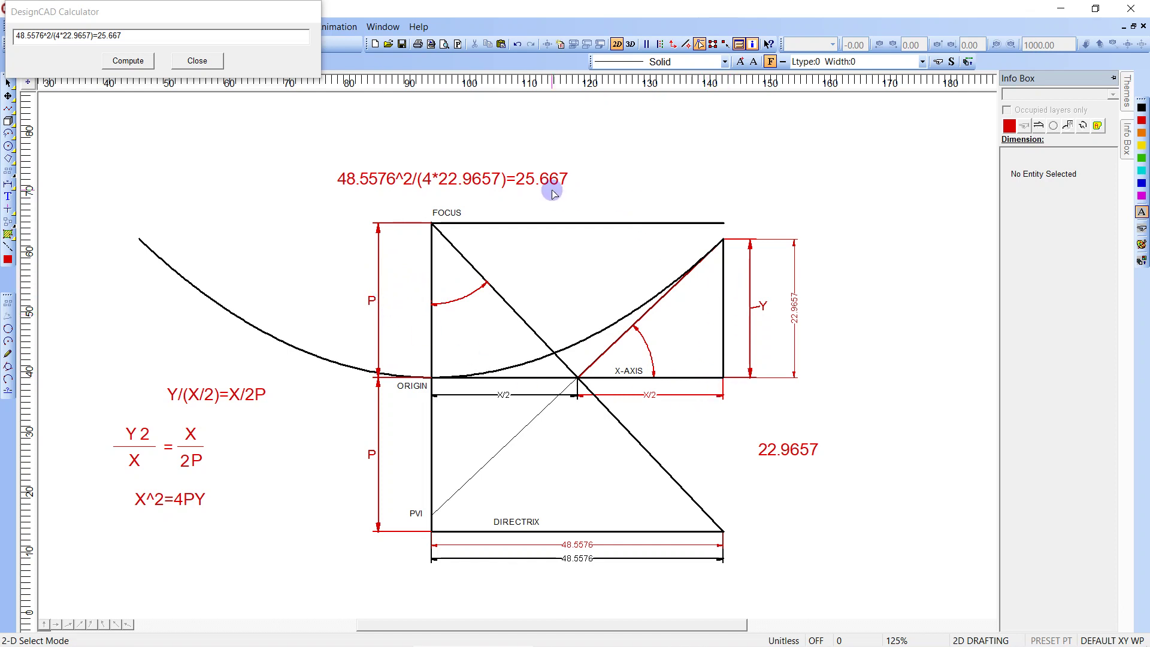
pyautogui.click(207, 62)
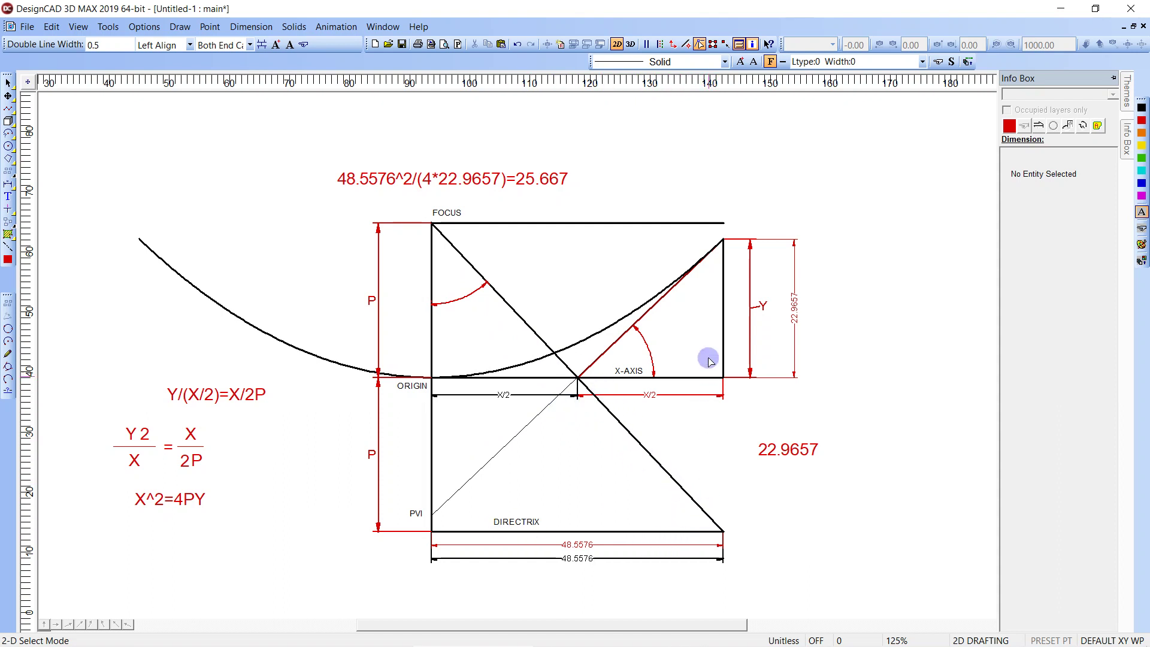
# Step: Draw a red vertical line from the parabola's right endpoint down to the end of the directrix
pyautogui.press('t')
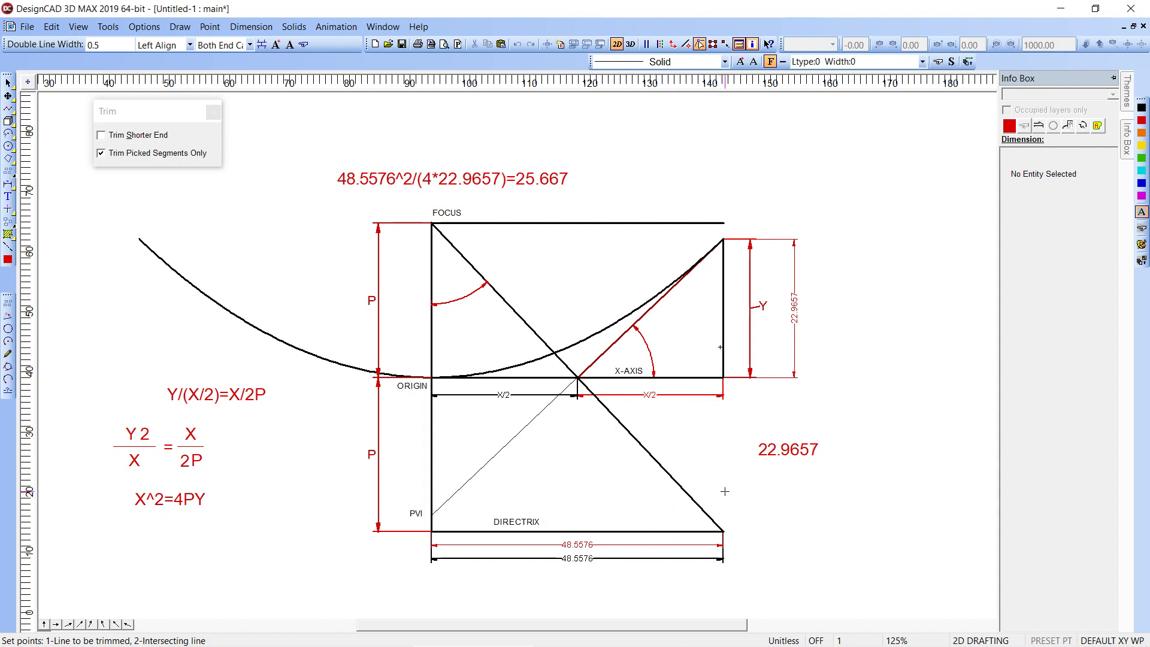
pyautogui.click(721, 503)
pyautogui.click(723, 534)
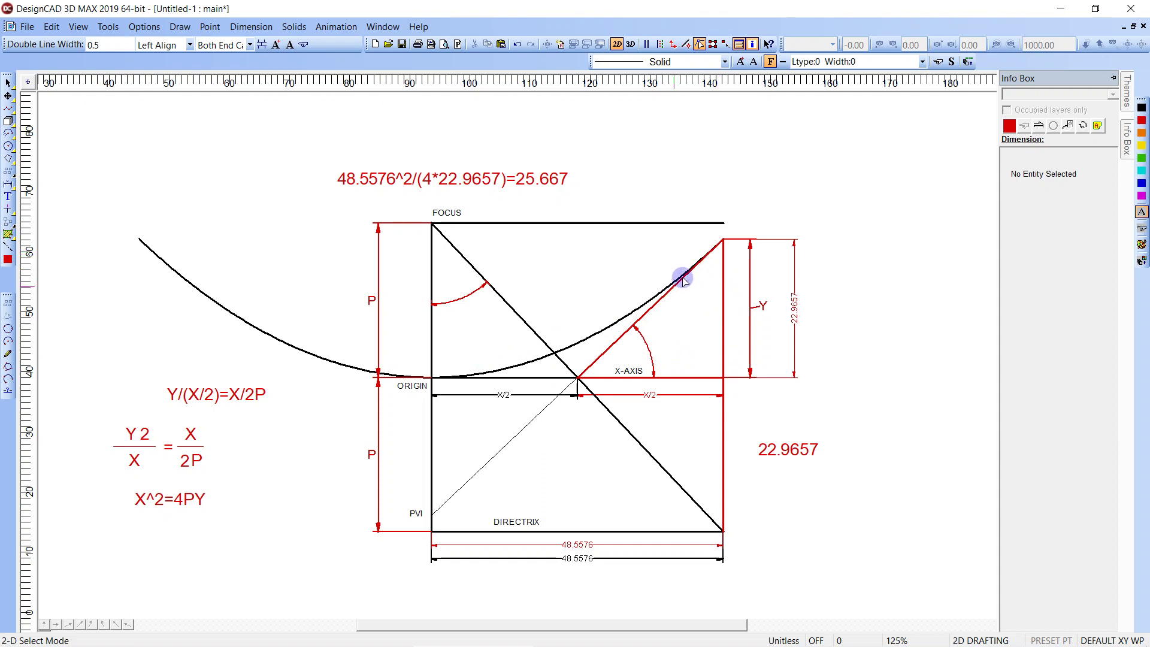
# Step: Place a Cross point mark of size 1 where the red tangent meets the parabola's right endpoint
pyautogui.press('/')
pyautogui.click(708, 233)
pyautogui.click(731, 250)
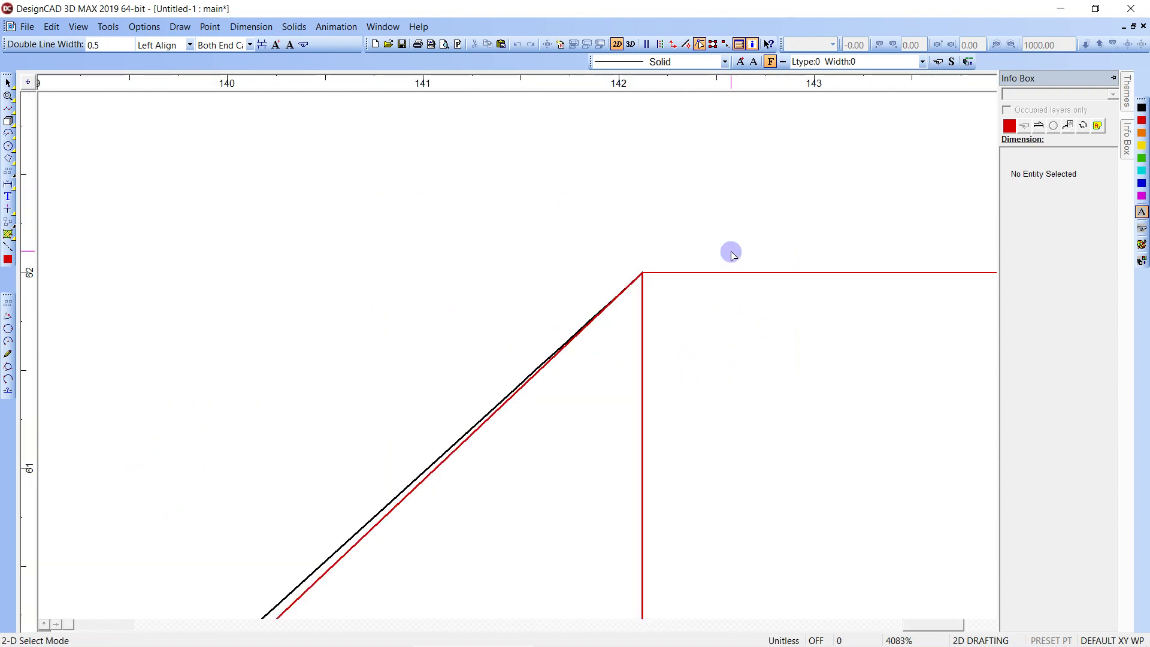
pyautogui.press('/')
pyautogui.click(634, 261)
pyautogui.click(655, 284)
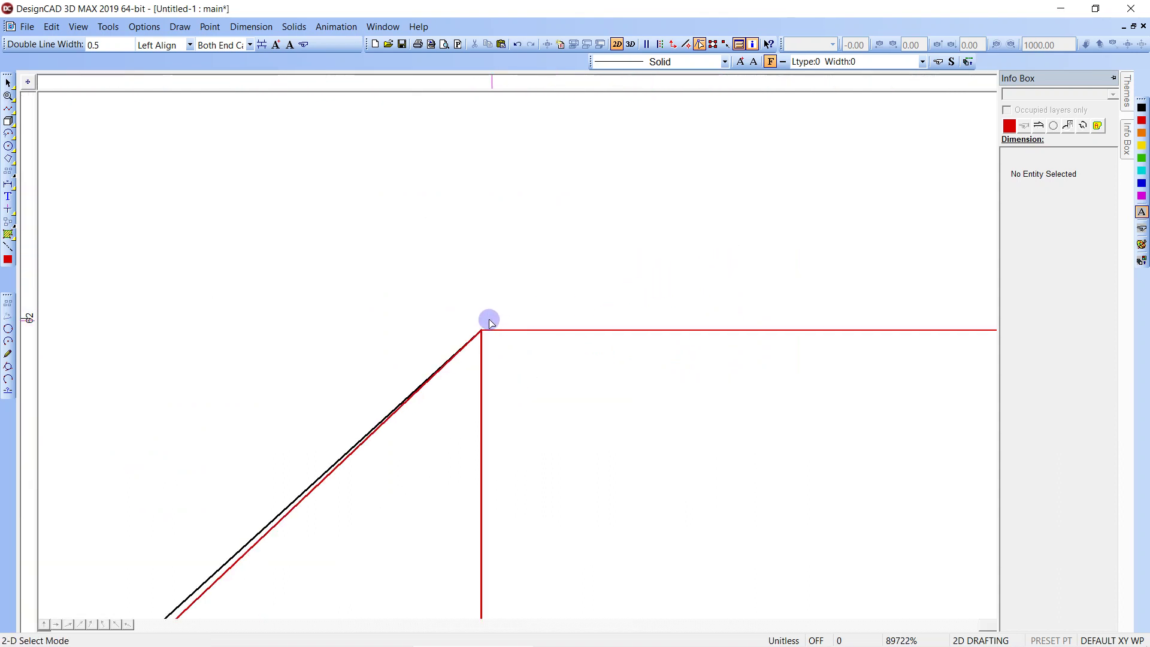
pyautogui.scroll(-9, 494, 318)
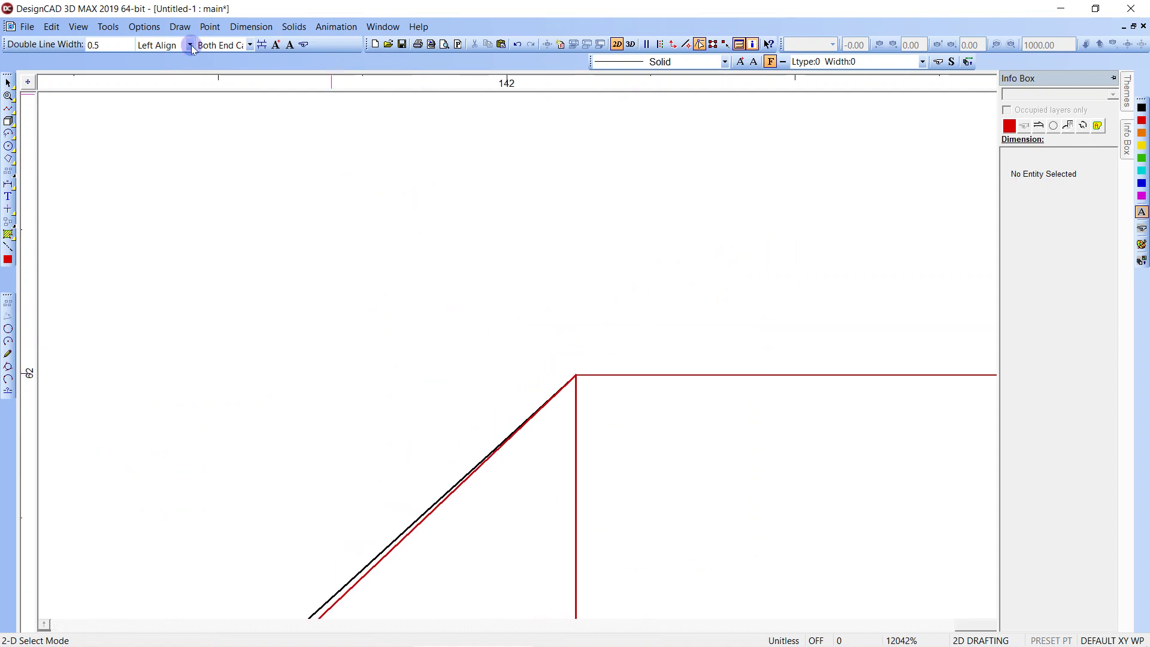
pyautogui.click(180, 27)
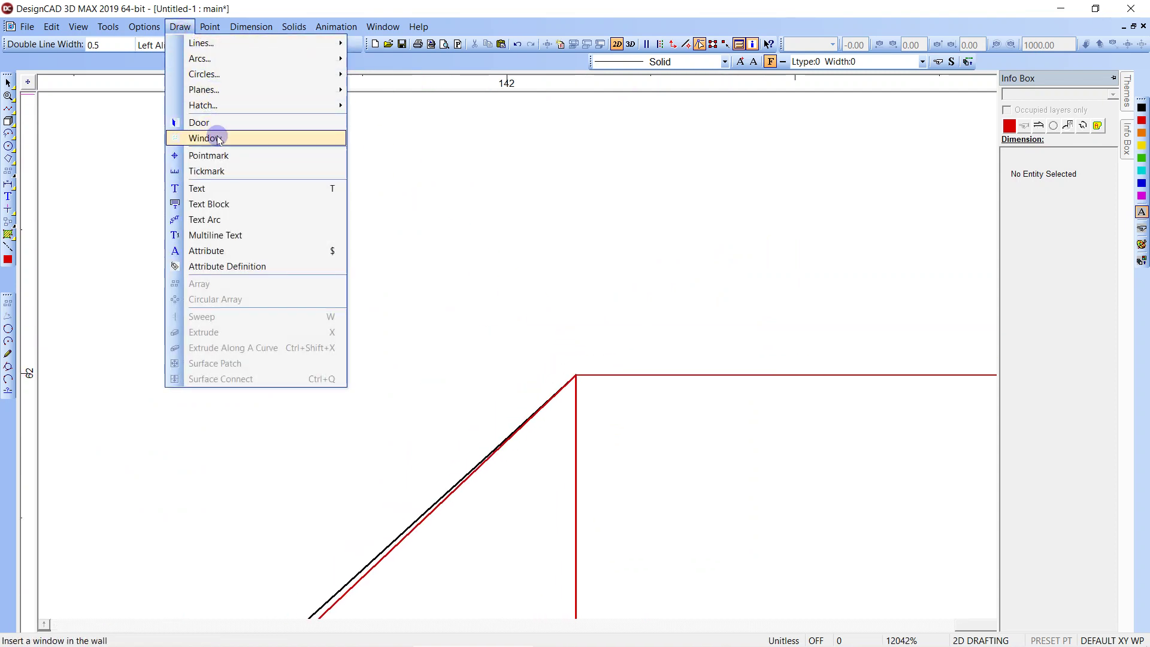
pyautogui.click(222, 155)
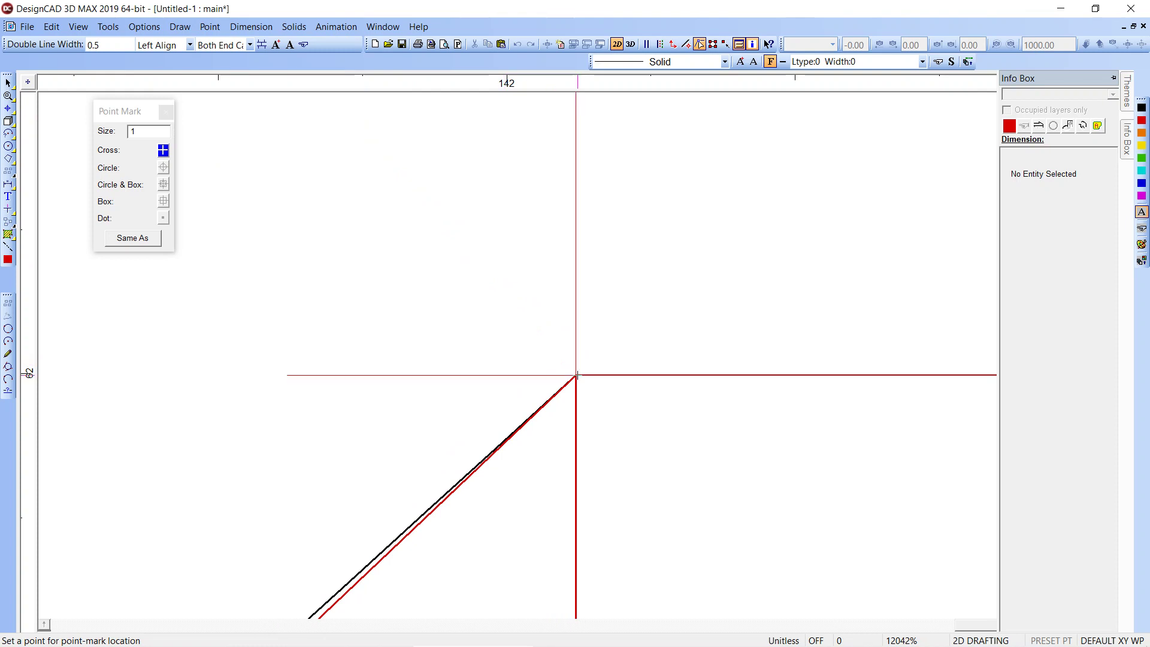
pyautogui.scroll(-3, 572, 368)
pyautogui.scroll(-2, 571, 372)
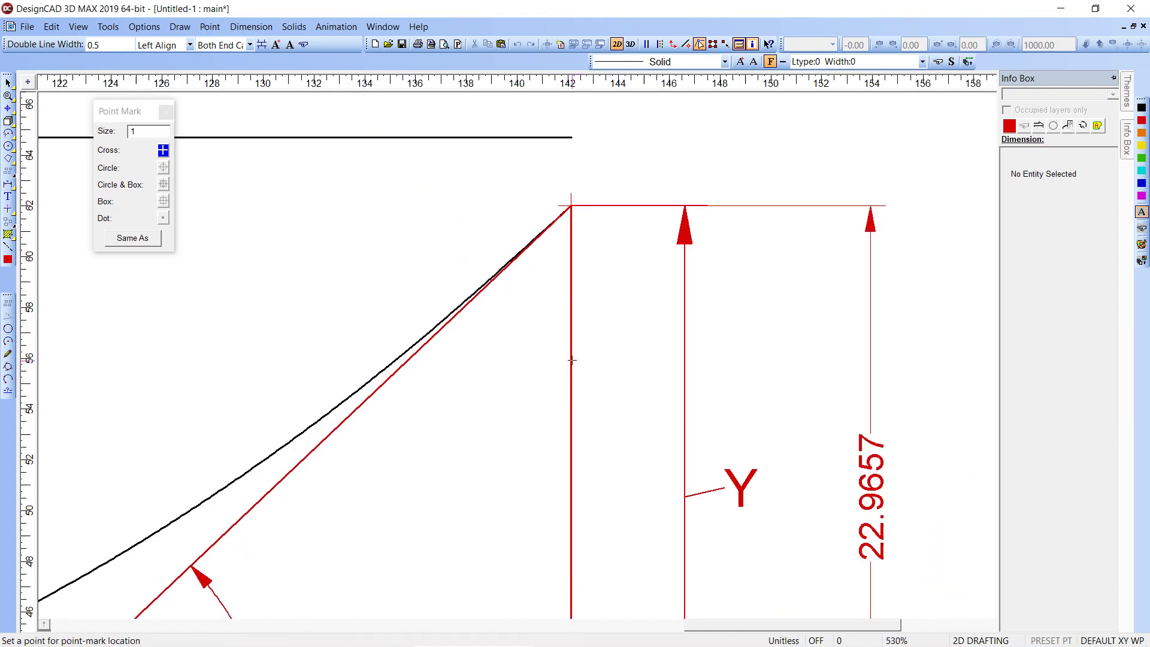
# Step: Extend the thin line from PVI along the tangent past the parabola's right endpoint and trim it back at that point
pyautogui.press('x')
pyautogui.click(405, 364)
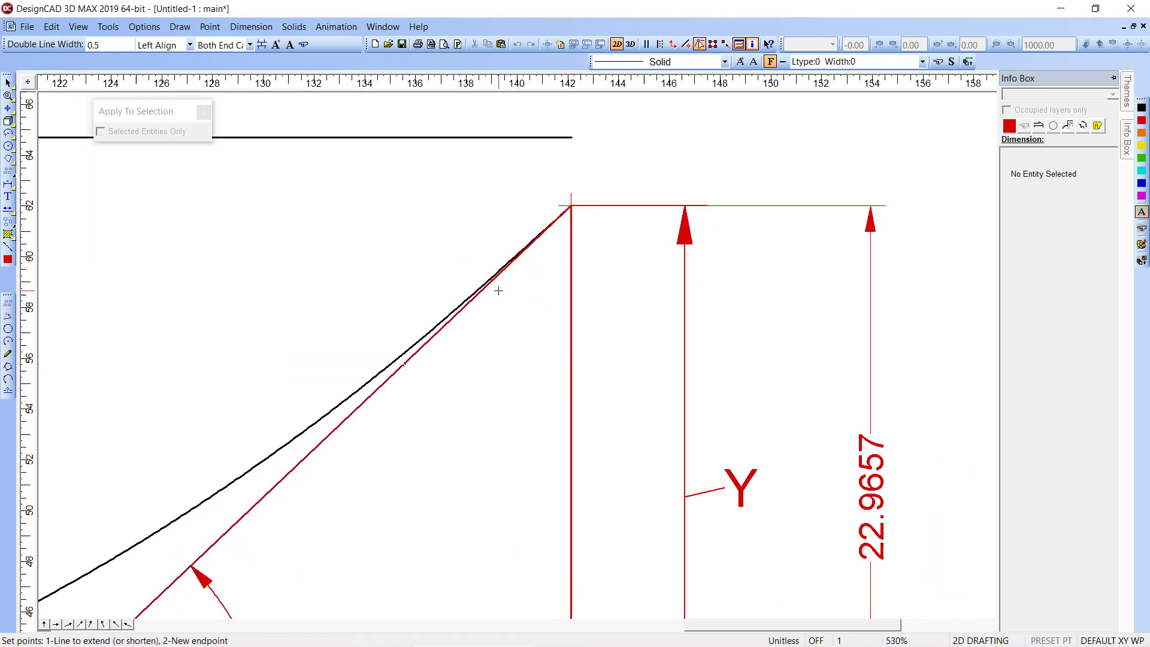
pyautogui.click(666, 146)
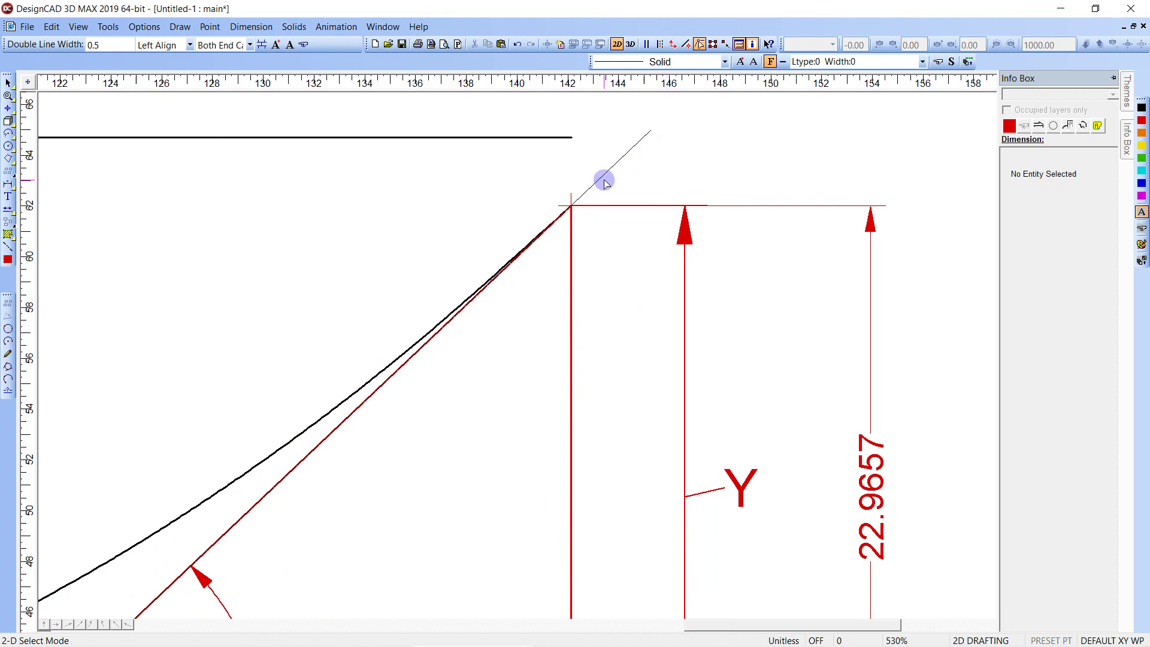
pyautogui.scroll(-3, 544, 379)
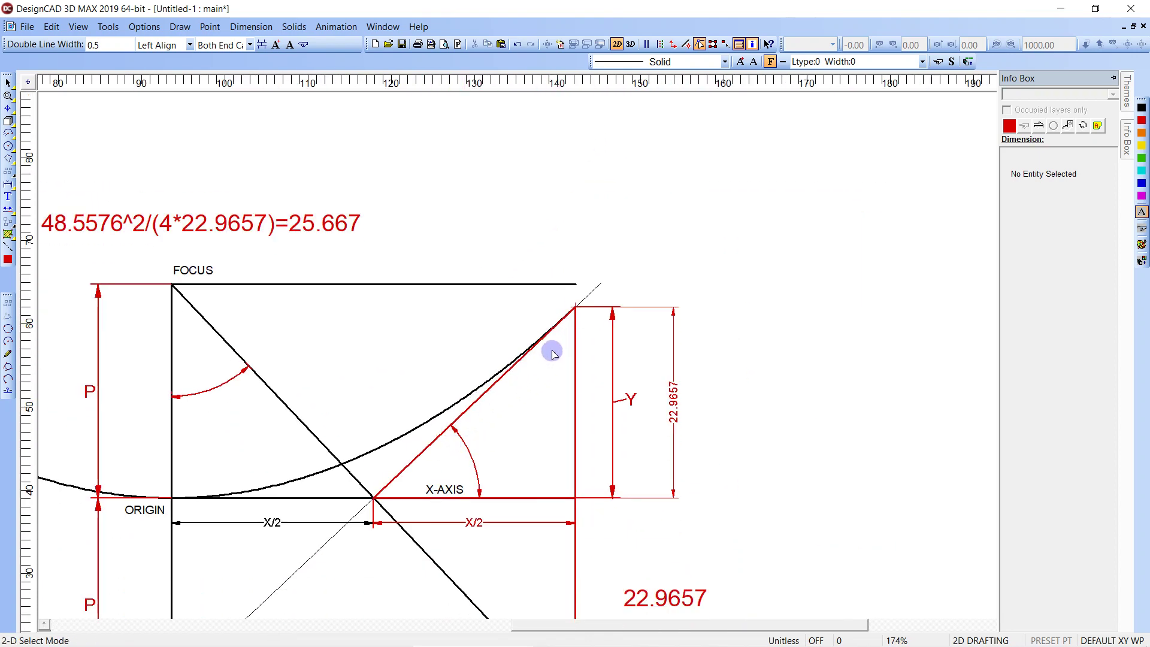
pyautogui.hotkey('ctrl', 't')
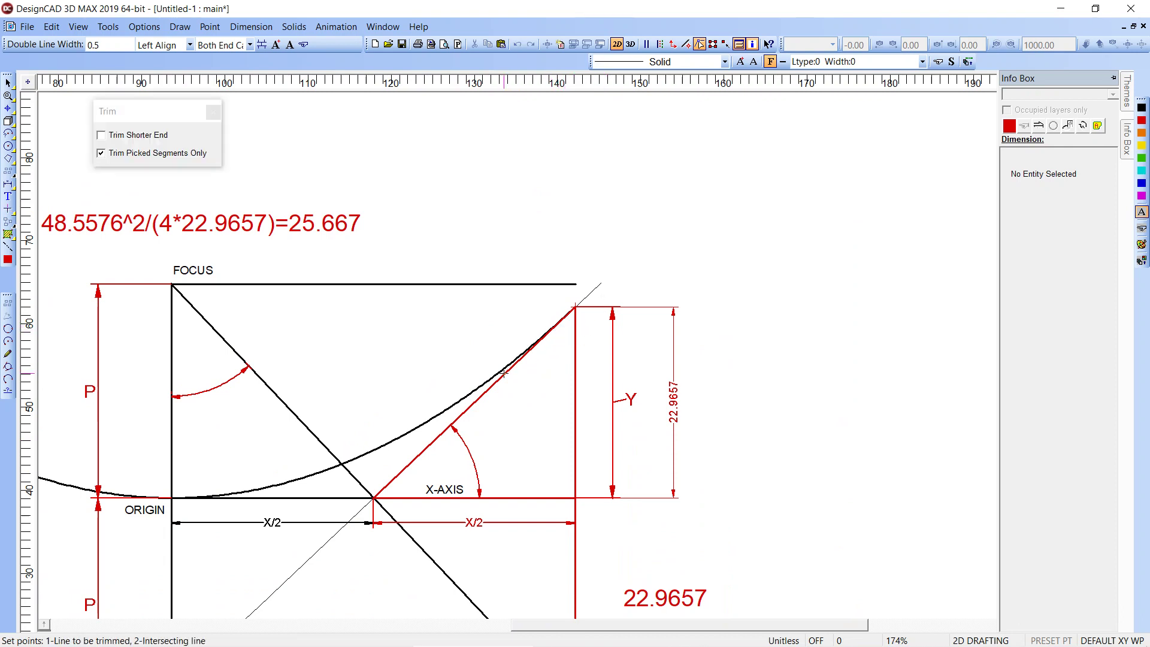
pyautogui.press('Escape')
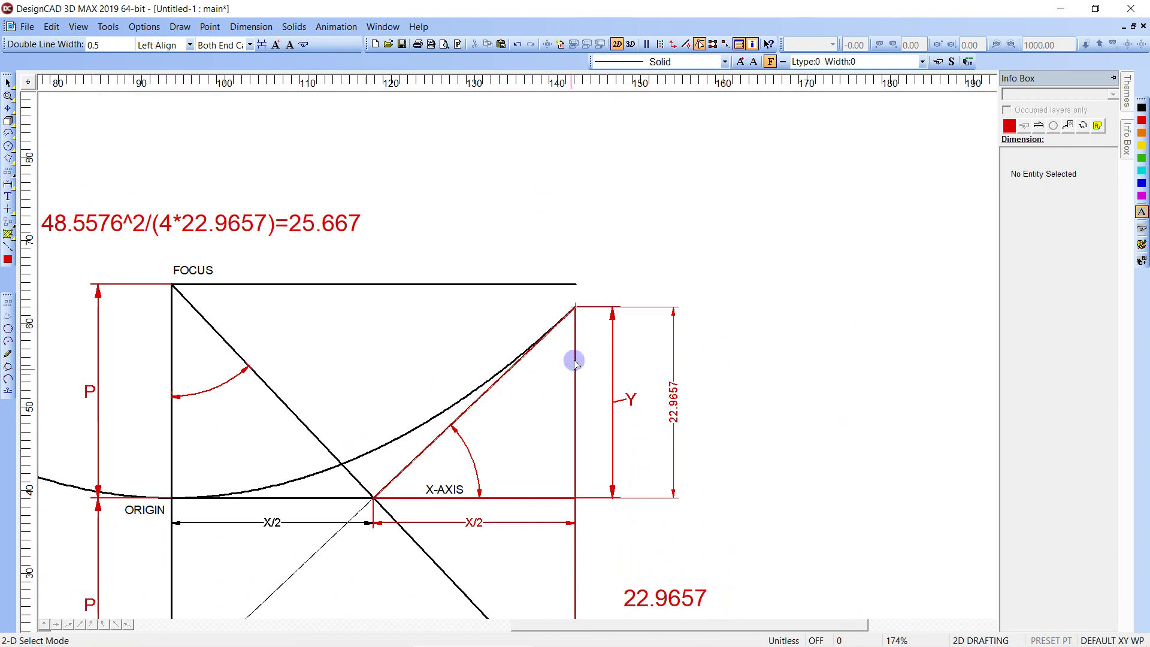
# Step: Draw a vertical line about 30.67 long from a point on the parabola near X/2 straight down to the directrix
pyautogui.scroll(-3, 539, 359)
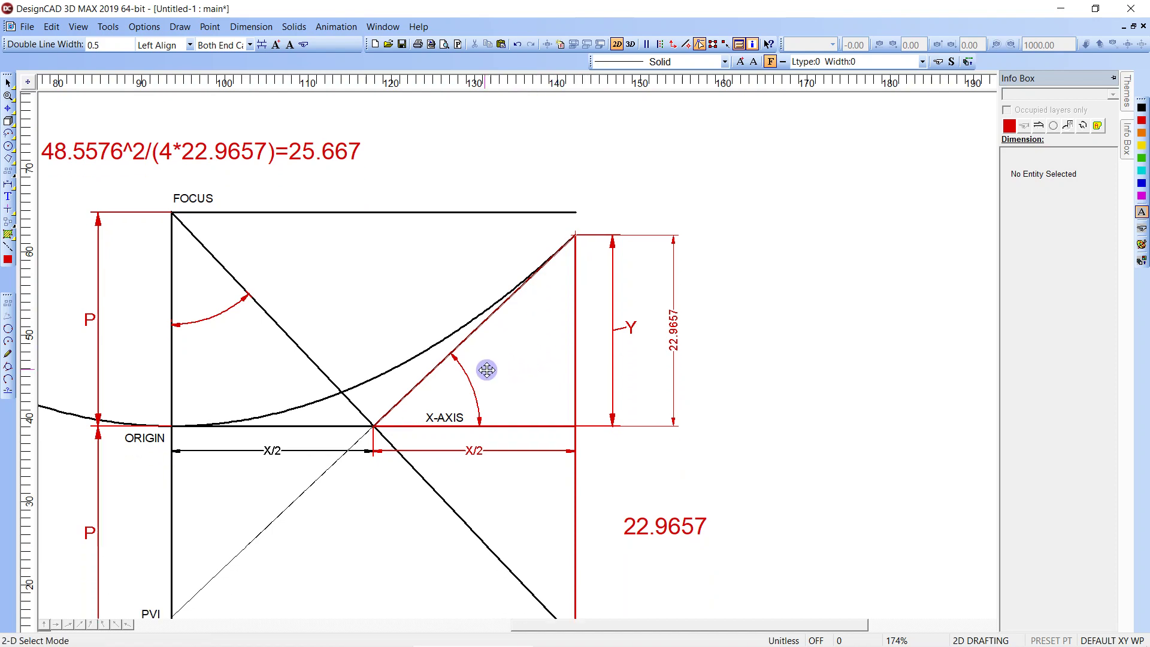
pyautogui.moveTo(493, 369); pyautogui.dragTo(626, 315, button='middle')
pyautogui.keyDown('ctrl'); pyautogui.scroll(-2, 626, 323); pyautogui.keyUp('ctrl')
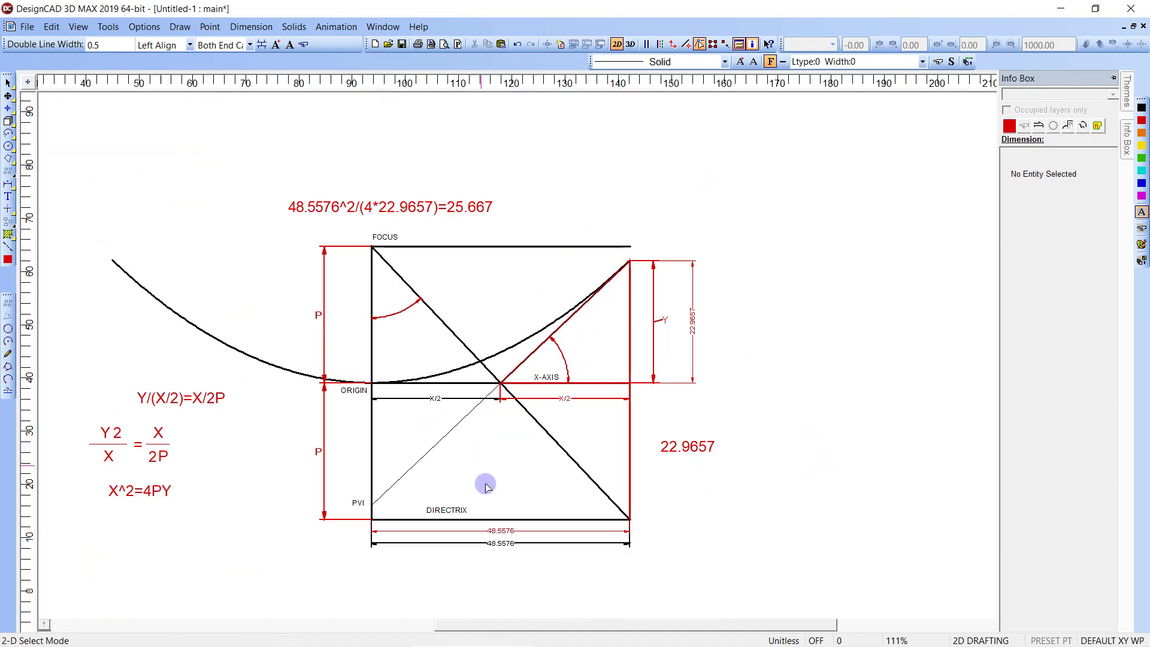
pyautogui.press('l')
pyautogui.click(493, 356)
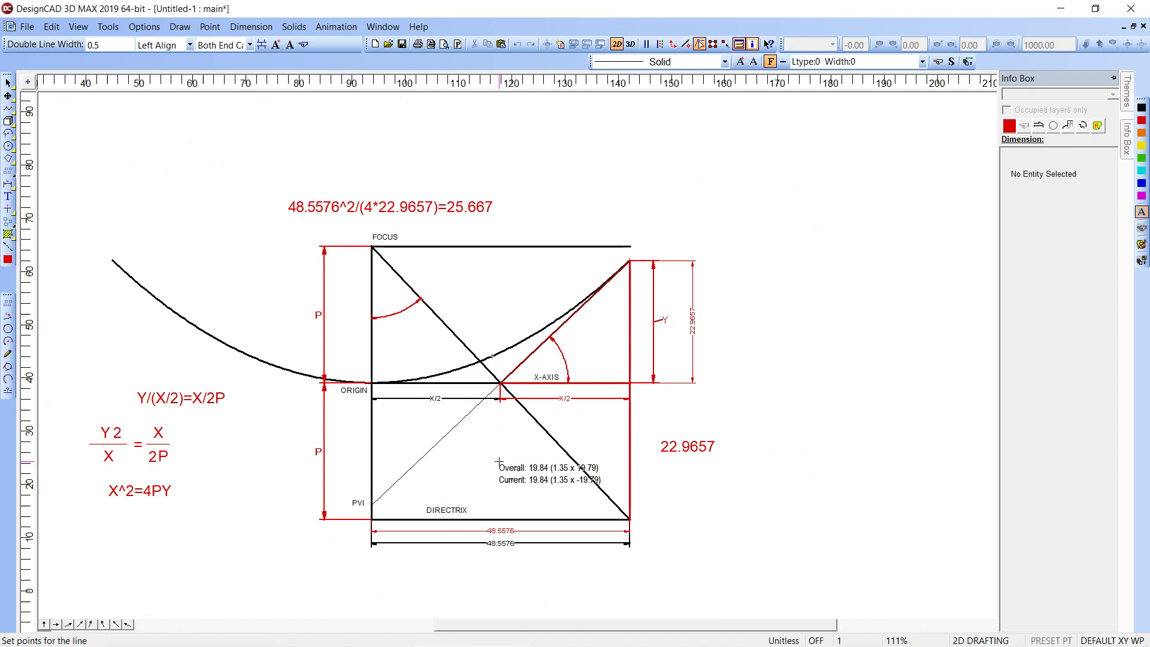
pyautogui.press('o')
pyautogui.click(491, 519)
pyautogui.click(493, 519)
# Step: Set the line width to 0.40 mm for the new vertical line and for further drawing
pyautogui.click(487, 468)
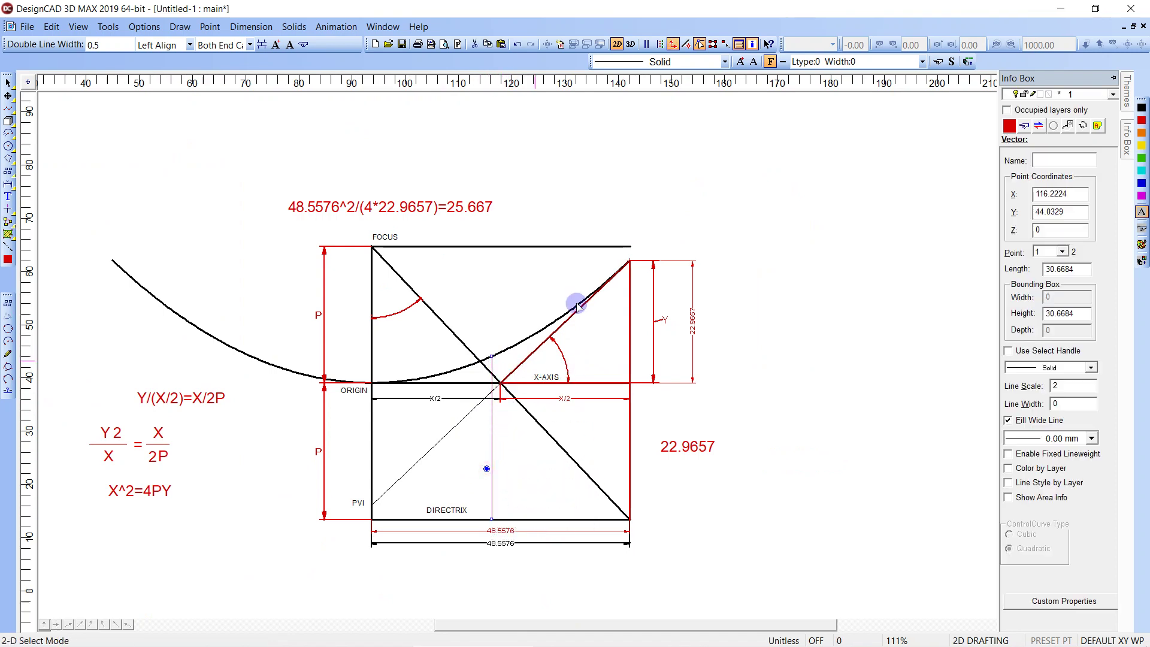
pyautogui.click(849, 62)
pyautogui.click(849, 77)
pyautogui.click(754, 62)
pyautogui.click(608, 352)
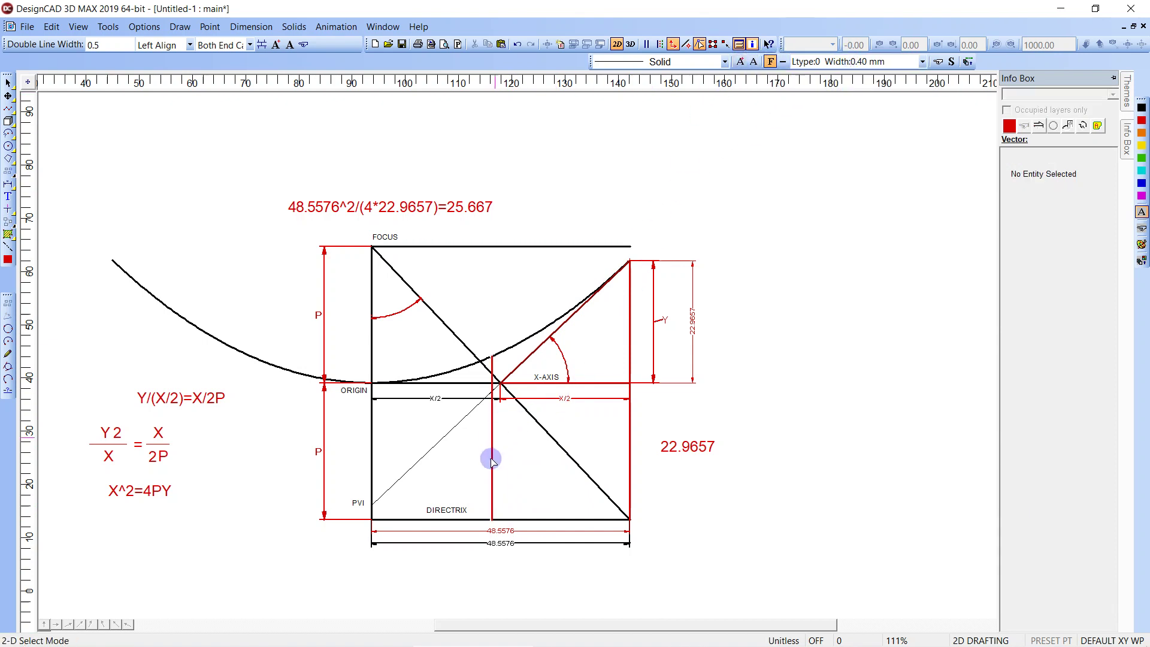
# Step: Move the parabola up and away from the diagram, clear of the calculation text above FOCUS
pyautogui.click(502, 354)
pyautogui.moveTo(502, 353); pyautogui.dragTo(426, 151)
pyautogui.click(487, 317)
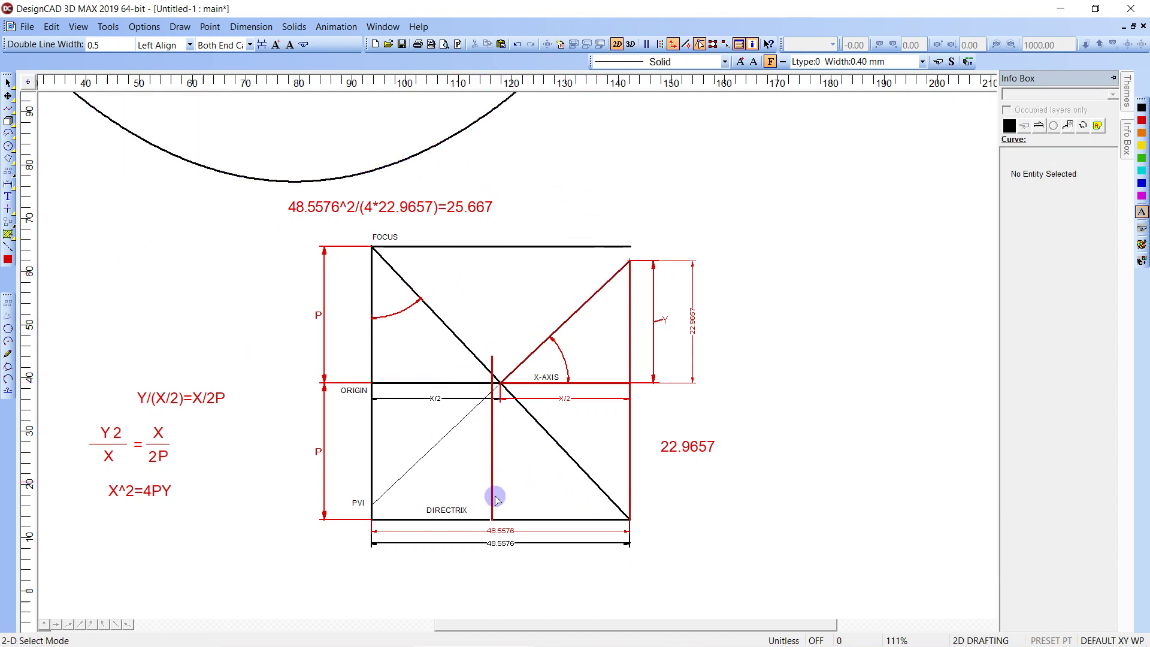
# Step: Draw a line from the foot of the new vertical on the directrix to the focus
pyautogui.press('v')
pyautogui.click(491, 519)
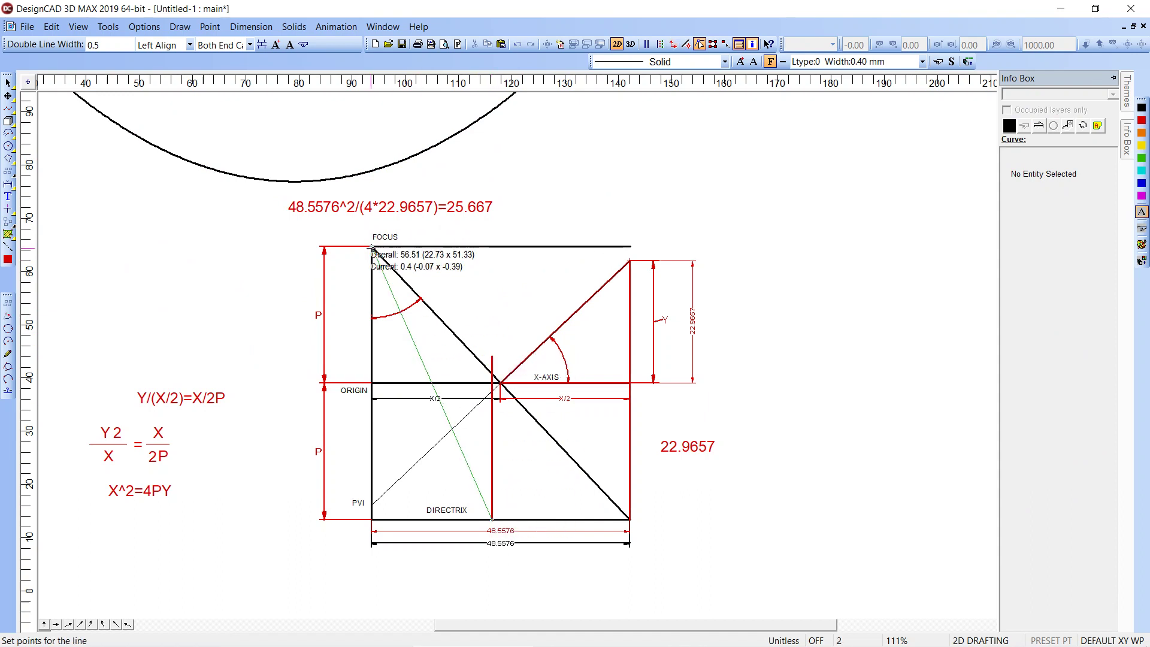
pyautogui.click(390, 288)
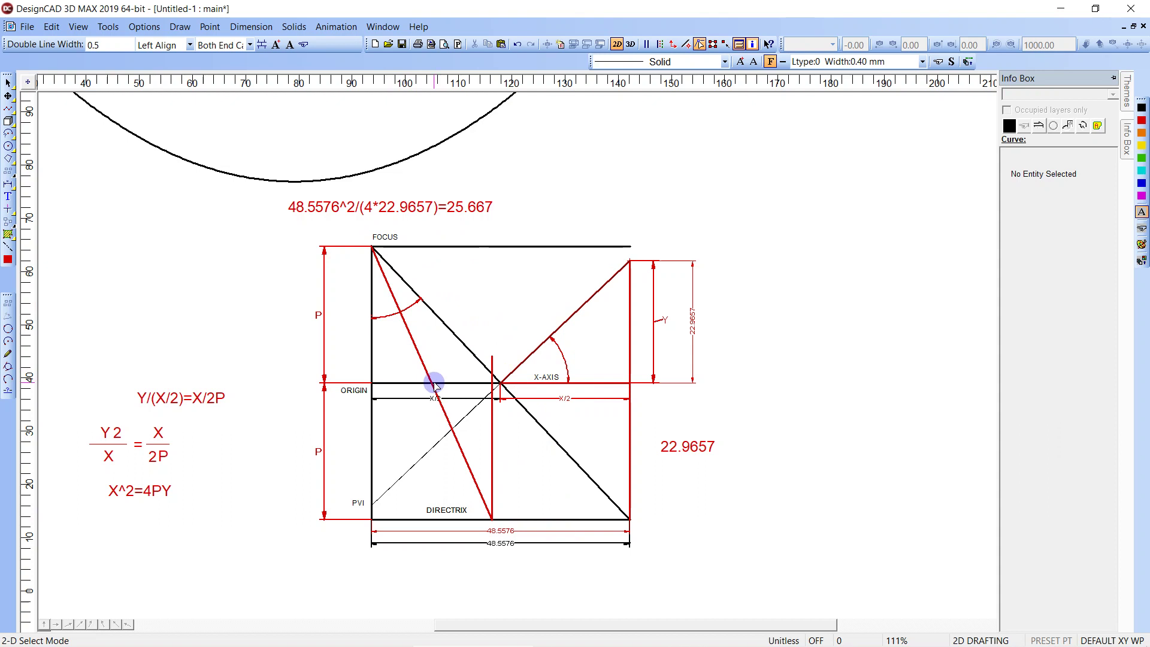
# Step: Draw a line at 90 degrees to the new focus line from its X-axis crossing, ending at the top of the short vertical
pyautogui.press('l')
pyautogui.click(431, 382)
pyautogui.rightClick(438, 378)
pyautogui.click(473, 275)
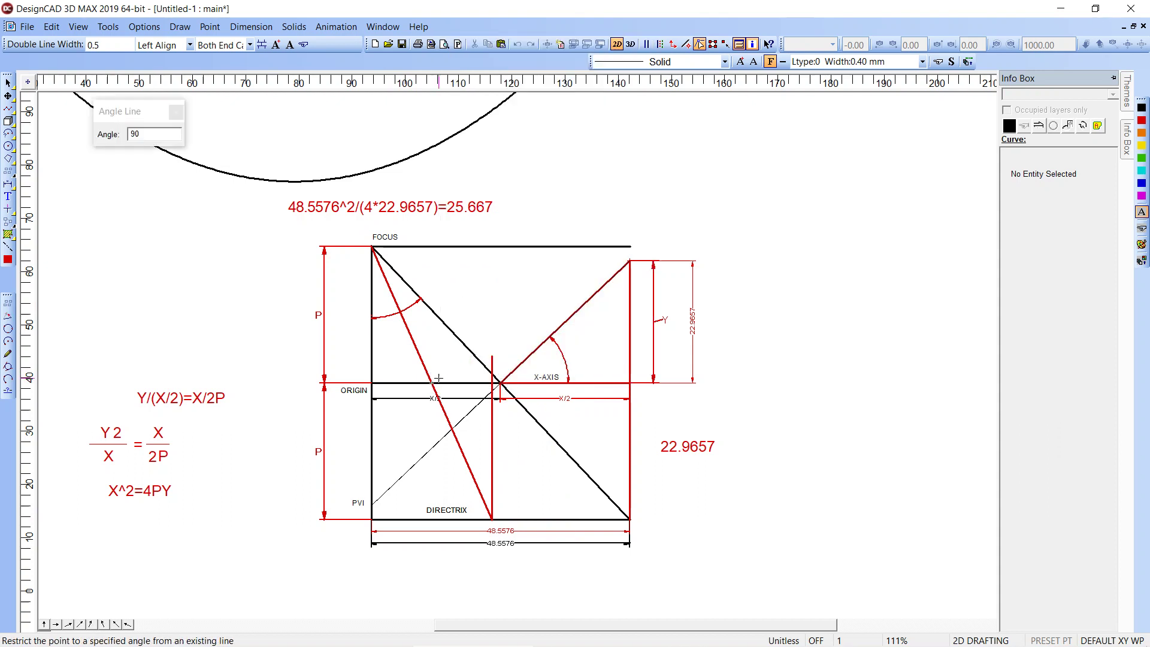
pyautogui.click(439, 378)
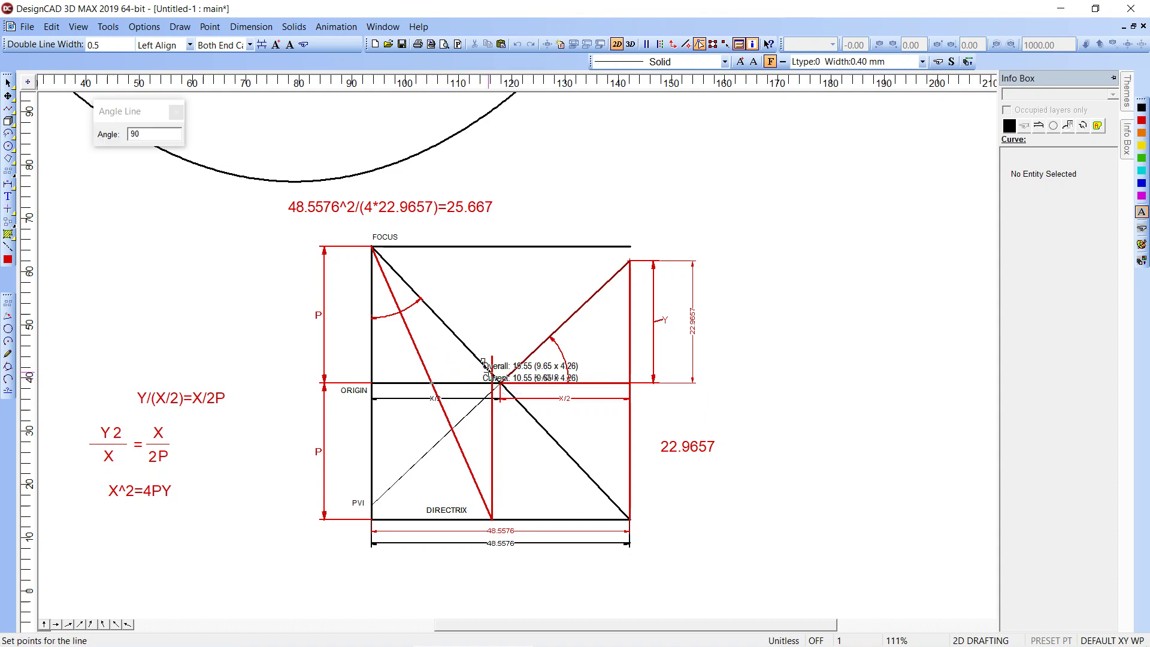
pyautogui.click(498, 353)
pyautogui.press('t')
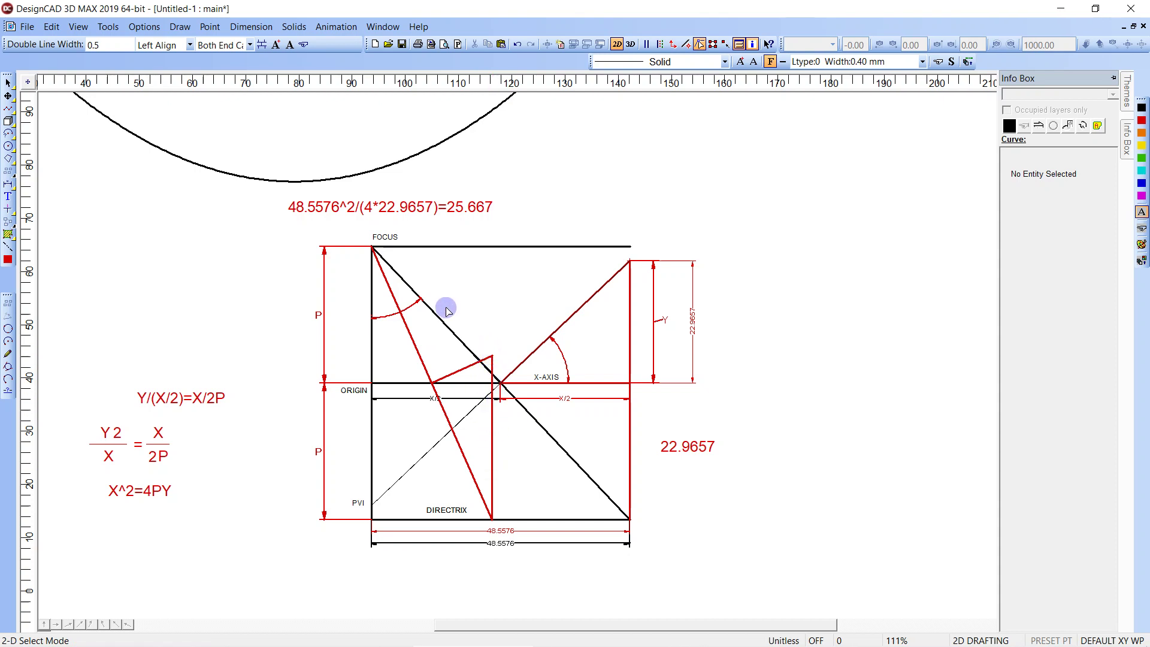
# Step: Place a Circle point mark where the perpendicular meets the top of the short vertical line
pyautogui.click(179, 27)
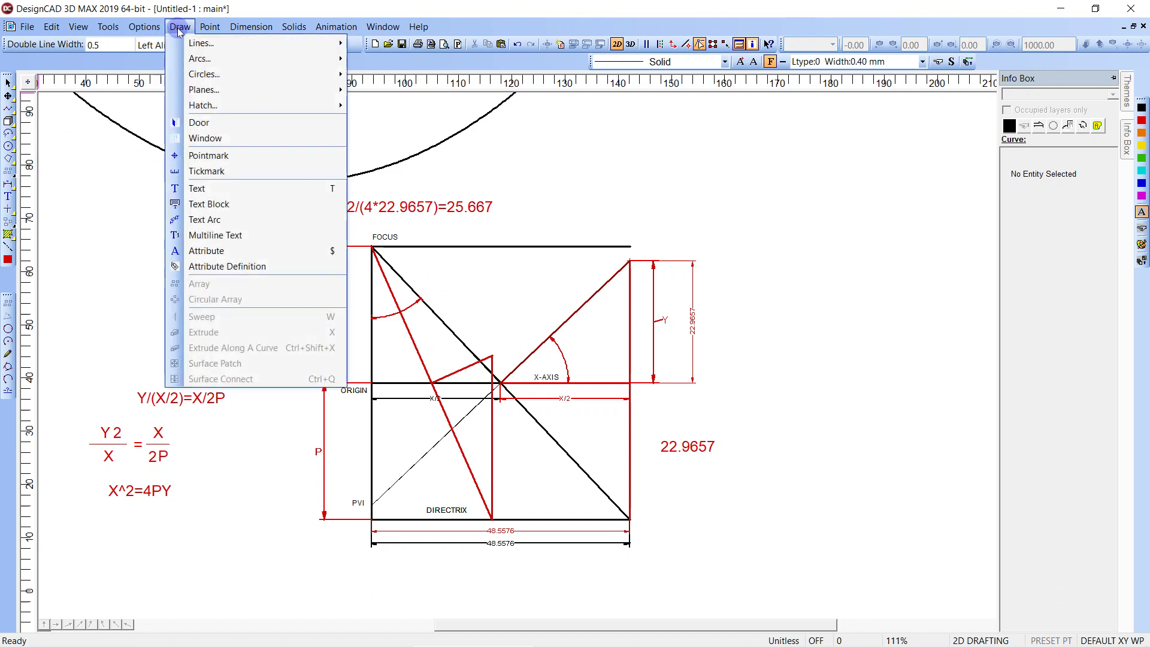
pyautogui.click(206, 155)
pyautogui.click(164, 169)
pyautogui.click(491, 355)
pyautogui.press('Escape')
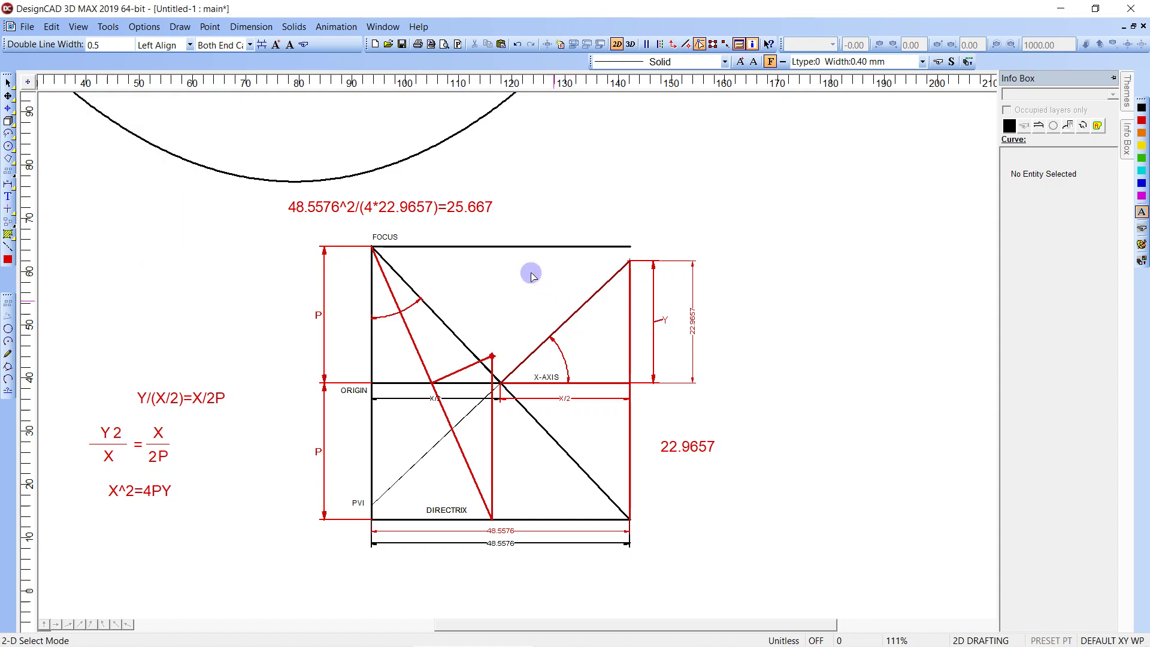
# Step: Move the parabola back into the diagram so that its vertex sits on the origin
pyautogui.click(294, 182)
pyautogui.press('m')
pyautogui.click(294, 181)
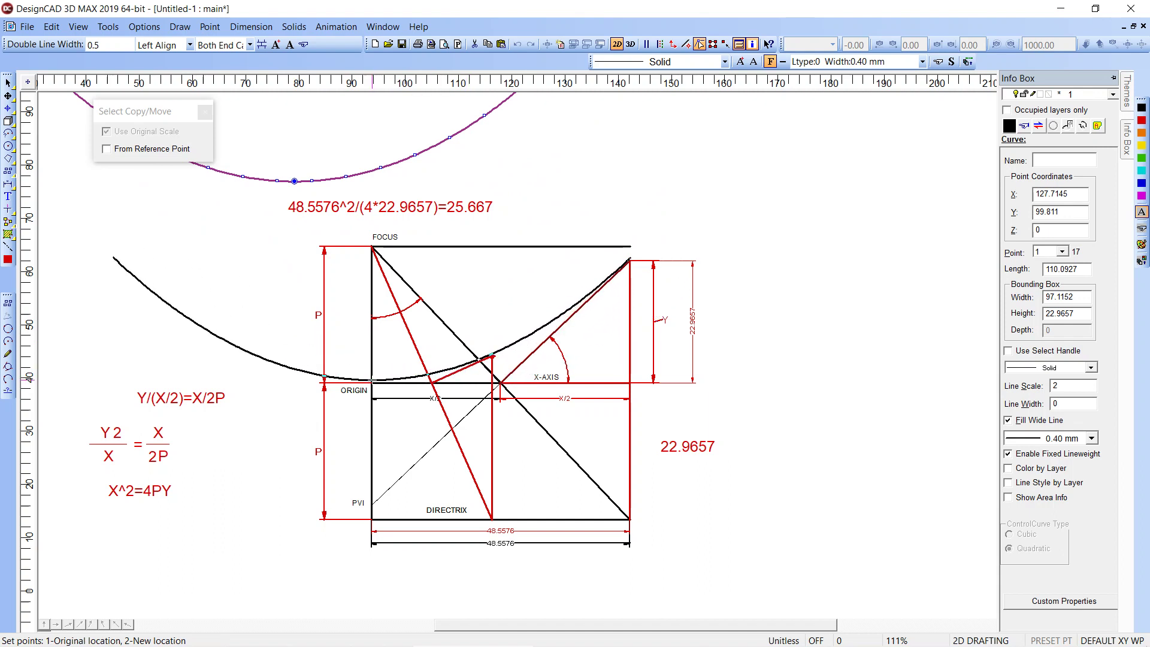
pyautogui.click(371, 381)
# Step: Examine the circled point mark up close to check whether the parabola passes through it and touches the perpendicular there
pyautogui.press('z')
pyautogui.click(476, 339)
pyautogui.click(507, 380)
pyautogui.click(551, 346)
pyautogui.press('z')
pyautogui.click(550, 291)
pyautogui.click(587, 329)
pyautogui.press('z')
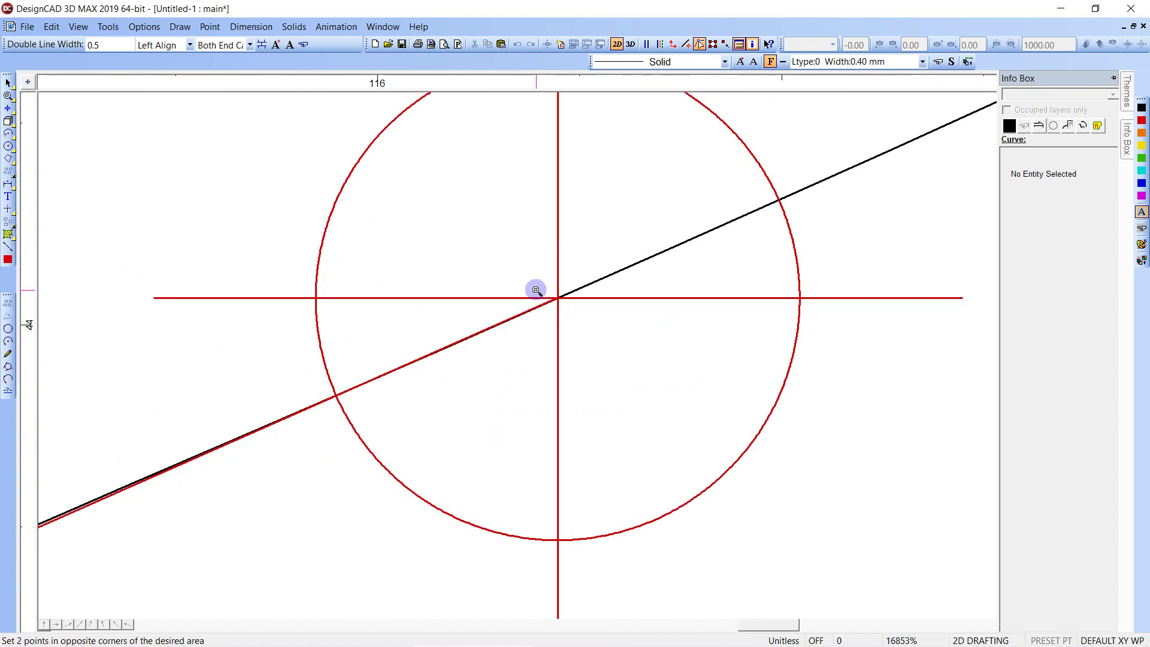
pyautogui.click(533, 287)
pyautogui.click(578, 308)
pyautogui.press('z')
pyautogui.click(538, 297)
pyautogui.click(581, 335)
pyautogui.scroll(-8, 571, 357)
pyautogui.scroll(-8, 573, 358)
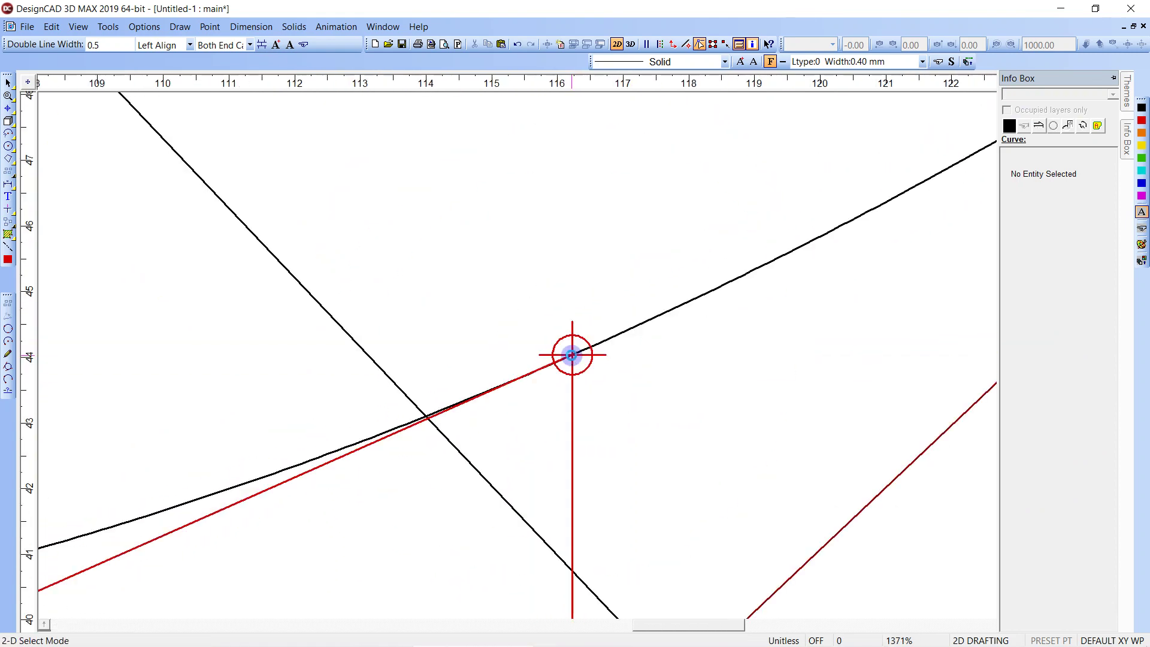
pyautogui.scroll(-6, 570, 356)
pyautogui.scroll(-3, 570, 358)
# Step: Add FreeForm dimensions for the distance from the focus to the circled point and from that point straight down to the directrix
pyautogui.press('d')
pyautogui.click(449, 186)
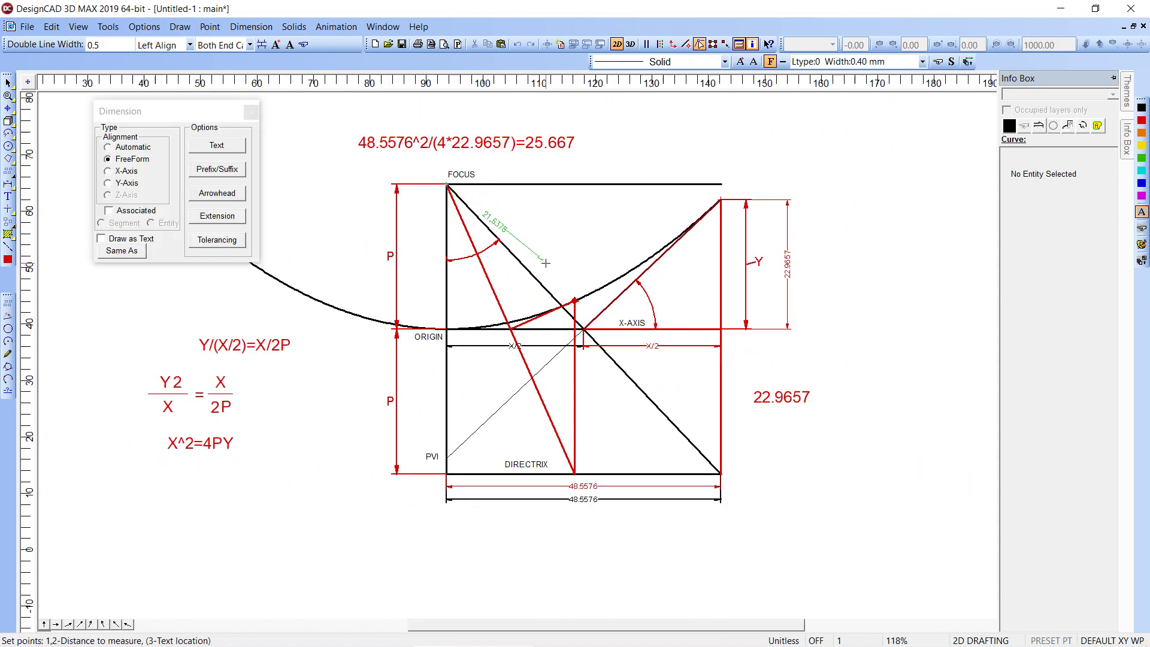
pyautogui.click(574, 299)
pyautogui.click(584, 277)
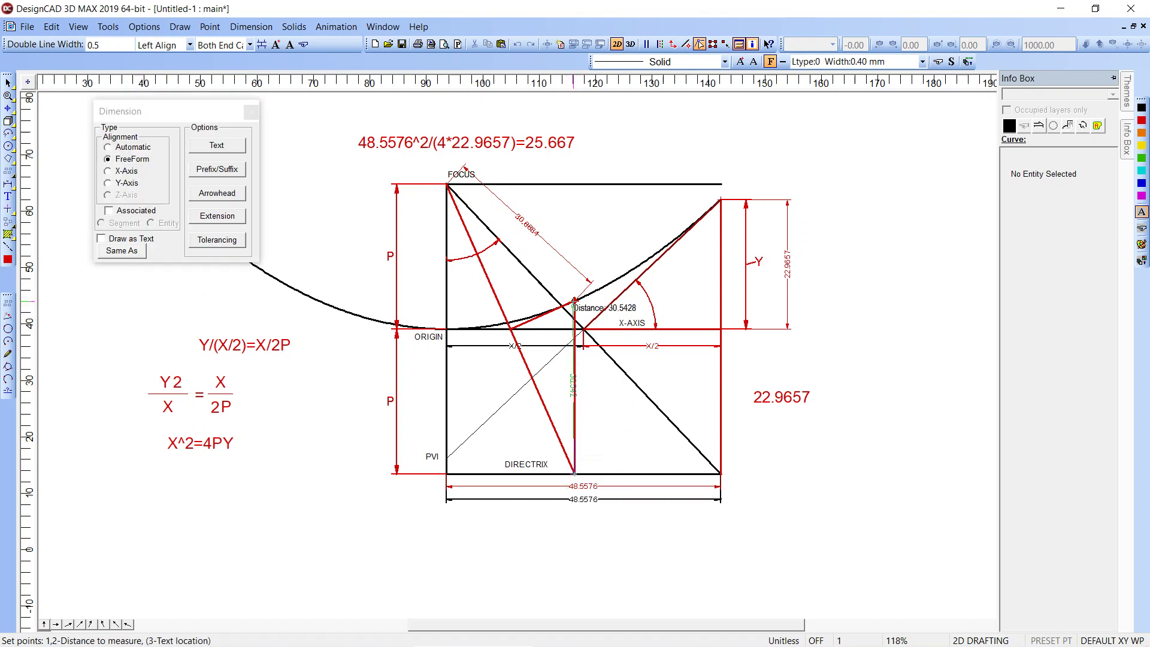
pyautogui.click(574, 300)
pyautogui.click(598, 302)
pyautogui.press('Escape')
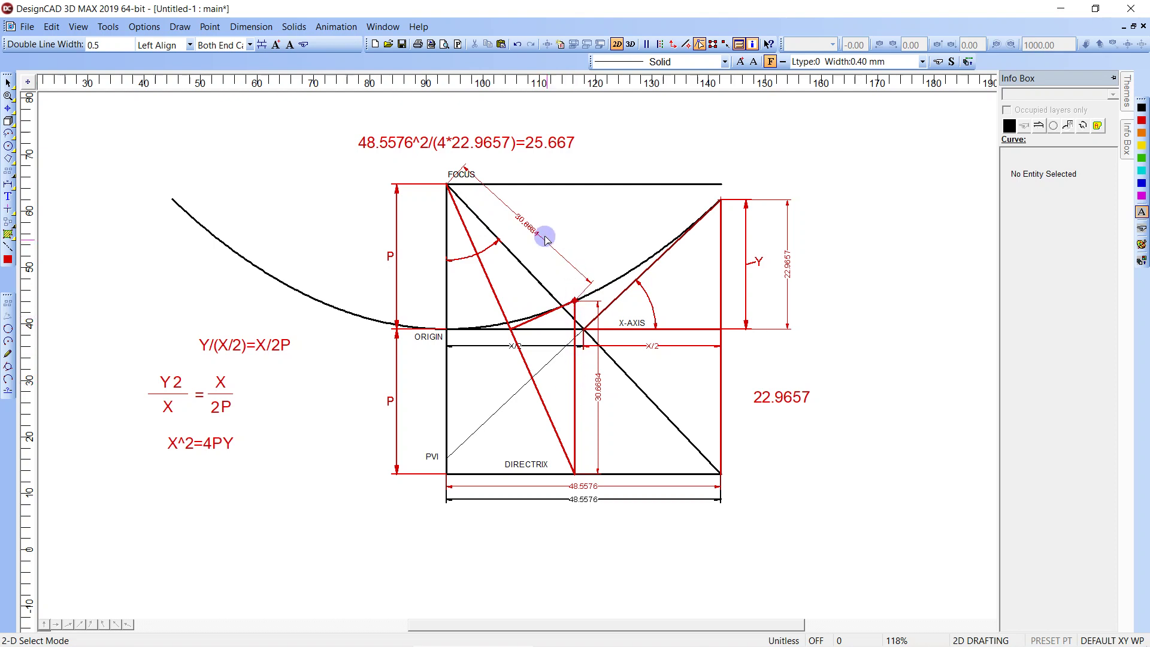
# Step: Delete the two distance dimensions attached to the circled point
pyautogui.click(527, 223)
pyautogui.press('Delete')
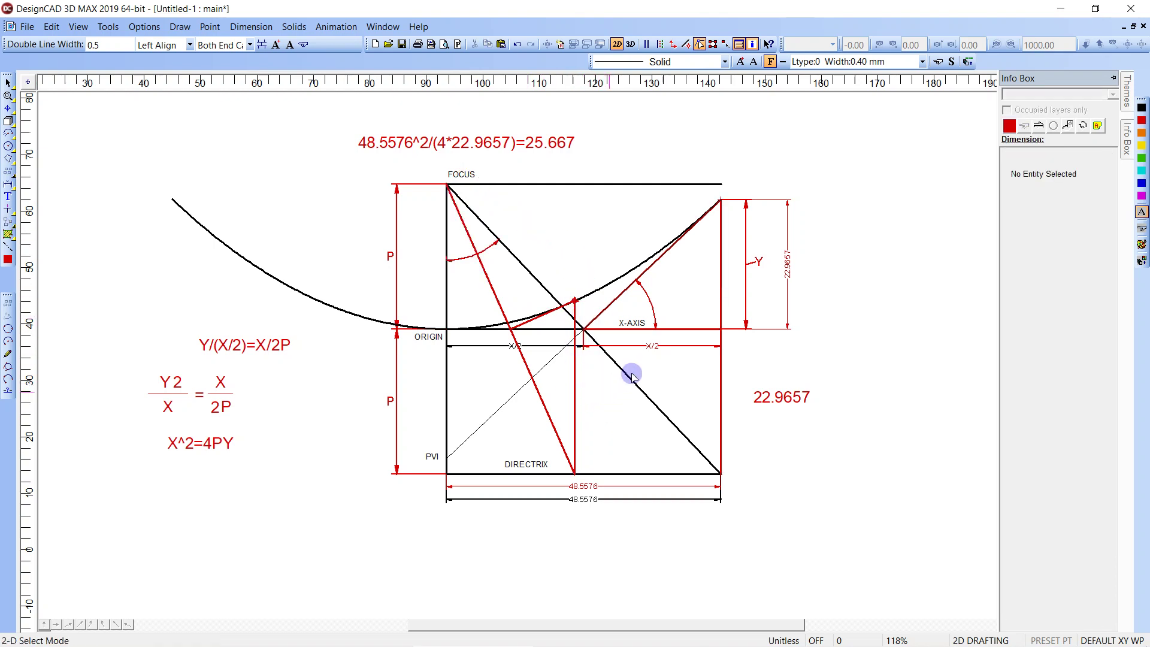
# Step: Delete the loose 22.9657 text, the 22.9657 height dimension and the 48.5576^2/(4*22.9657)=25.667 calculation above the diagram
pyautogui.scroll(2, 595, 347)
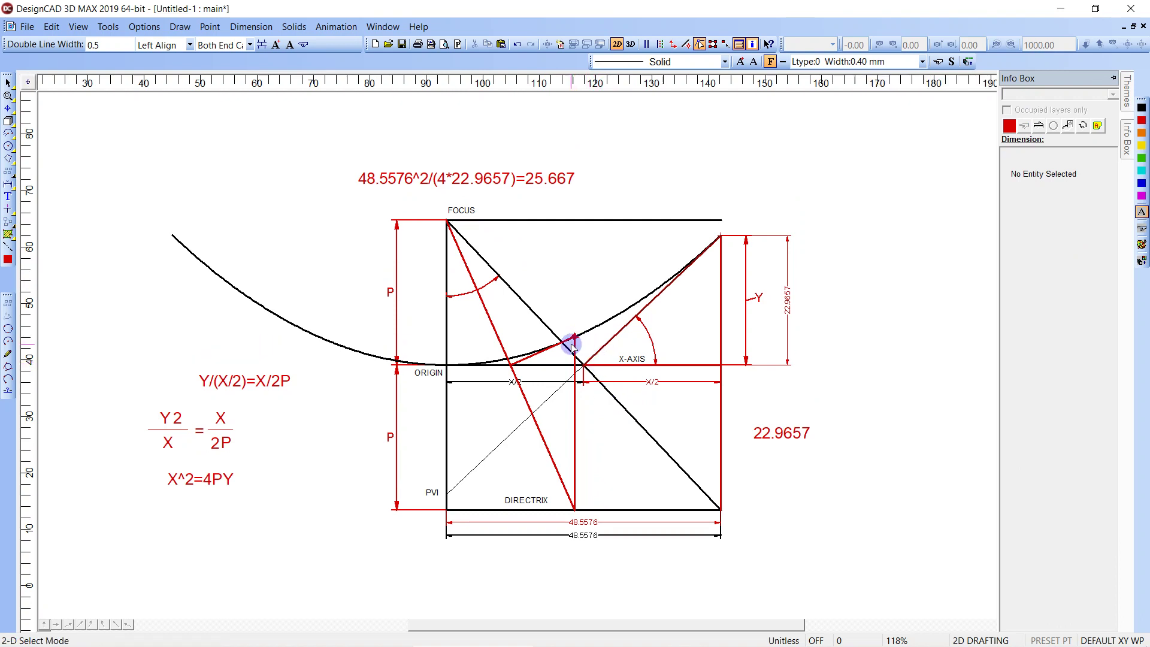
pyautogui.click(809, 429)
pyautogui.press('Delete')
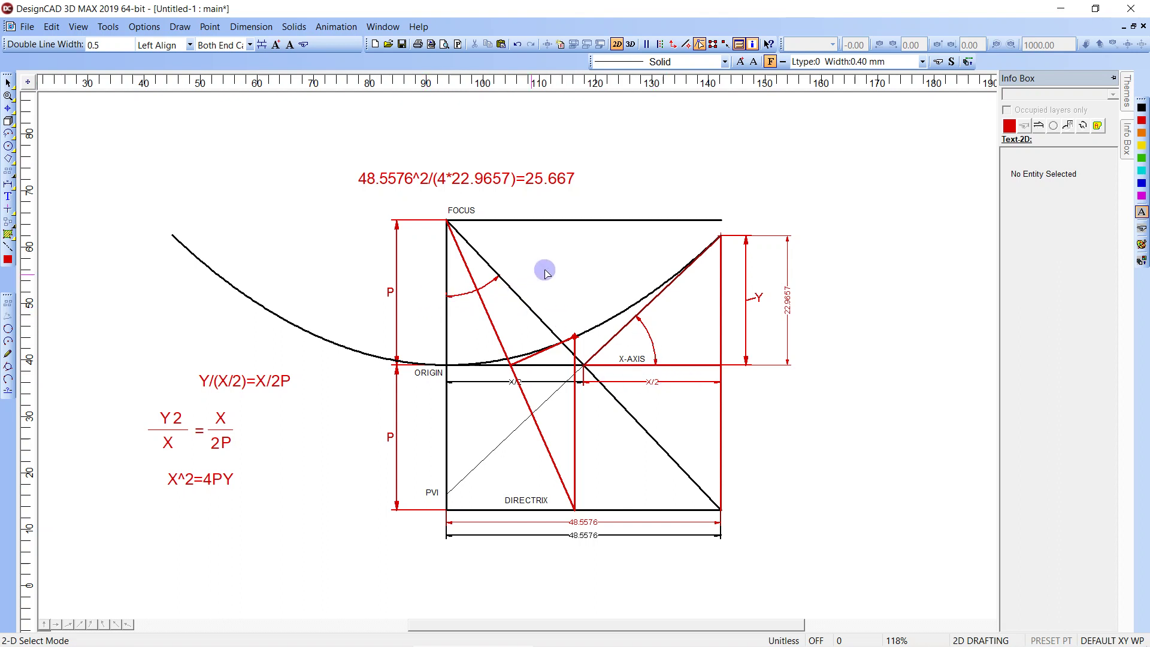
pyautogui.click(788, 300)
pyautogui.press('Escape')
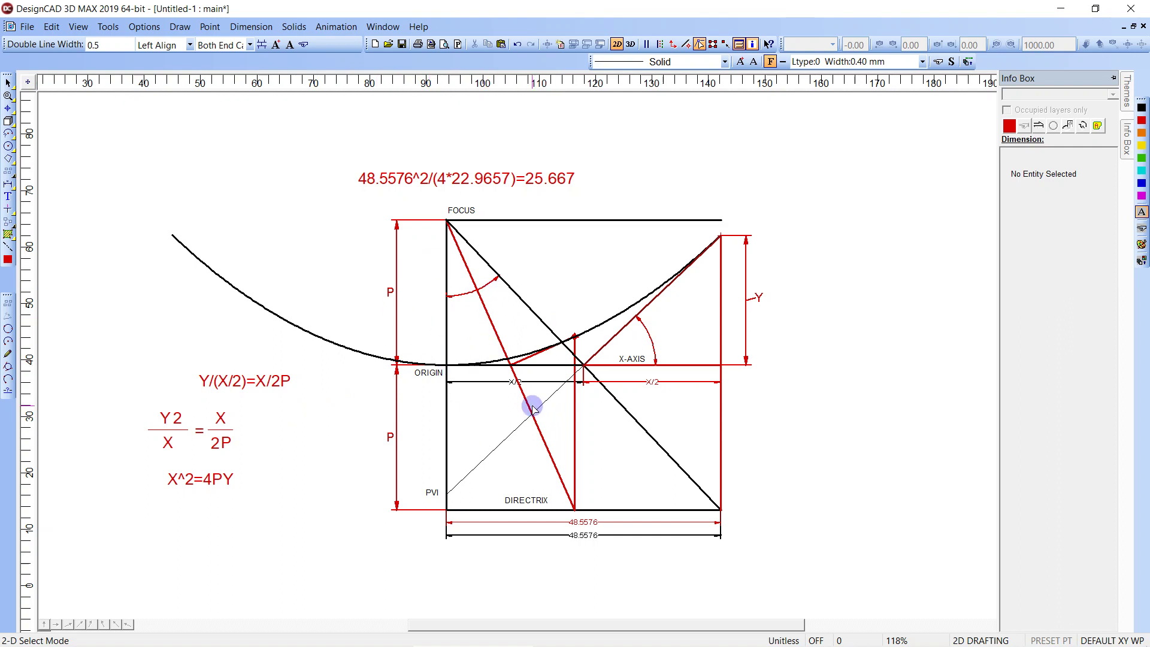
pyautogui.click(575, 182)
pyautogui.press('Delete')
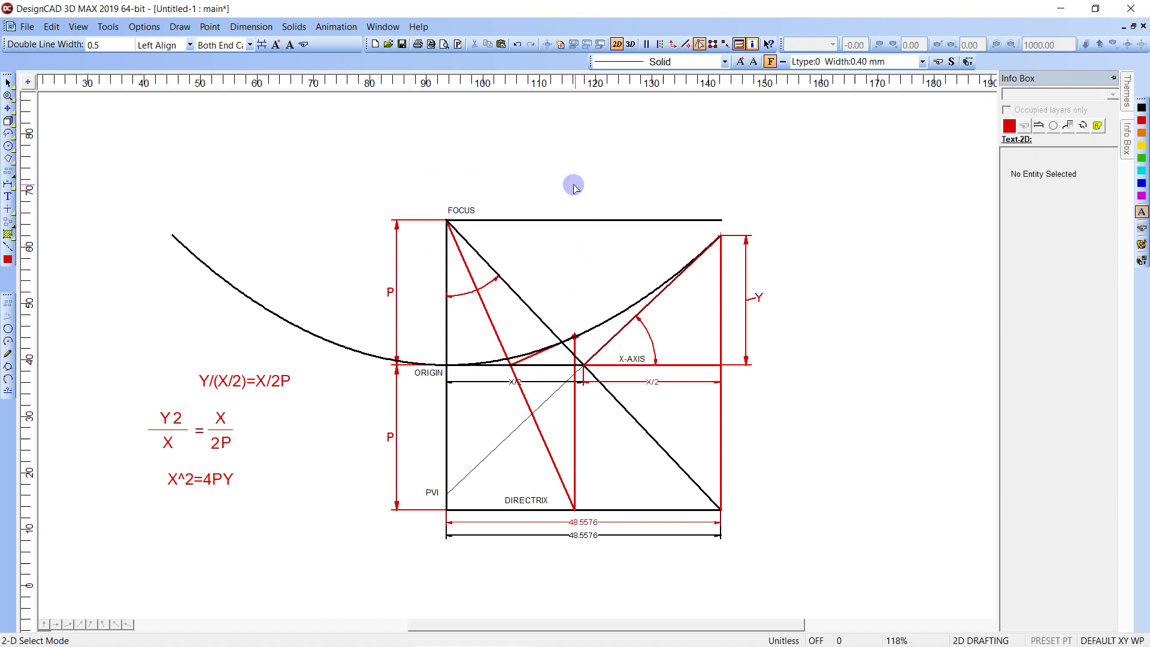
pyautogui.moveTo(497, 641)
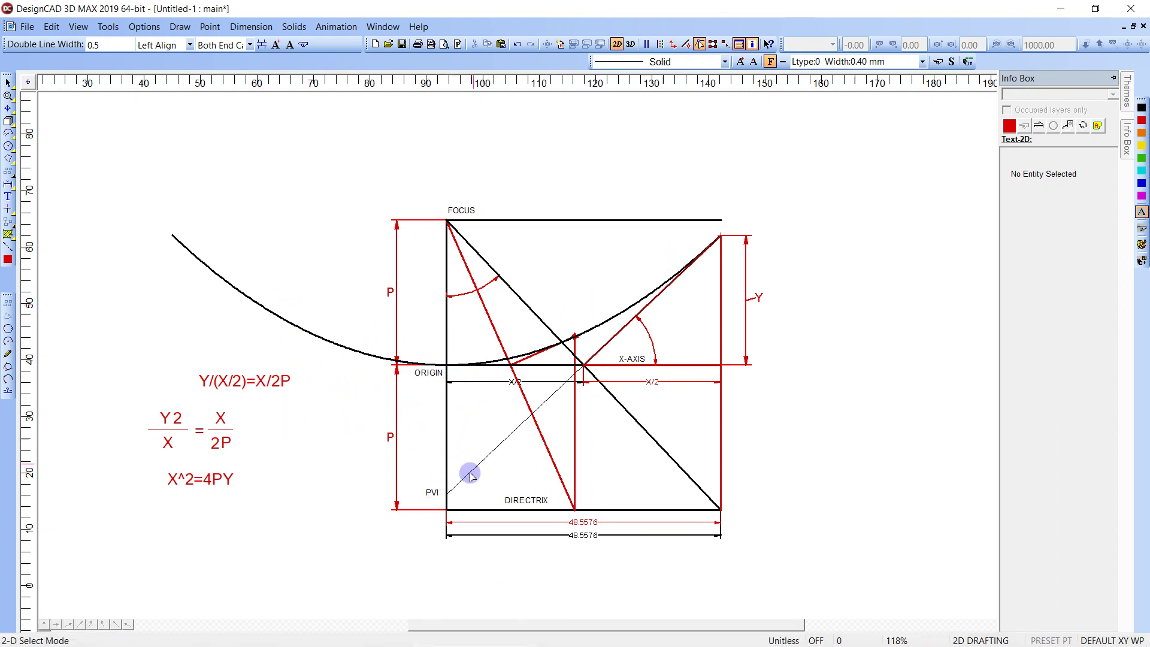
pyautogui.scroll(-1, 467, 489)
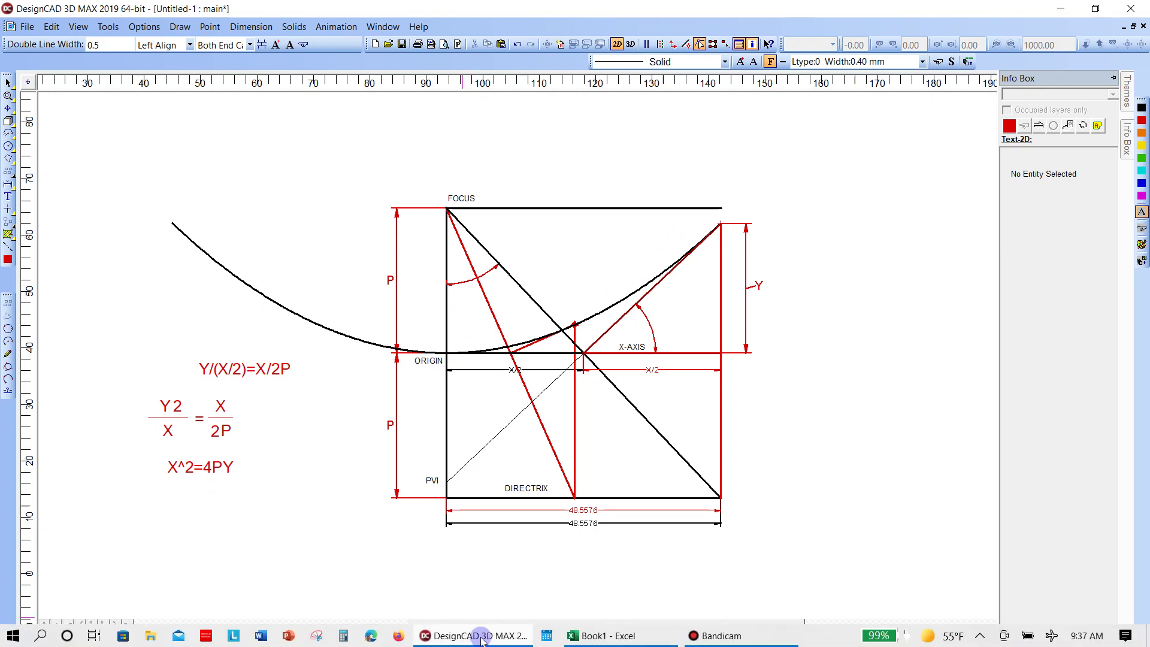